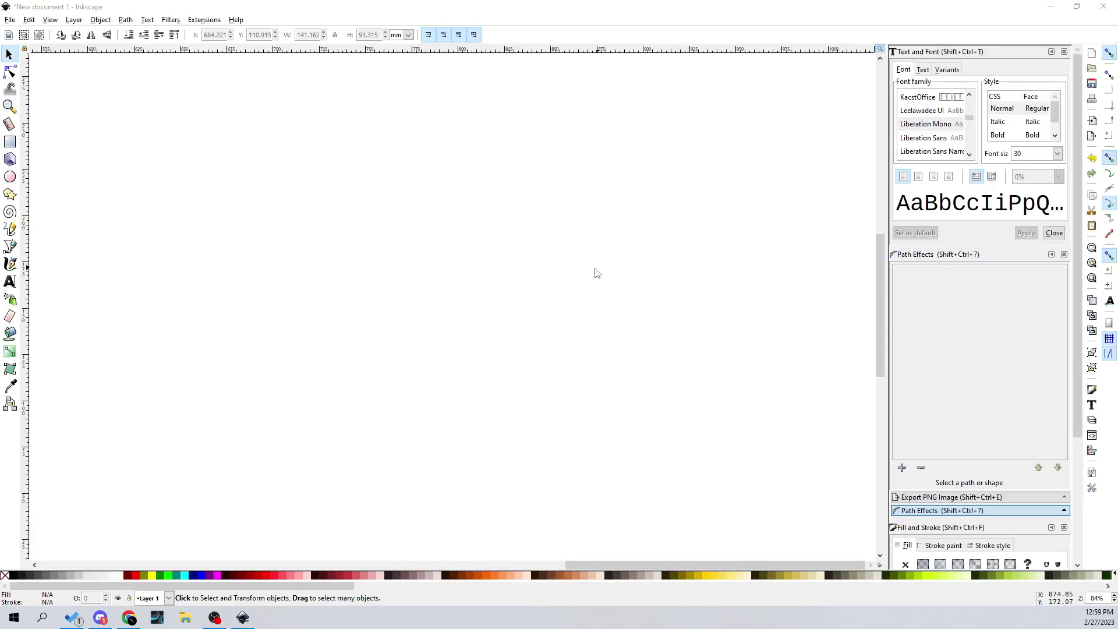
# Draw a closed two-node curved leaf shape about 211 by 129 mm with the Bezier tool.
pyautogui.click(642, 275)
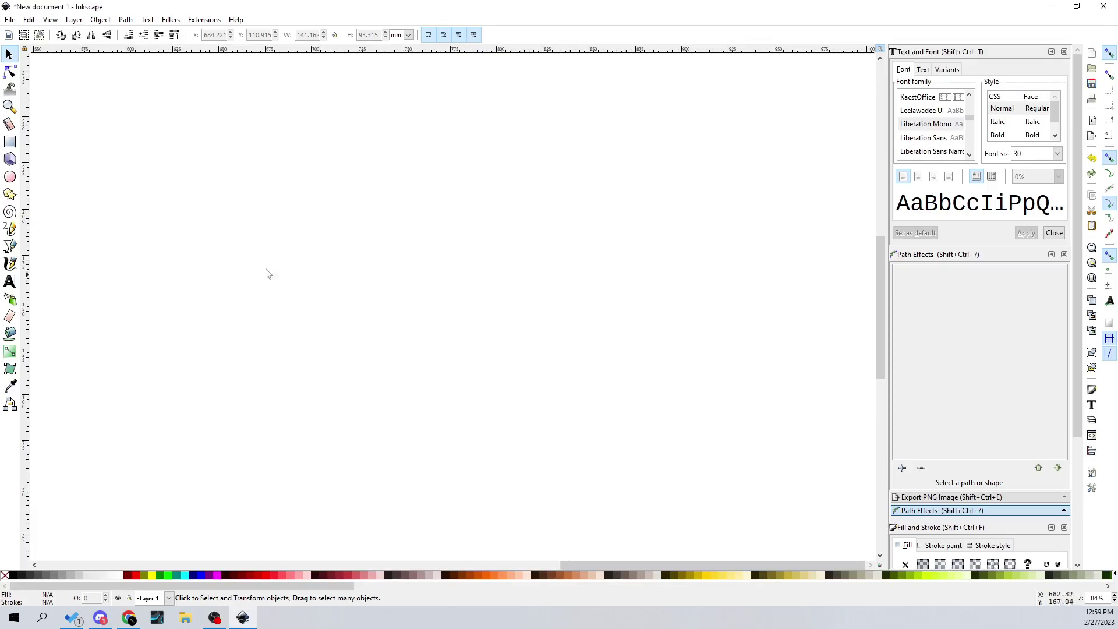
pyautogui.click(12, 248)
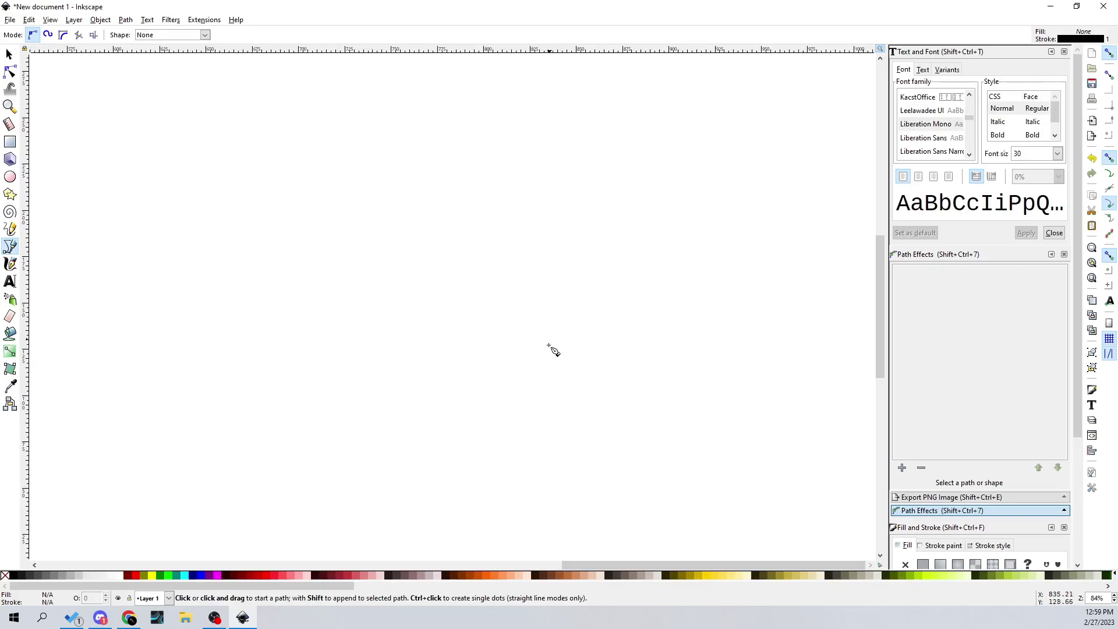
pyautogui.click(575, 401)
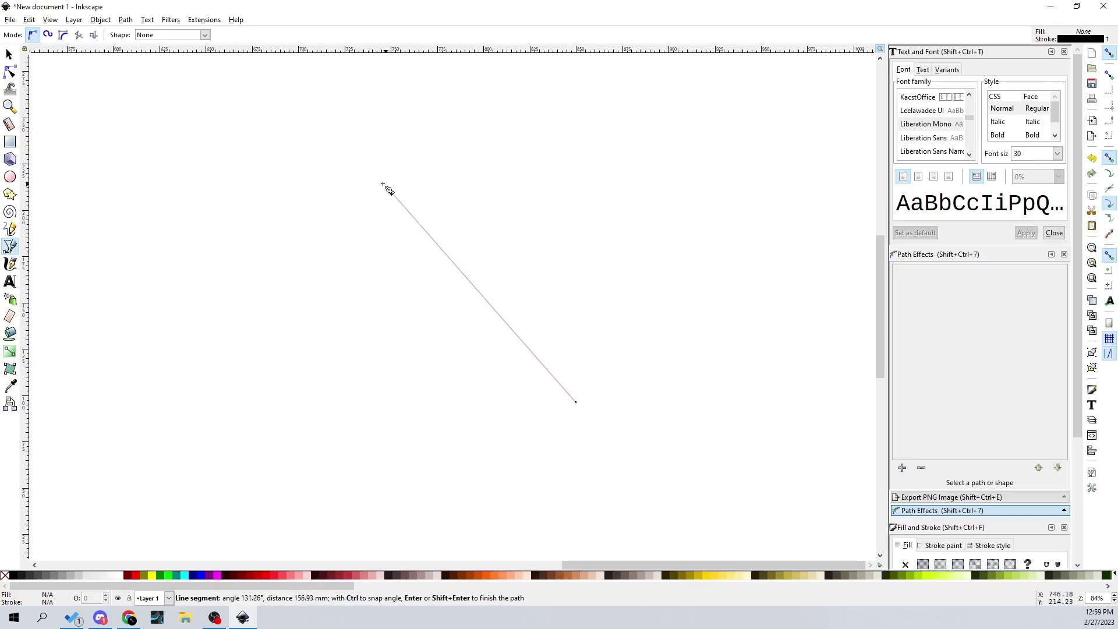
pyautogui.moveTo(272, 164); pyautogui.dragTo(28, 156)
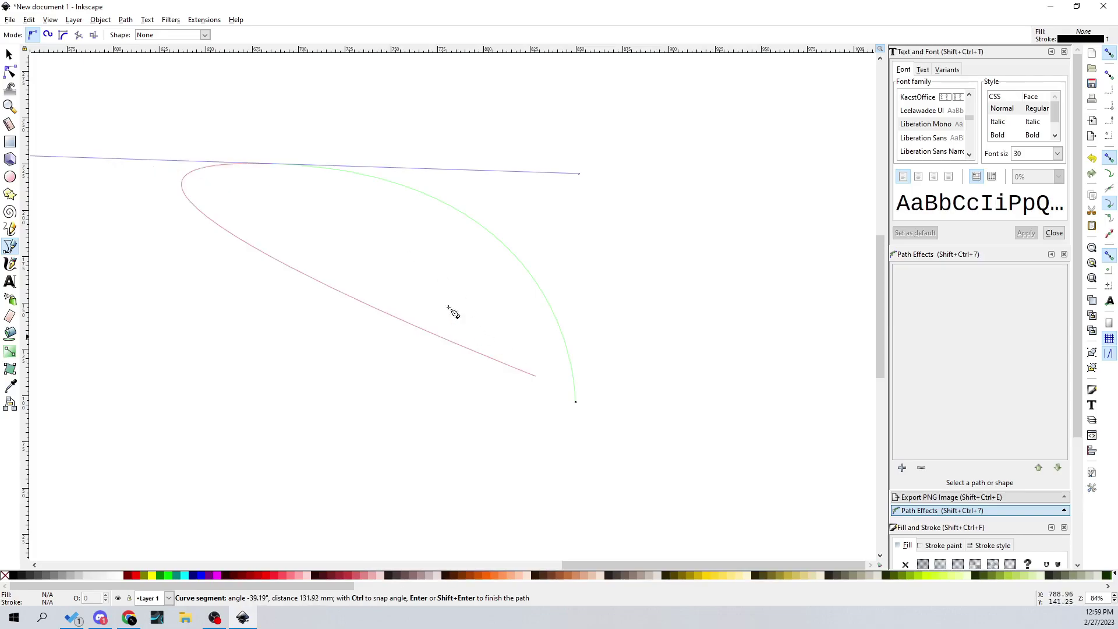
pyautogui.click(577, 403)
pyautogui.scroll(1, 400, 263)
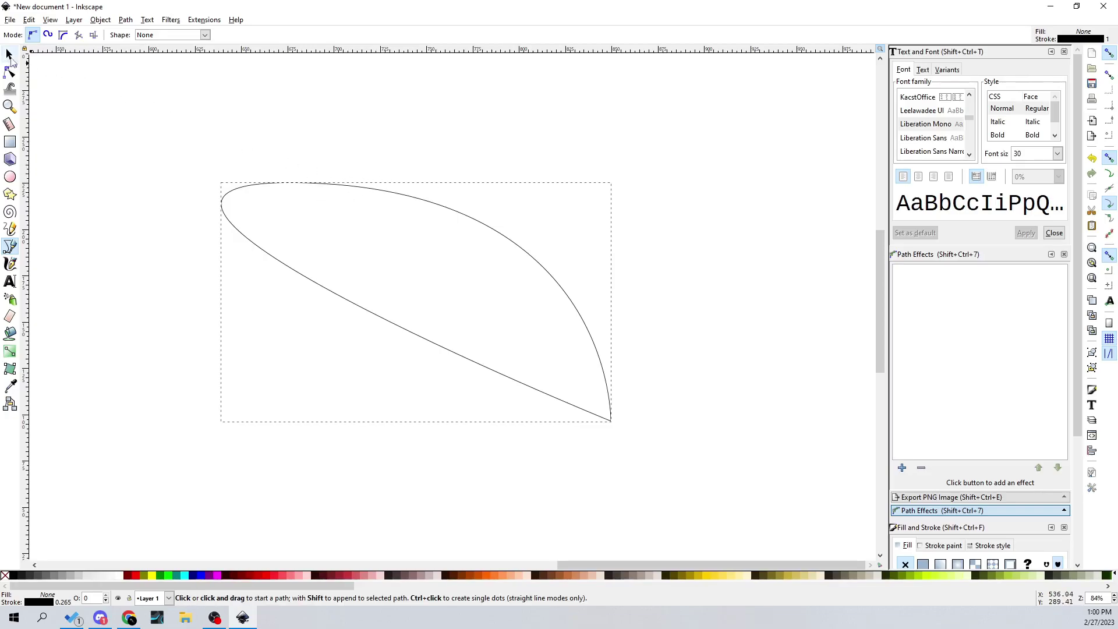
# Add a node at the leaf shape's leftmost extreme and move it straight up about 10 mm.
pyautogui.click(8, 54)
pyautogui.click(225, 209)
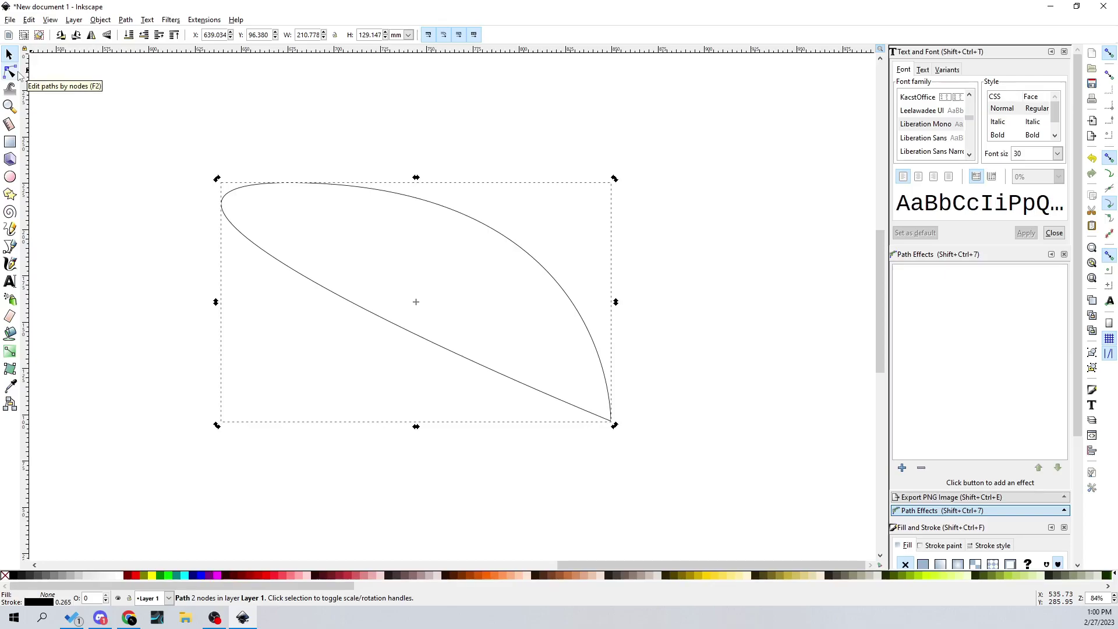
pyautogui.click(10, 71)
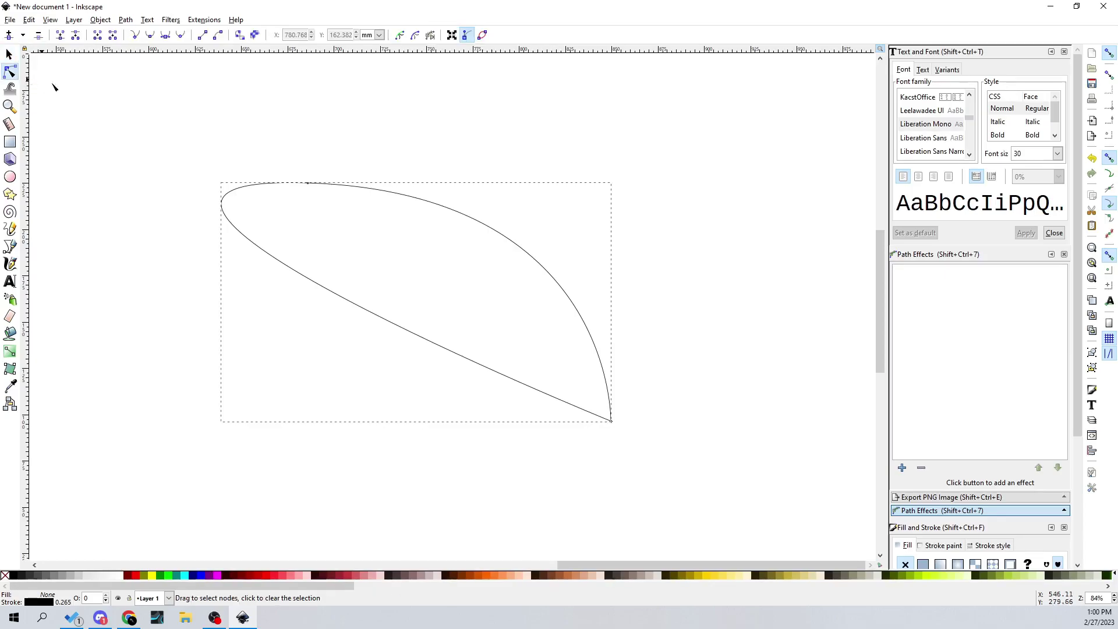
pyautogui.click(269, 256)
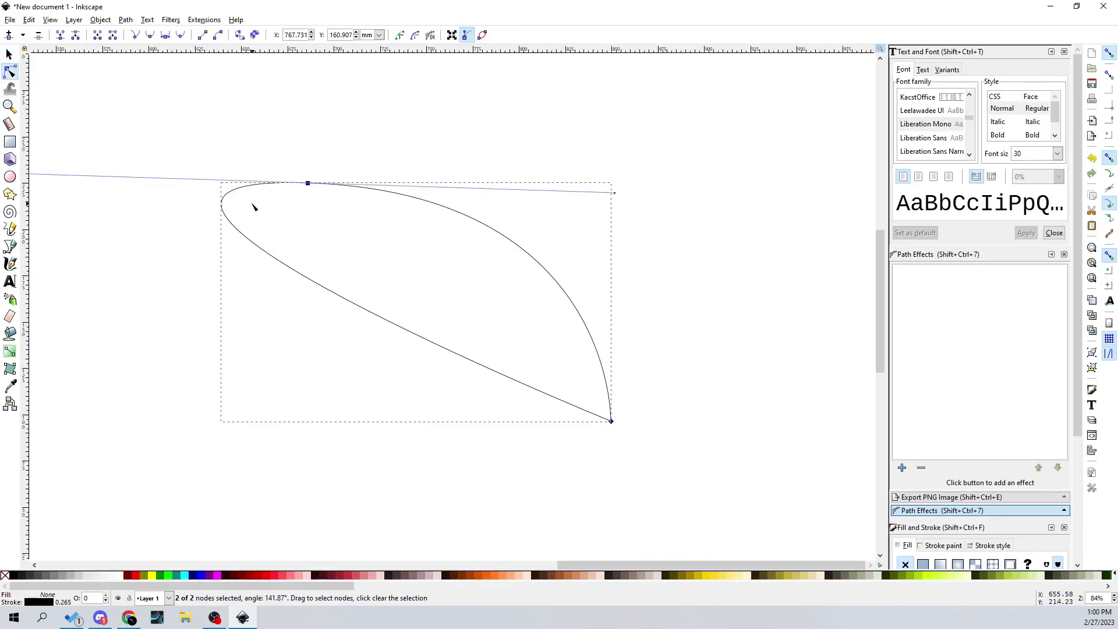
pyautogui.click(223, 203)
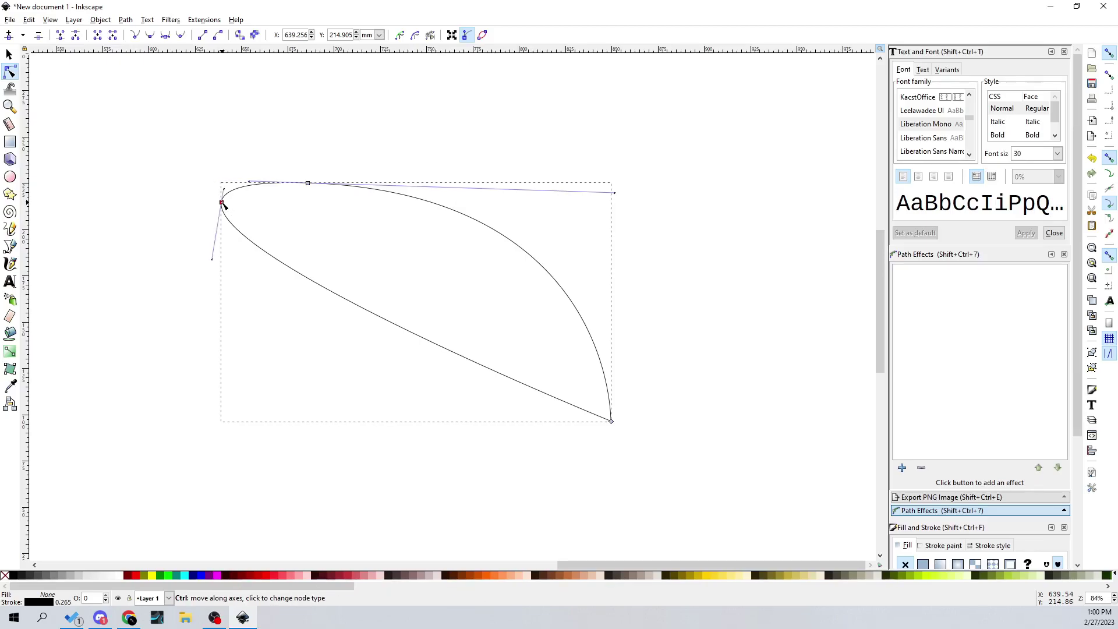
pyautogui.moveTo(223, 204); pyautogui.dragTo(223, 187)
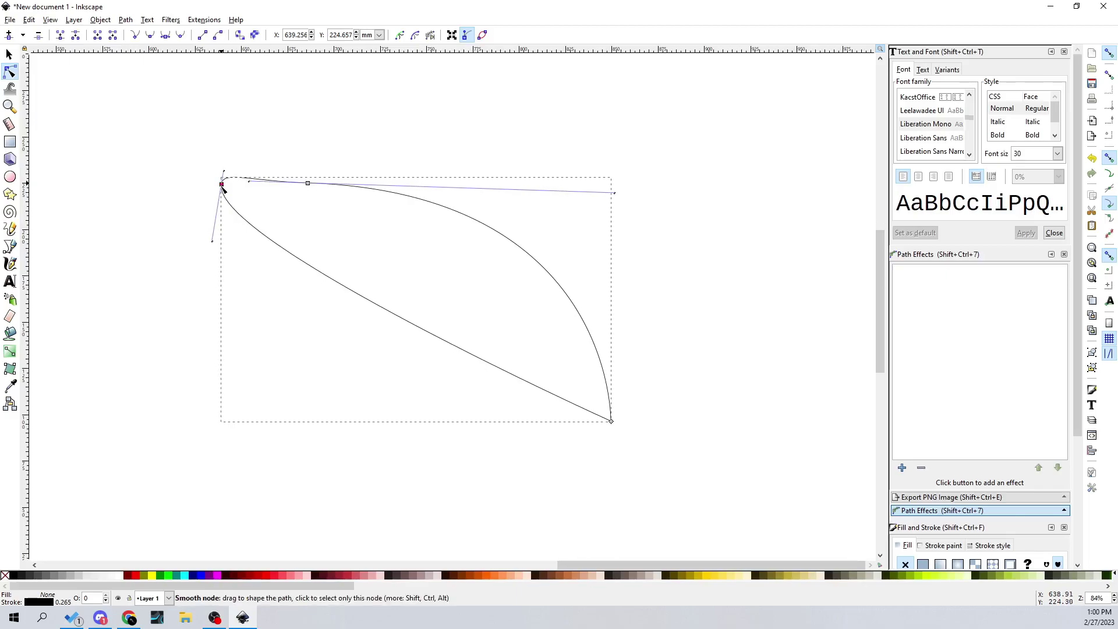
# Add a node midway along the lower edge, then move it up and adjust its handles to bend the edge inward.
pyautogui.doubleClick(406, 321)
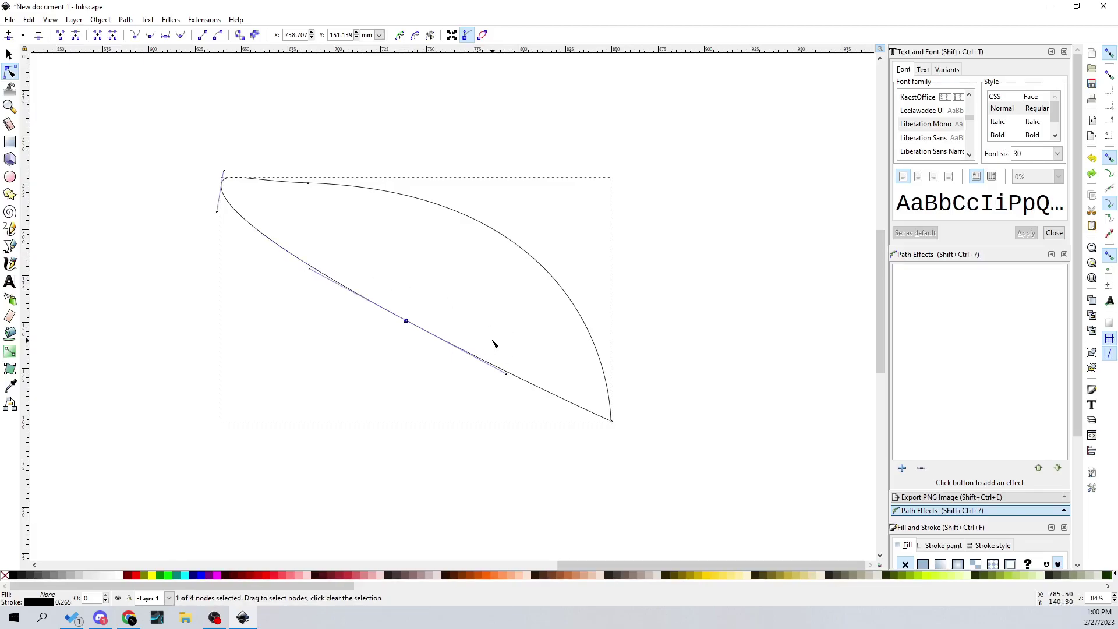
pyautogui.doubleClick(543, 388)
pyautogui.press('Delete')
pyautogui.moveTo(407, 321); pyautogui.dragTo(447, 256)
pyautogui.moveTo(551, 313); pyautogui.dragTo(528, 283)
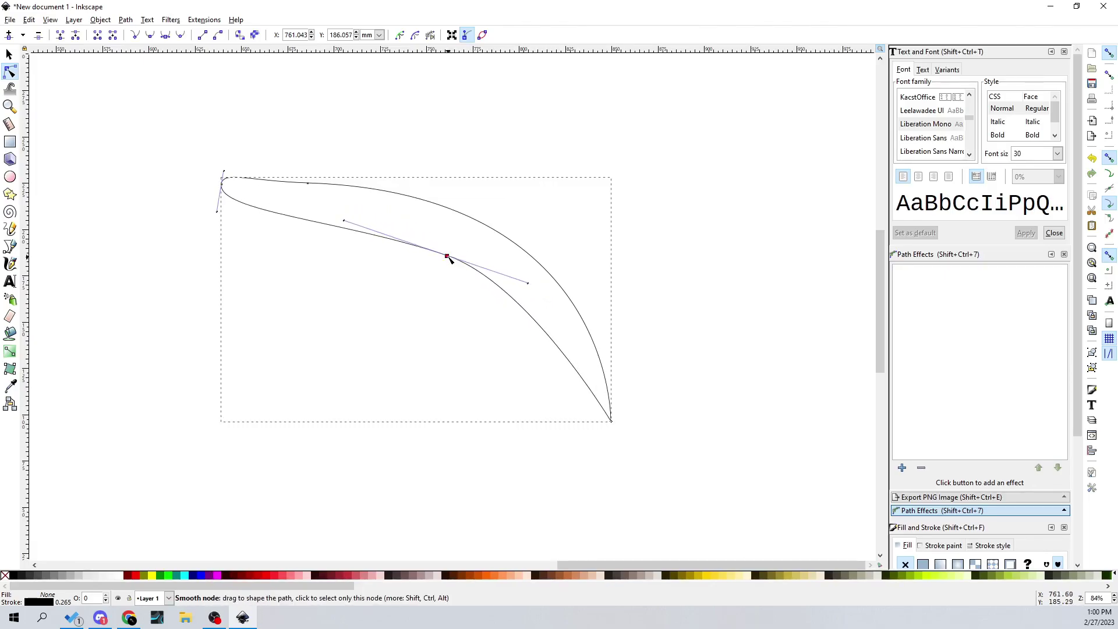
pyautogui.moveTo(449, 257); pyautogui.dragTo(434, 268)
pyautogui.moveTo(516, 294); pyautogui.dragTo(519, 307)
pyautogui.moveTo(433, 267); pyautogui.dragTo(448, 266)
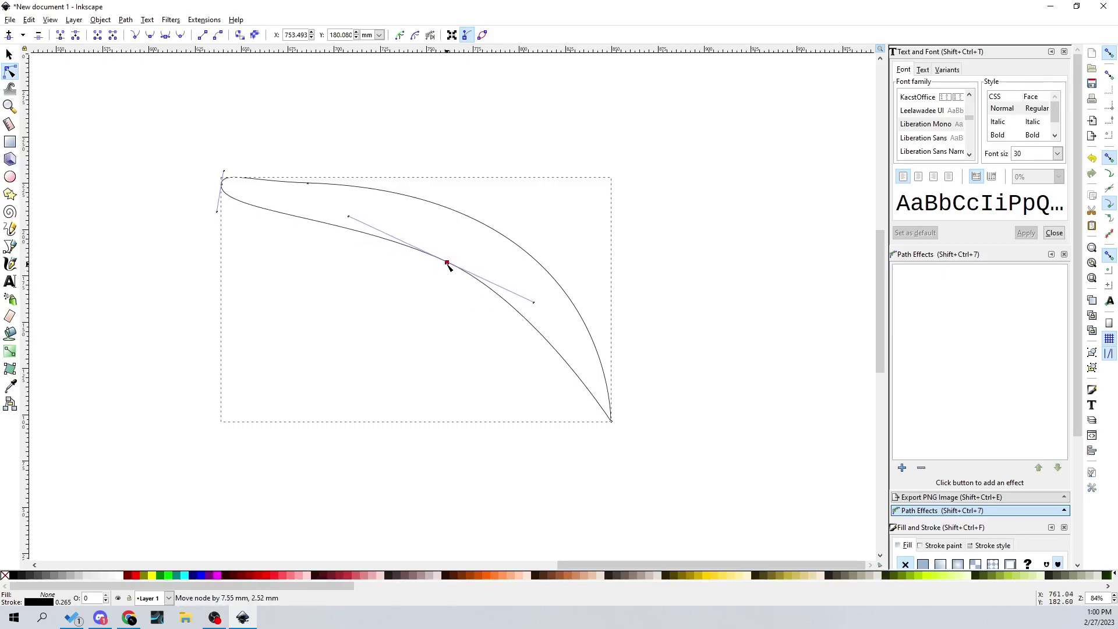
# Retract both handles of the left end node to form a sharp tip, and shift it up about 6 mm and slightly outward.
pyautogui.scroll(4, 216, 175)
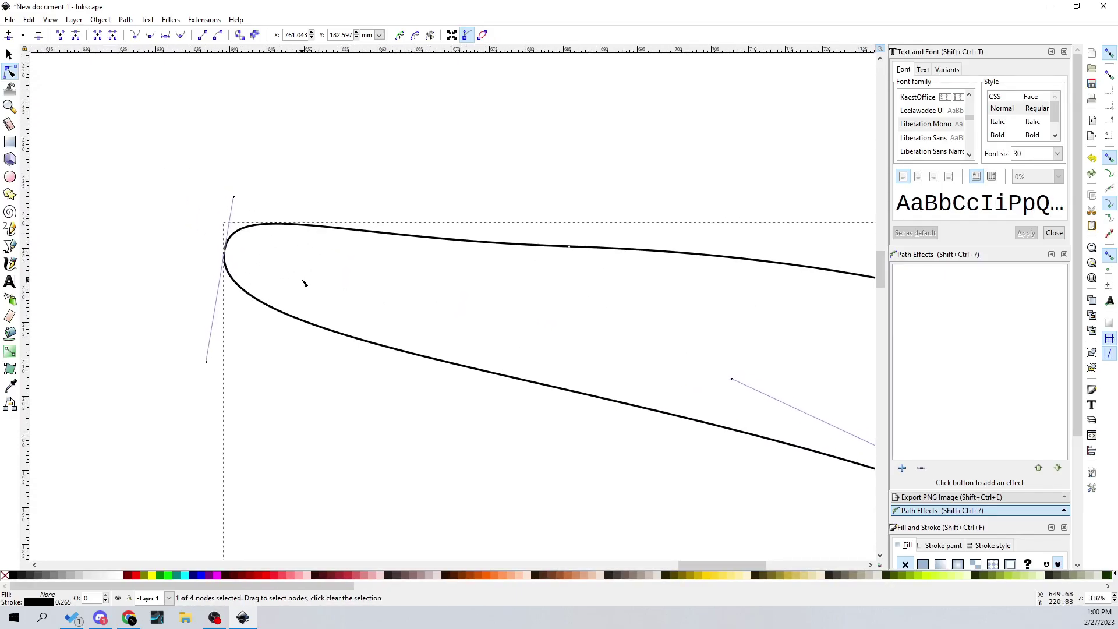
pyautogui.scroll(-4, 329, 265)
pyautogui.scroll(4, 333, 368)
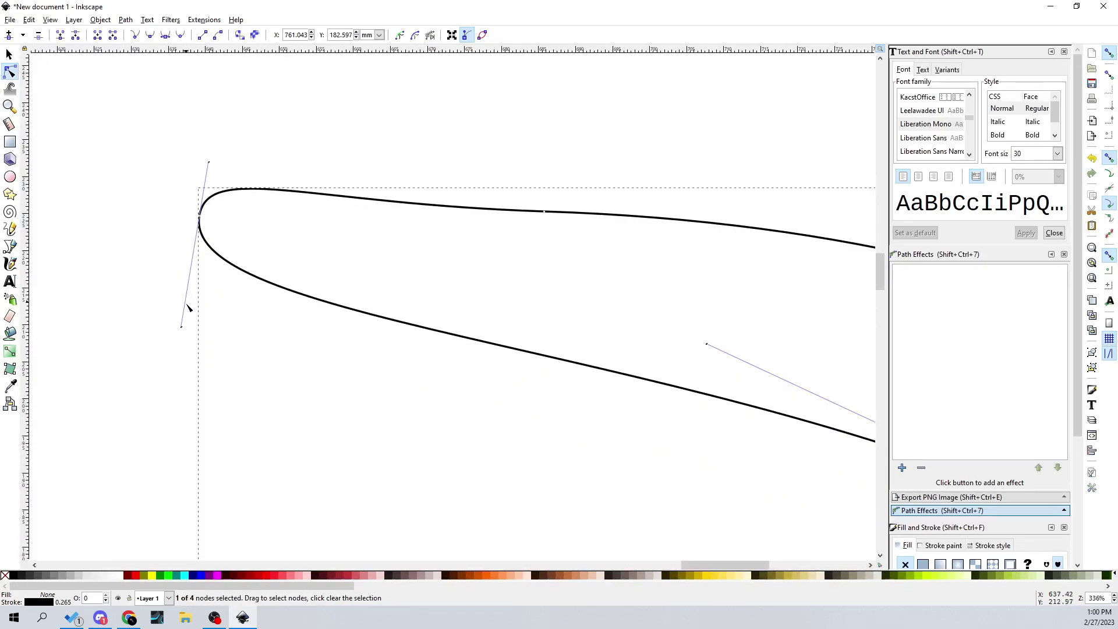
pyautogui.moveTo(184, 330); pyautogui.dragTo(199, 215)
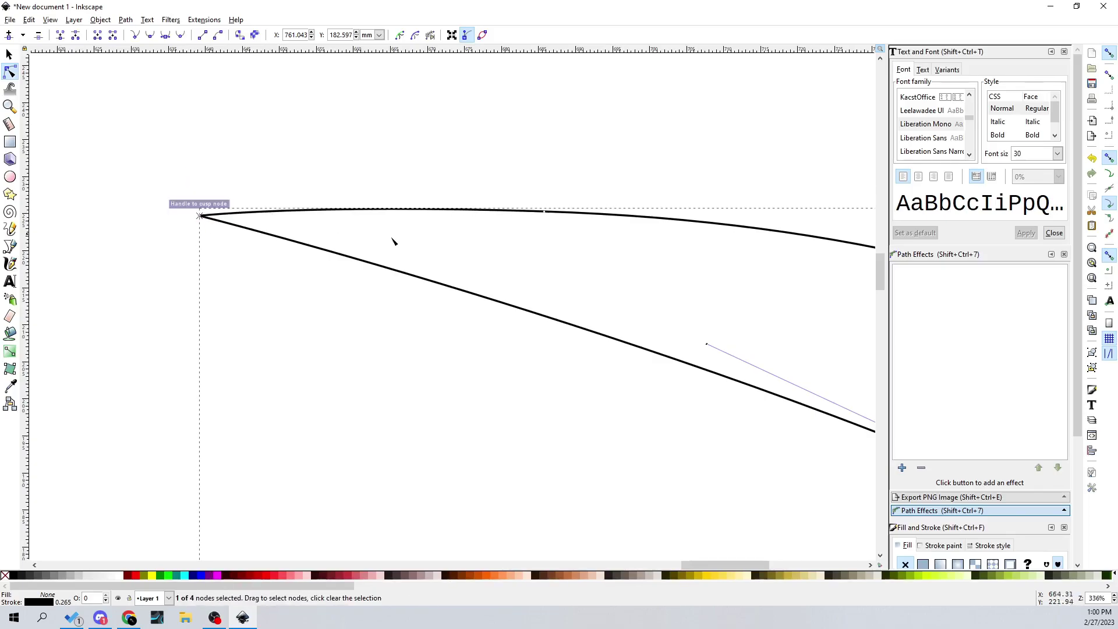
pyautogui.scroll(-1, 474, 224)
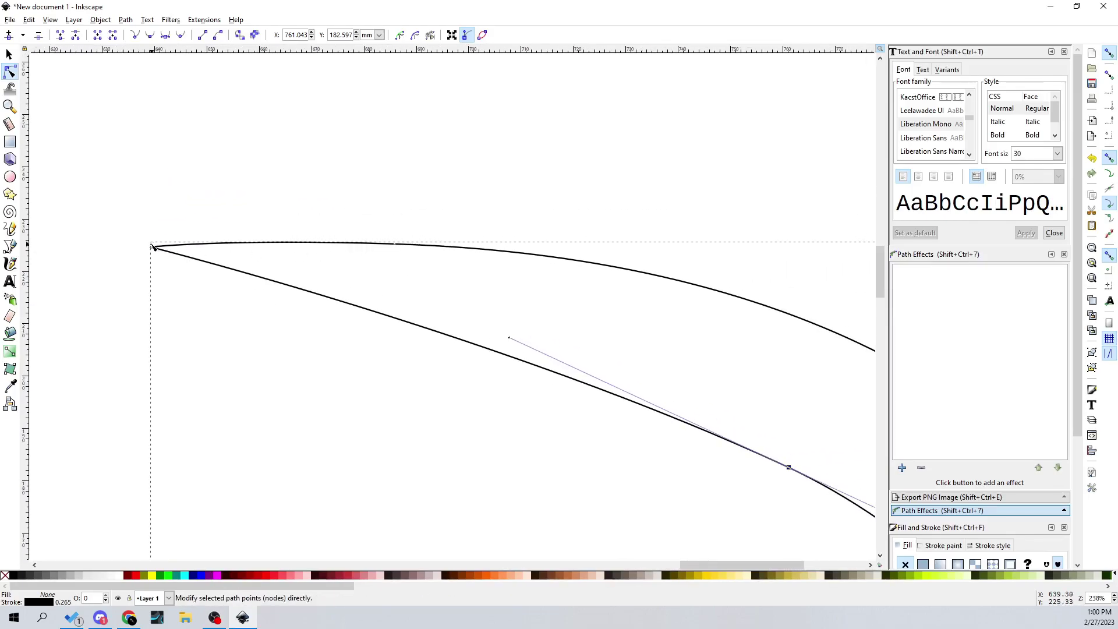
pyautogui.moveTo(150, 242); pyautogui.dragTo(142, 218)
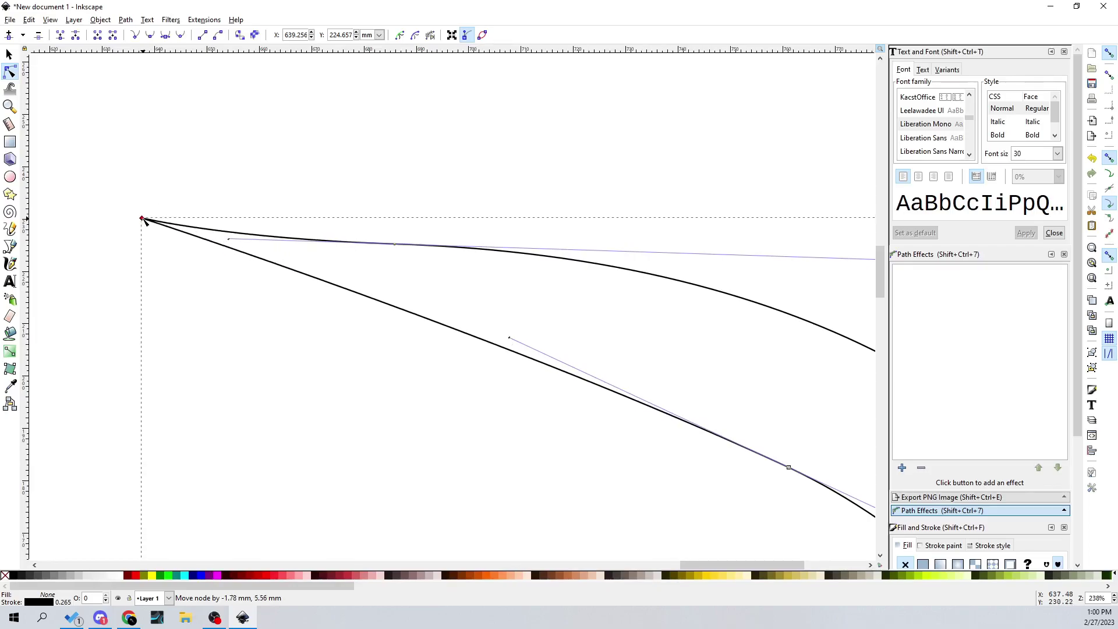
# Slide the upper-edge node to the right, away from the tip, and fine-tune its handle and the tip position to smooth the edge.
pyautogui.moveTo(394, 246); pyautogui.dragTo(506, 248)
pyautogui.moveTo(144, 222)
pyautogui.mouseDown()
pyautogui.moveTo(147, 298)
pyautogui.moveTo(143, 219)
pyautogui.mouseUp()
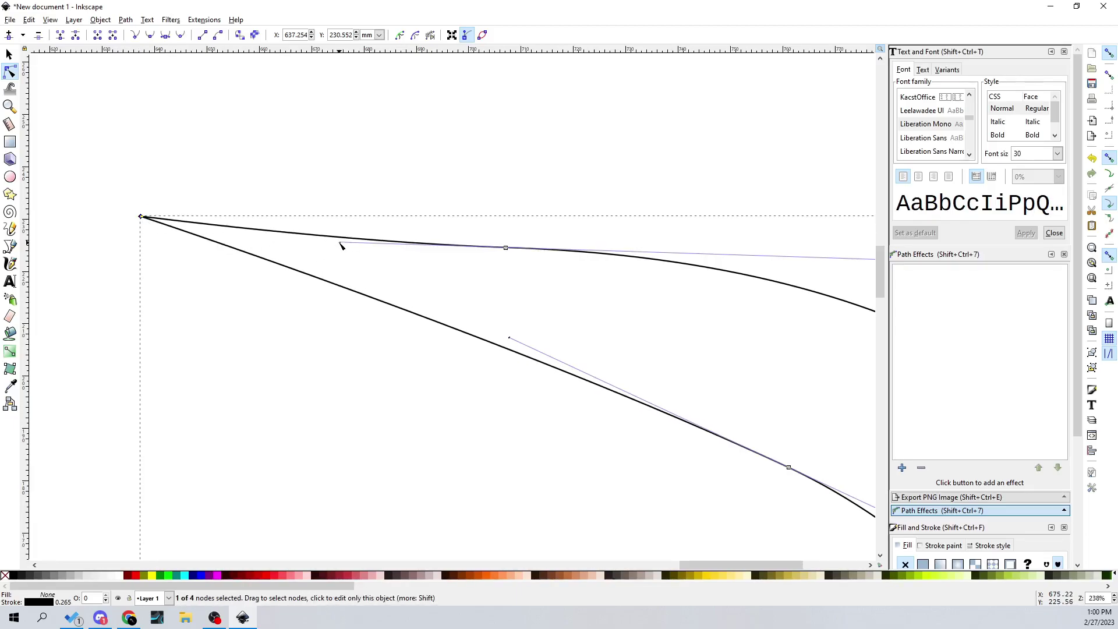
pyautogui.click(506, 249)
pyautogui.moveTo(342, 246); pyautogui.dragTo(342, 240)
pyautogui.scroll(-5, 342, 240)
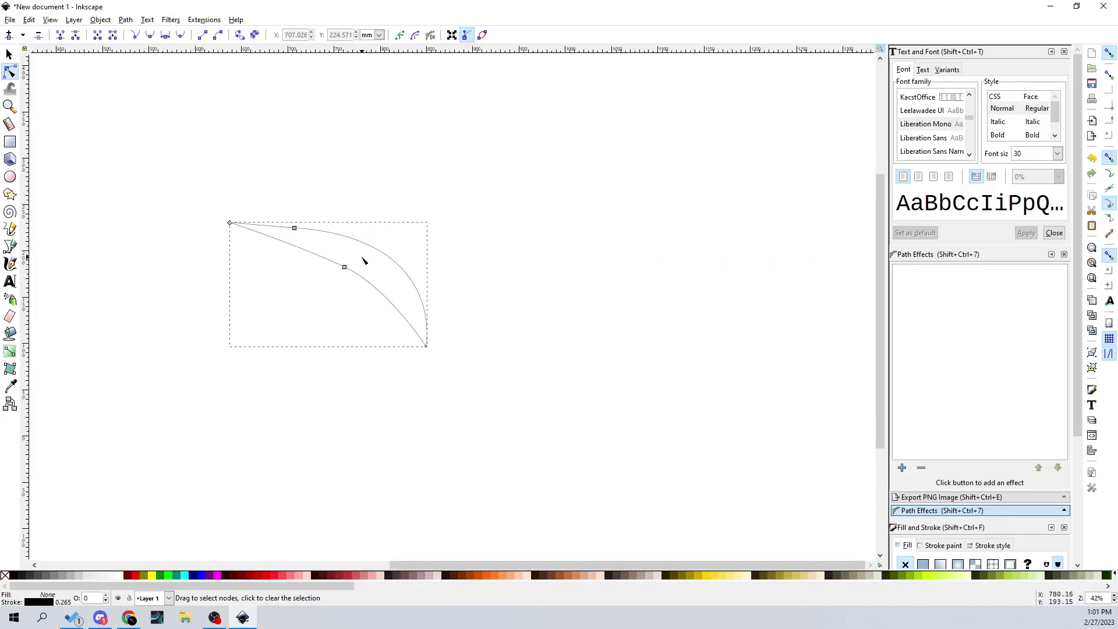
# Delete the middle node on the lower edge and reshape that edge into one smooth crescent curve.
pyautogui.scroll(2, 364, 260)
pyautogui.click(361, 286)
pyautogui.moveTo(448, 326); pyautogui.dragTo(444, 331)
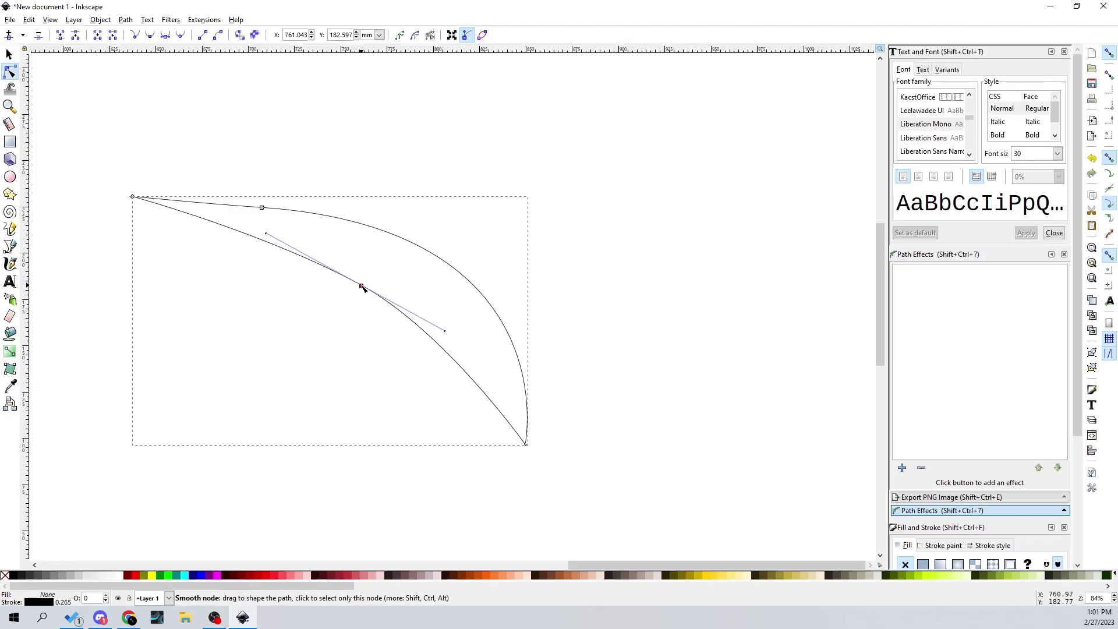
pyautogui.press('Delete')
pyautogui.moveTo(421, 303); pyautogui.dragTo(431, 283)
pyautogui.click(374, 352)
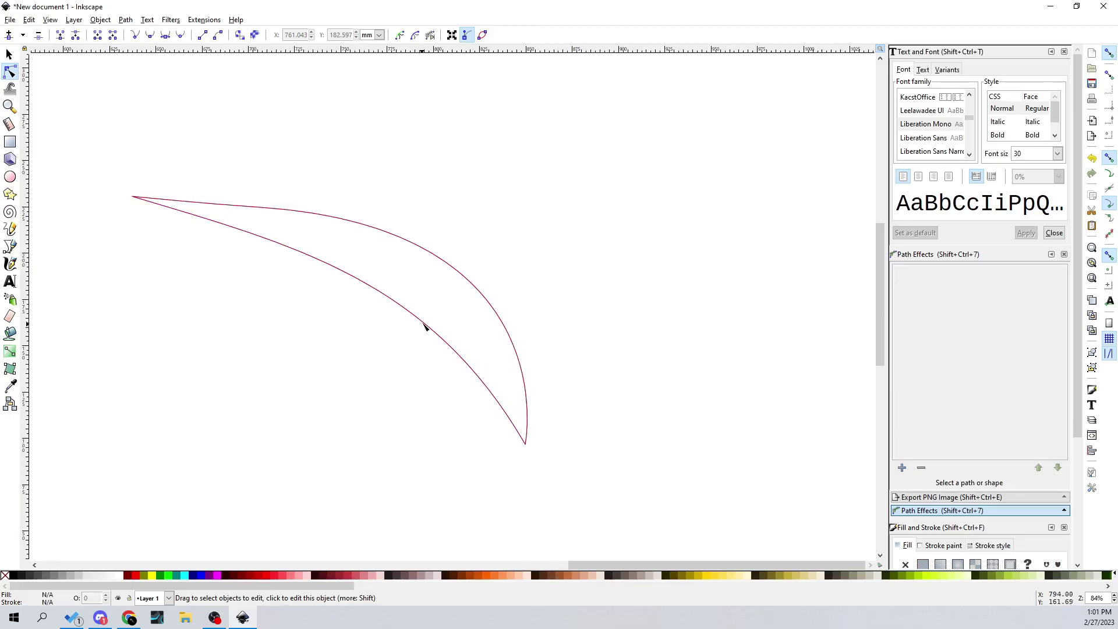
# Turn off the page border display in the document properties.
pyautogui.scroll(-4, 425, 326)
pyautogui.scroll(3, 502, 374)
pyautogui.scroll(-2, 463, 320)
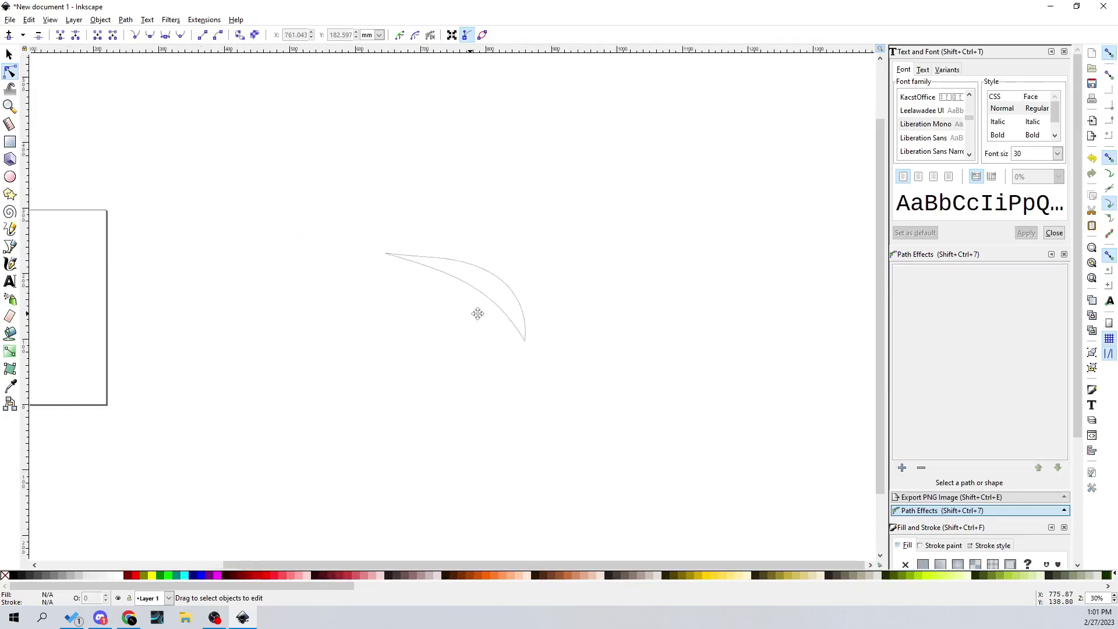
pyautogui.hscroll(-5, 297, 255)
pyautogui.press('s')
pyautogui.moveTo(193, 162); pyautogui.dragTo(432, 442)
pyautogui.click(29, 20)
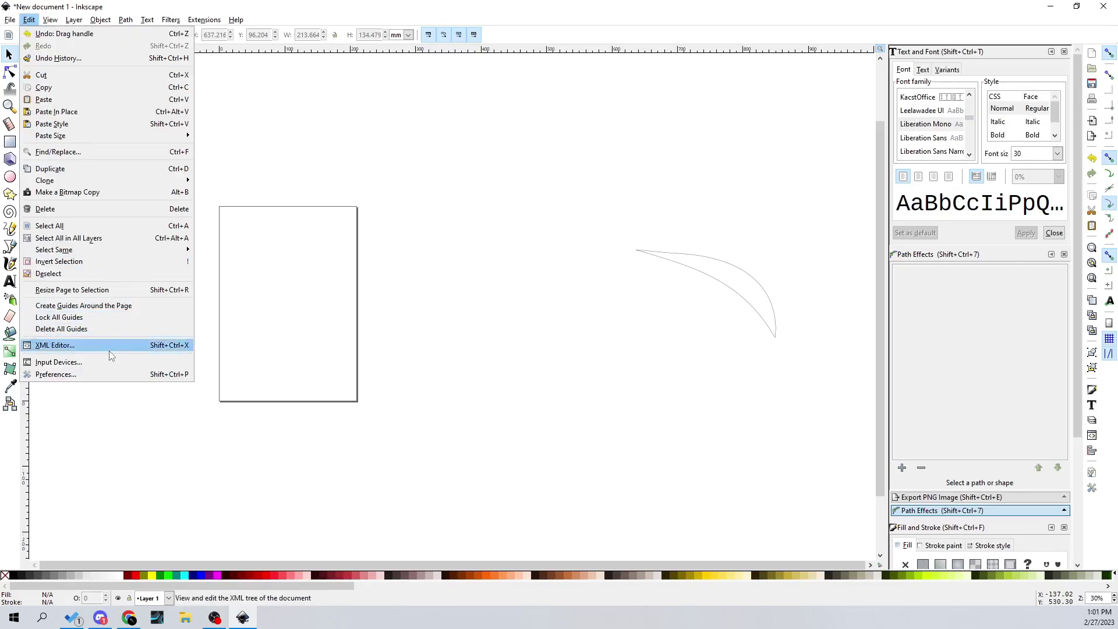
pyautogui.moveTo(10, 20)
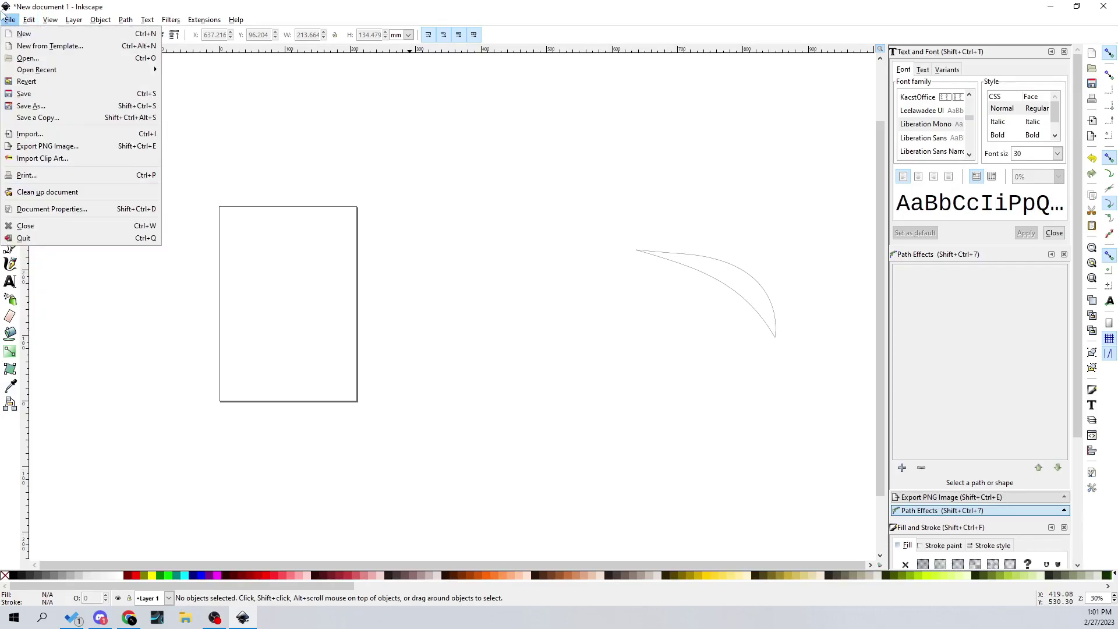
pyautogui.click(51, 211)
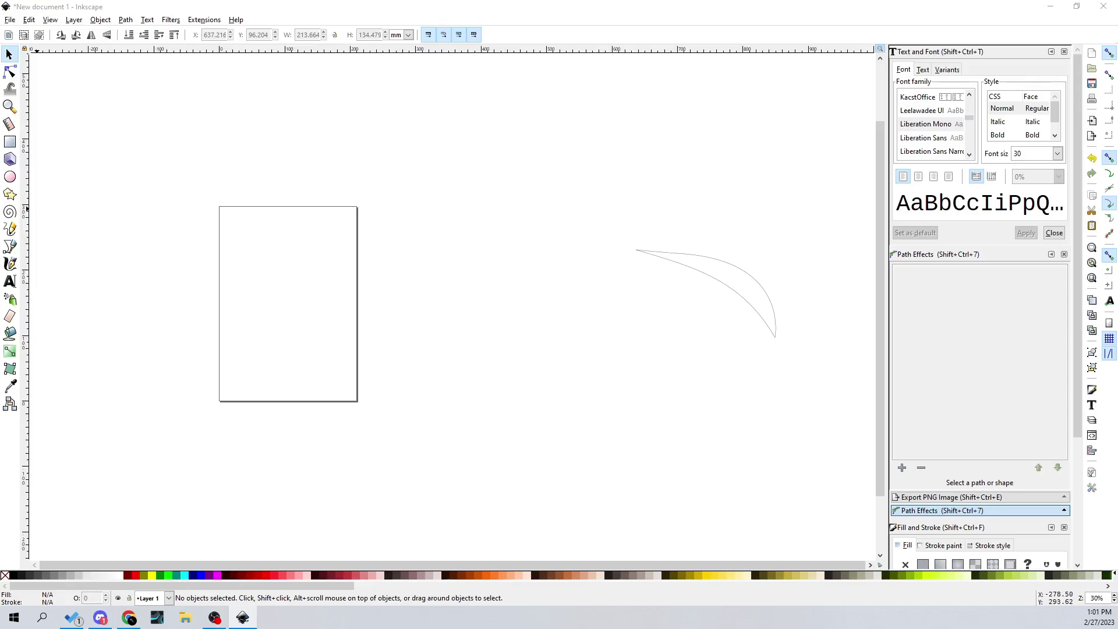
pyautogui.moveTo(132, 170); pyautogui.dragTo(413, 80)
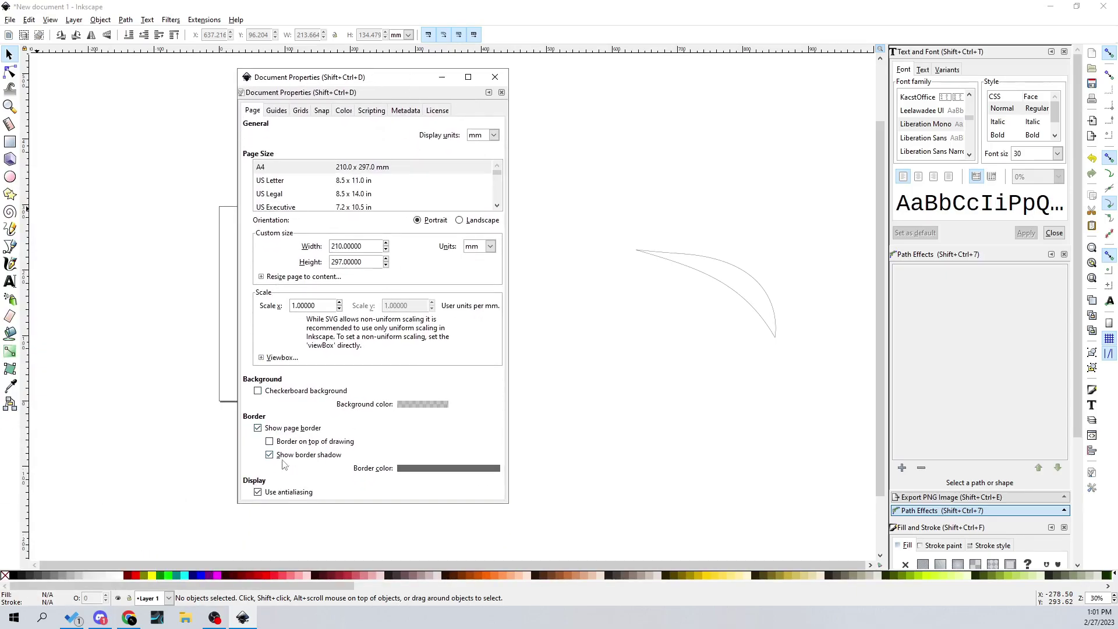
pyautogui.click(259, 429)
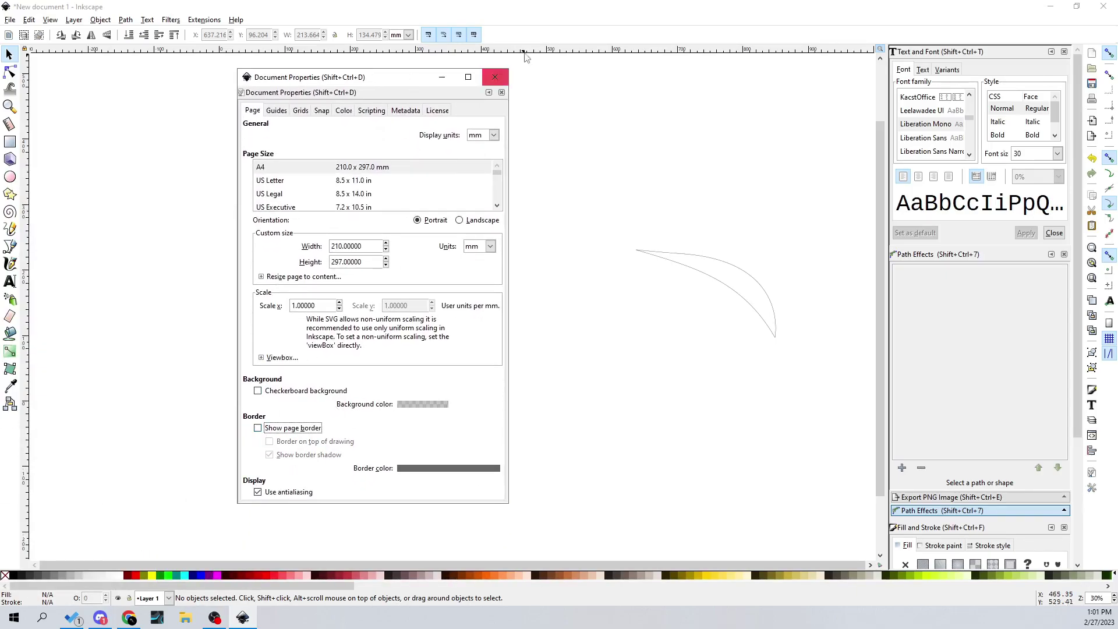
pyautogui.click(495, 77)
# Move the crescent left to about X -37 mm, Y 110 mm, and deselect it.
pyautogui.click(754, 290)
pyautogui.moveTo(754, 291); pyautogui.dragTo(444, 276)
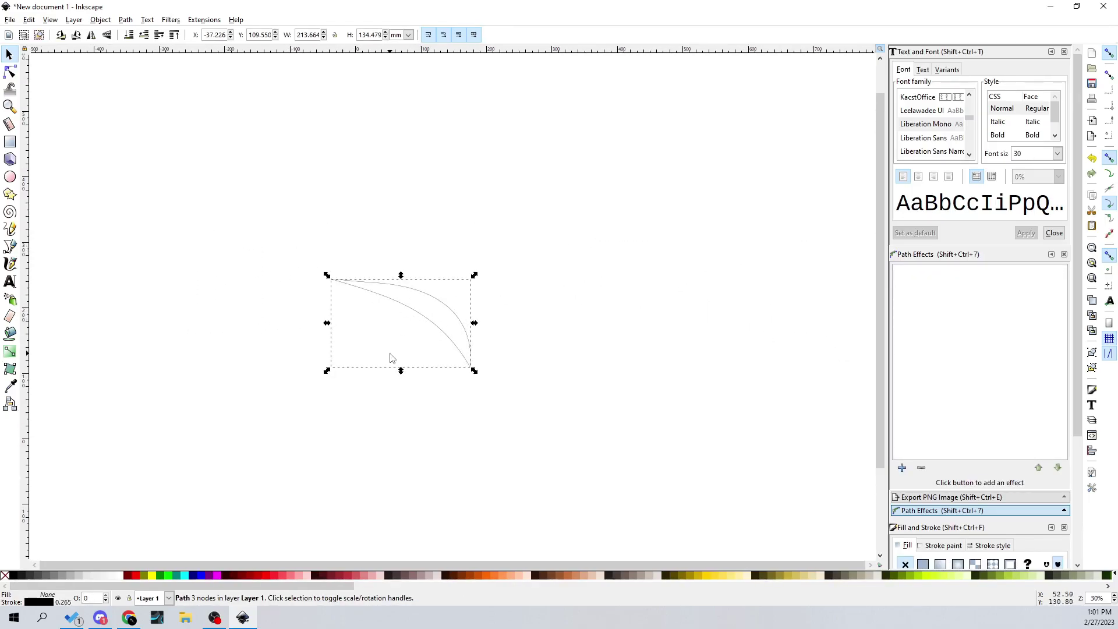
pyautogui.click(393, 358)
pyautogui.keyDown('ctrl'); pyautogui.scroll(3, 432, 360); pyautogui.keyUp('ctrl')
pyautogui.hscroll(-2, 466, 350)
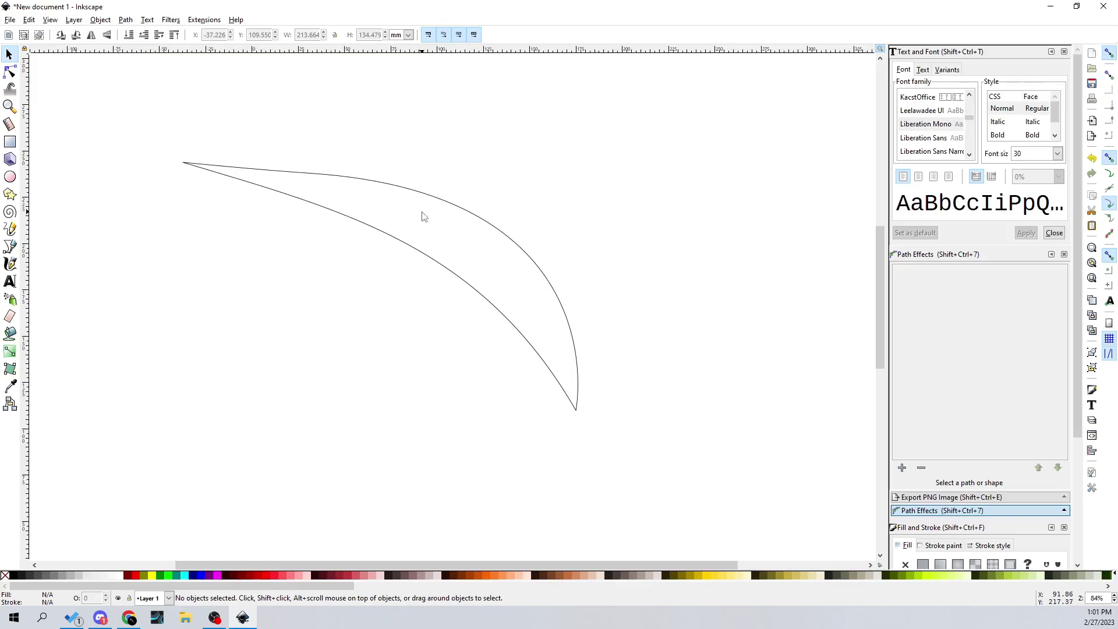
pyautogui.hscroll(-2, 443, 239)
# Give the crescent a flat black fill and deselect it.
pyautogui.click(458, 265)
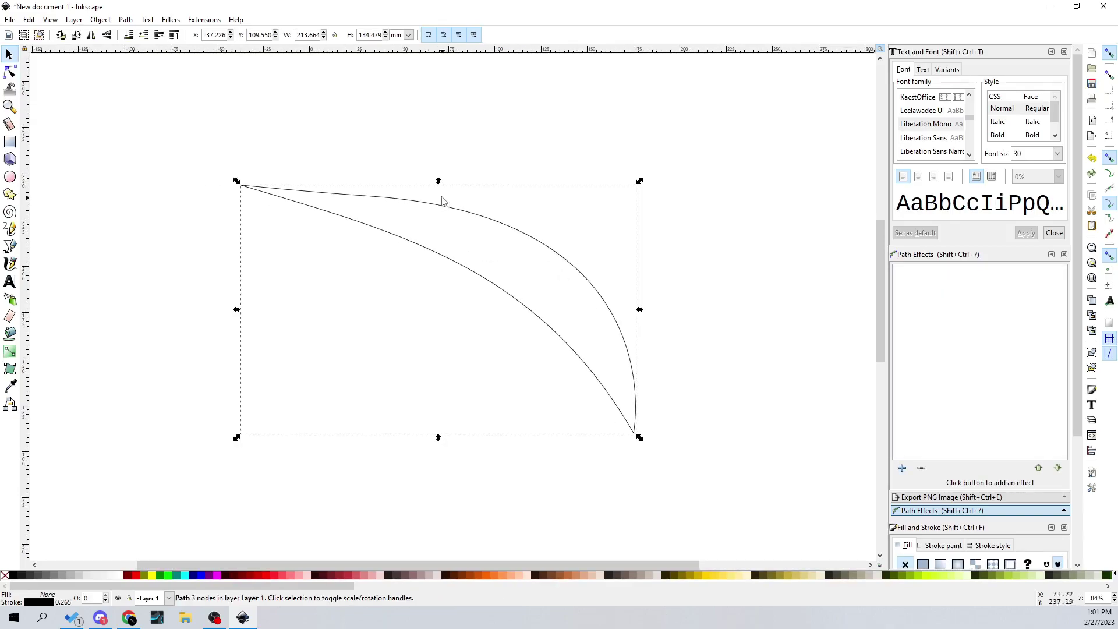
pyautogui.scroll(-3, 932, 407)
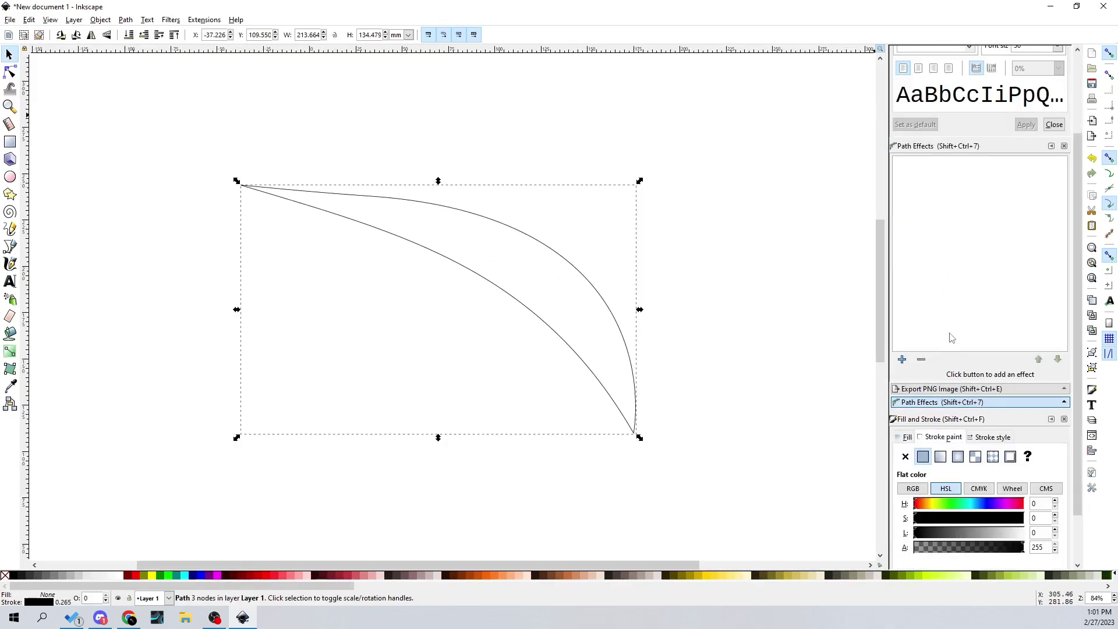
pyautogui.scroll(-1, 950, 441)
pyautogui.scroll(2, 932, 443)
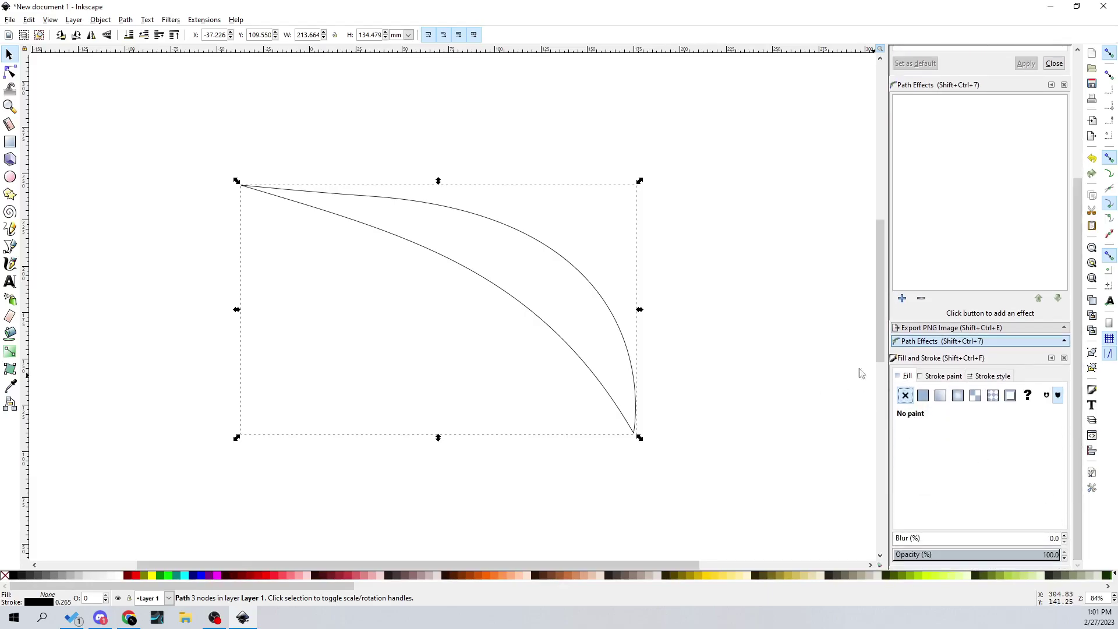
pyautogui.click(100, 20)
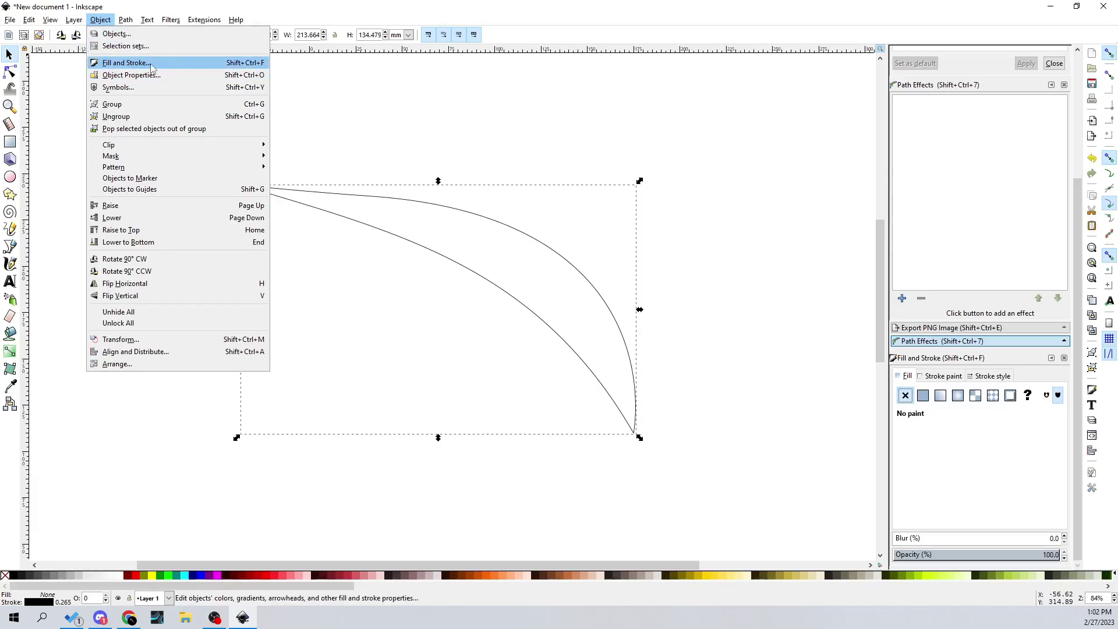
pyautogui.click(958, 426)
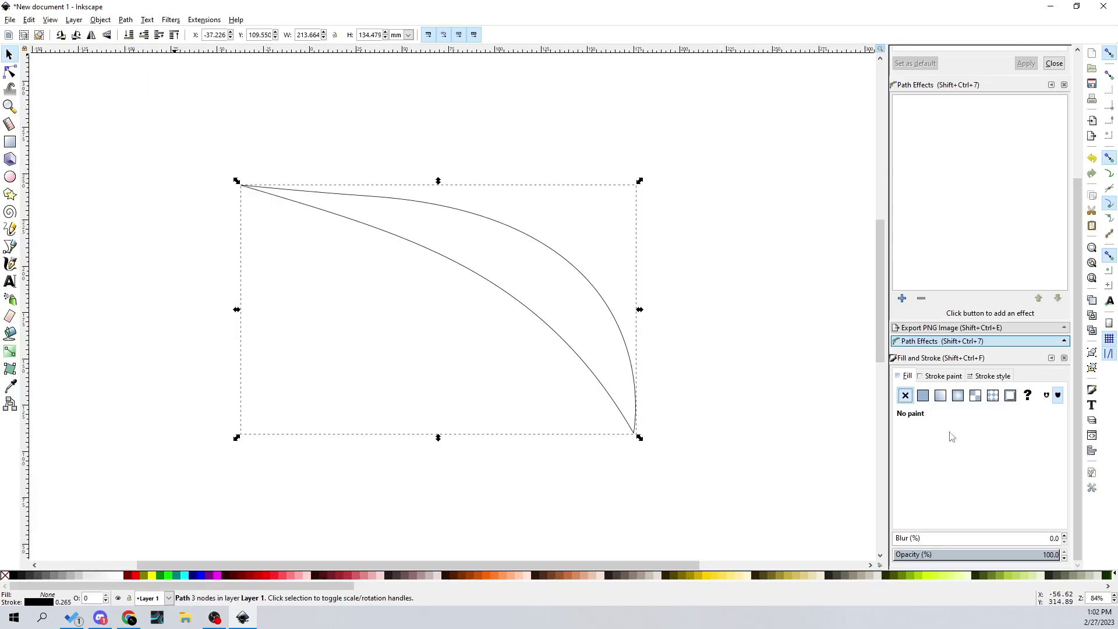
pyautogui.click(923, 396)
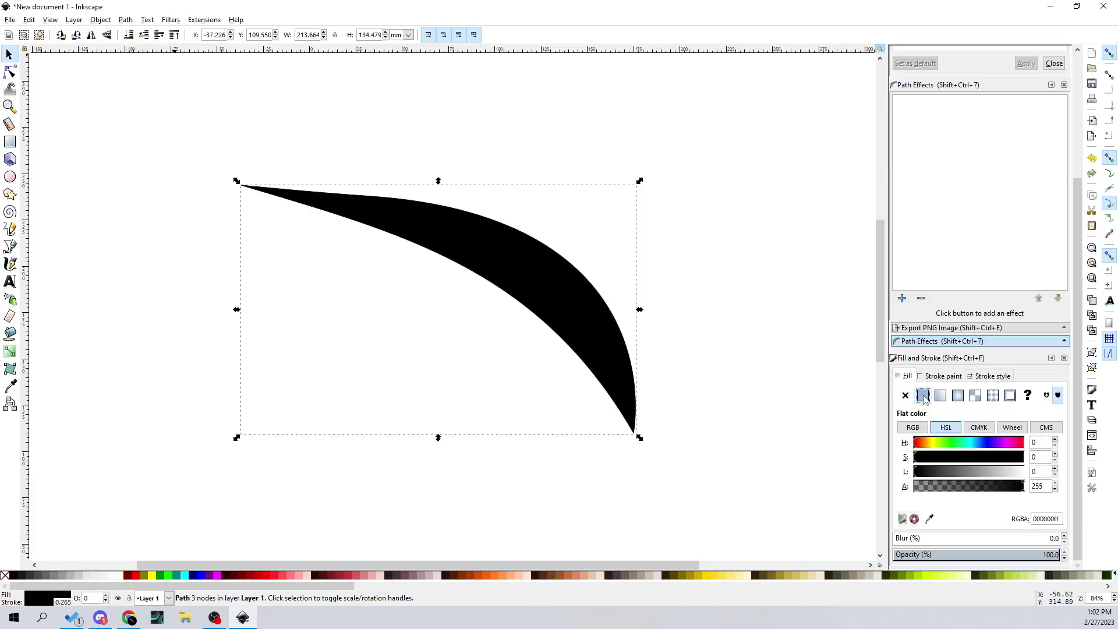
pyautogui.click(678, 257)
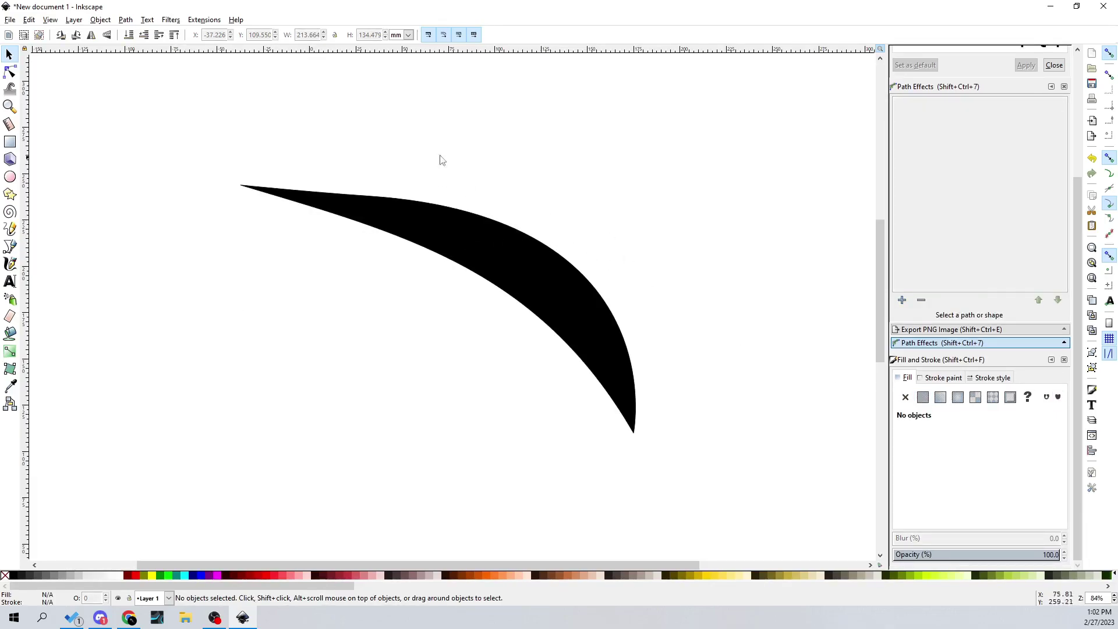
# Draw a closed four-node Bezier leaf shape just below the crescent's lower edge, extending past its upper-left tip.
pyautogui.click(11, 247)
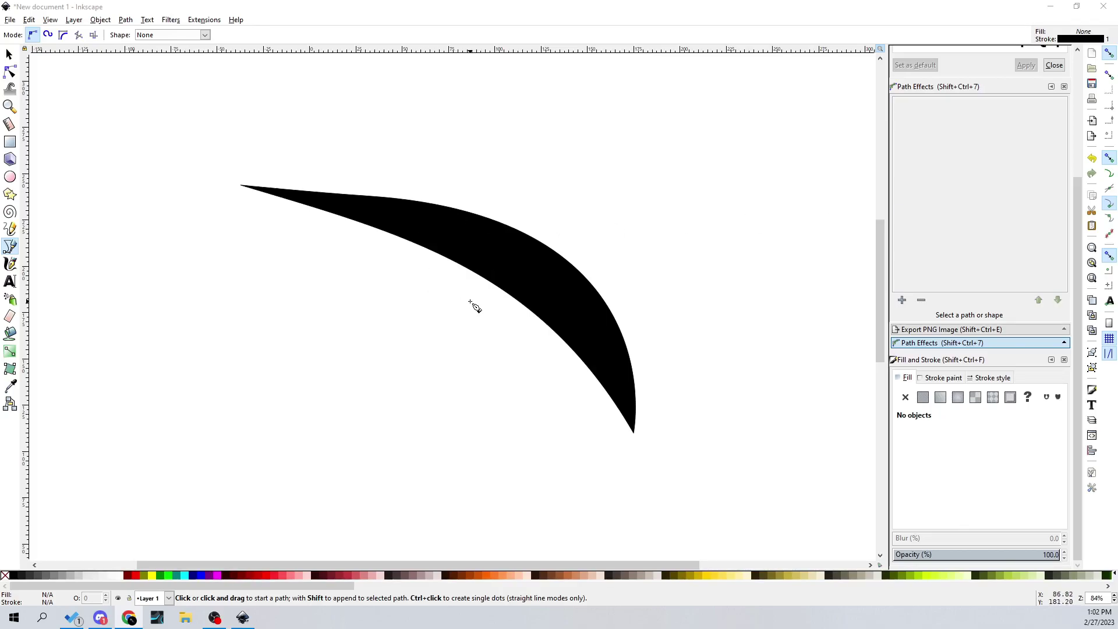
pyautogui.click(497, 311)
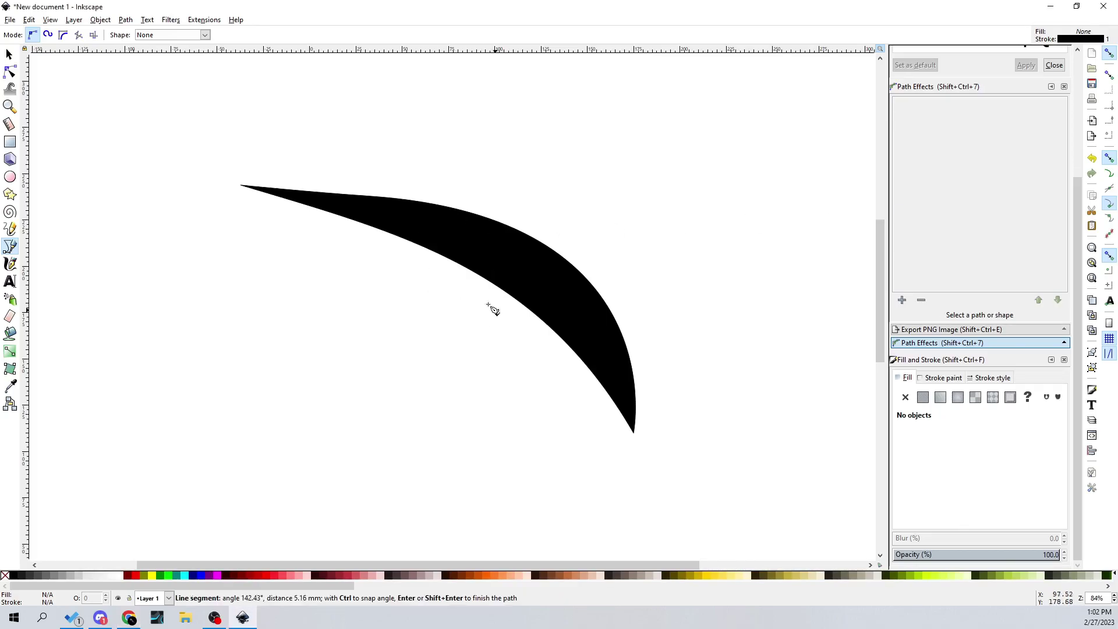
pyautogui.moveTo(336, 228); pyautogui.dragTo(267, 209)
pyautogui.moveTo(200, 182); pyautogui.dragTo(187, 154)
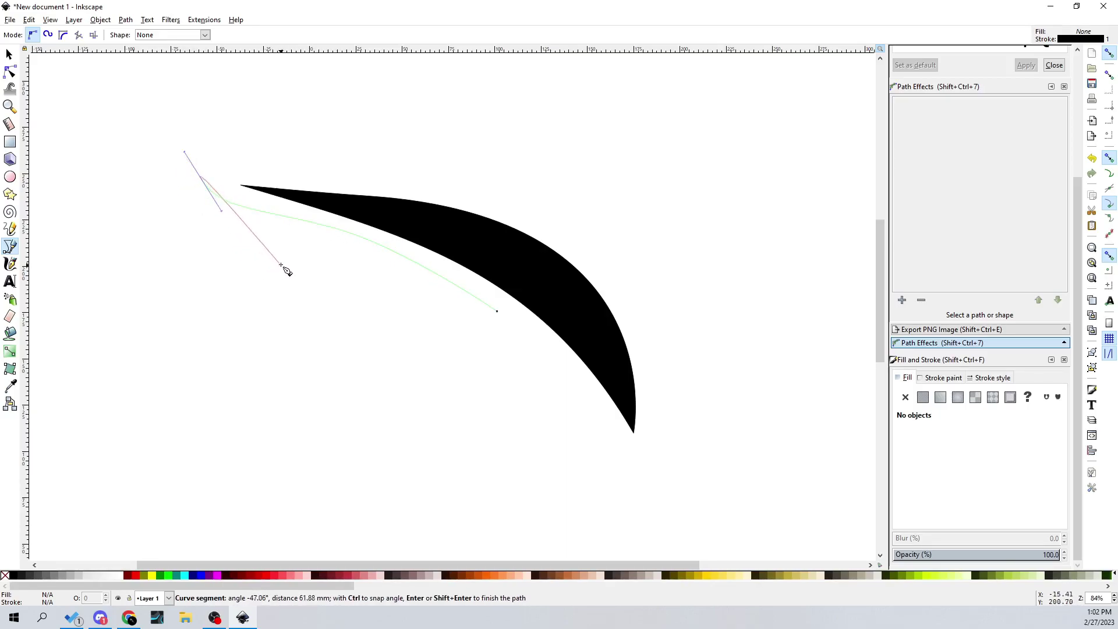
pyautogui.moveTo(338, 269); pyautogui.dragTo(407, 278)
pyautogui.click(497, 311)
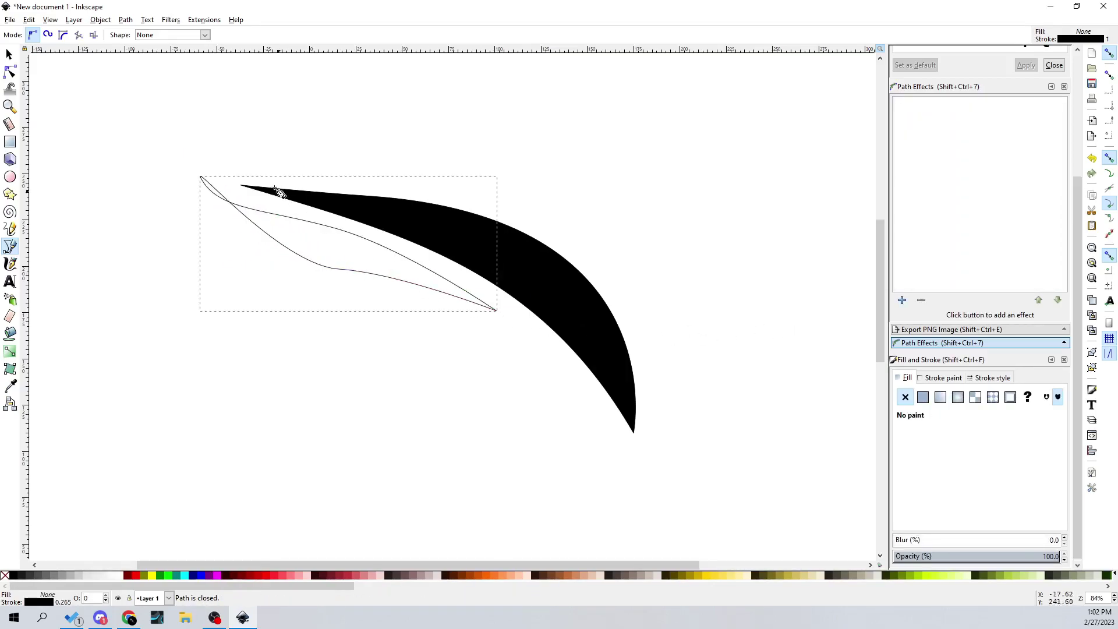
# Uncross the leaf's edges near its upper-left end and retract that end node's handles to form a sharp tip.
pyautogui.click(8, 54)
pyautogui.scroll(2, 271, 189)
pyautogui.click(9, 71)
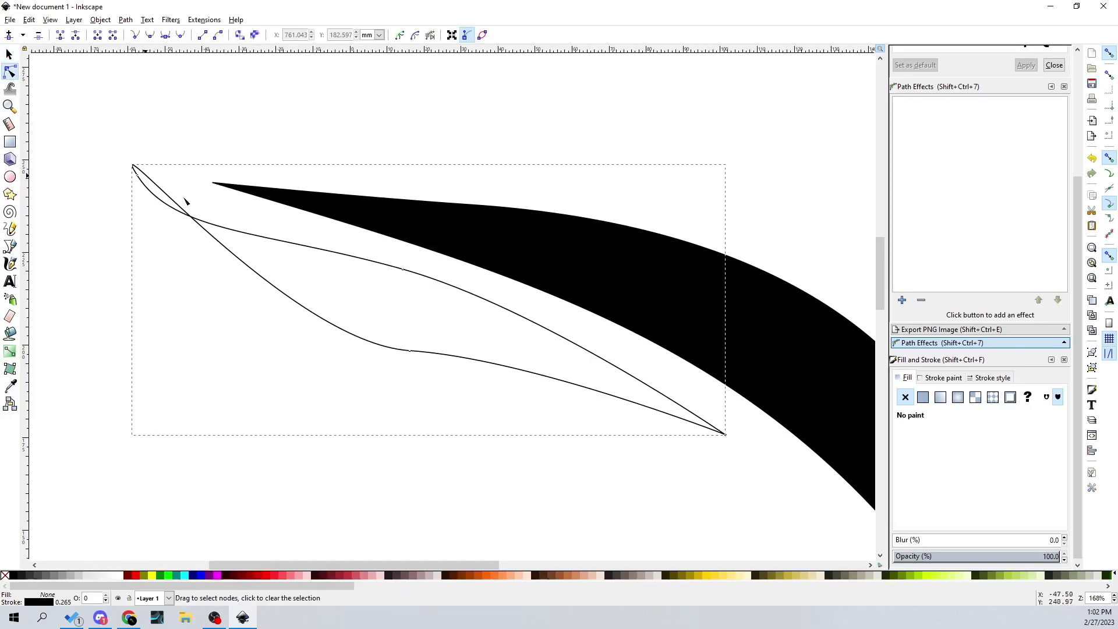
pyautogui.moveTo(207, 232); pyautogui.dragTo(180, 222)
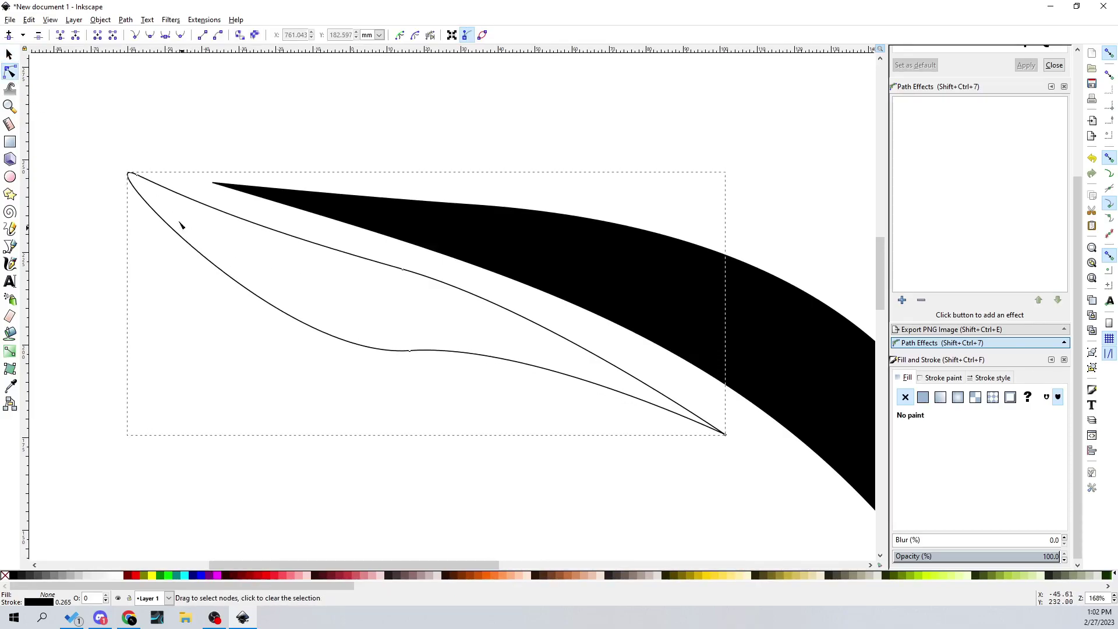
pyautogui.click(157, 186)
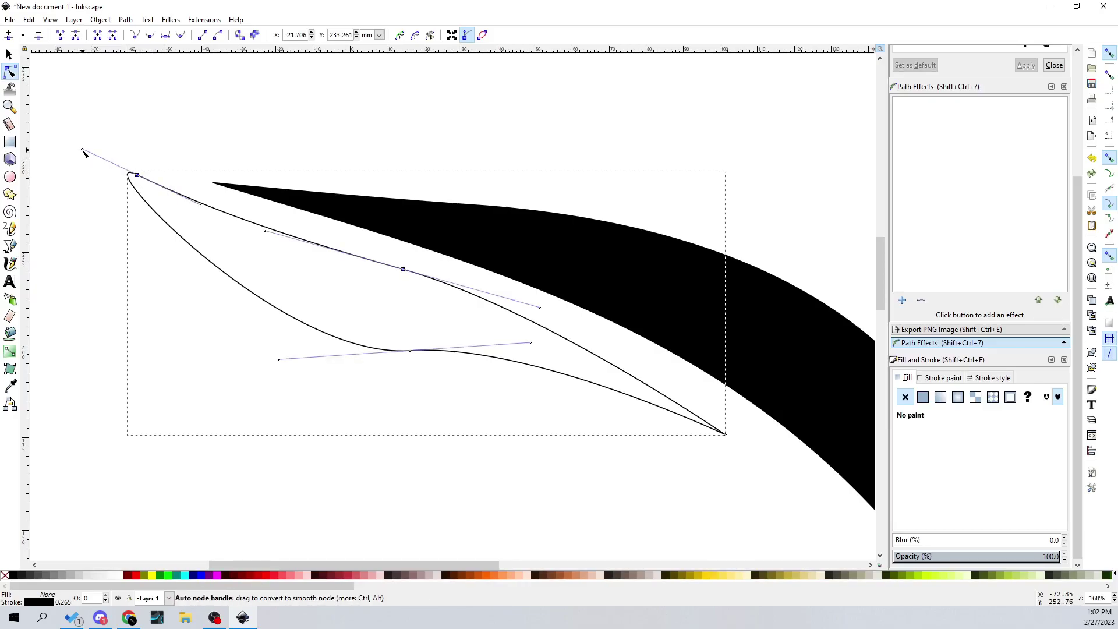
pyautogui.moveTo(84, 151); pyautogui.dragTo(137, 174)
pyautogui.moveTo(200, 205); pyautogui.dragTo(163, 190)
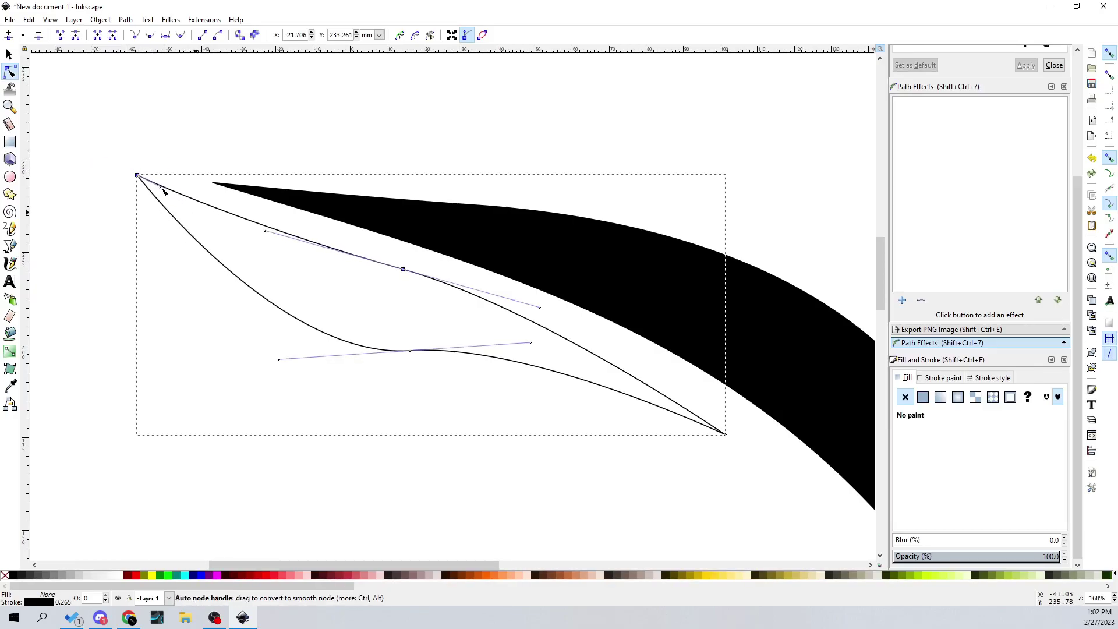
# Nudge the leaf's upper-left tip inward and raise the lower edge's middle node, adjusting its handles to smooth the curve.
pyautogui.moveTo(266, 232); pyautogui.dragTo(268, 233)
pyautogui.keyDown('shift'); pyautogui.click(144, 176); pyautogui.keyUp('shift')
pyautogui.moveTo(144, 175); pyautogui.dragTo(146, 177)
pyautogui.moveTo(276, 357); pyautogui.dragTo(281, 326)
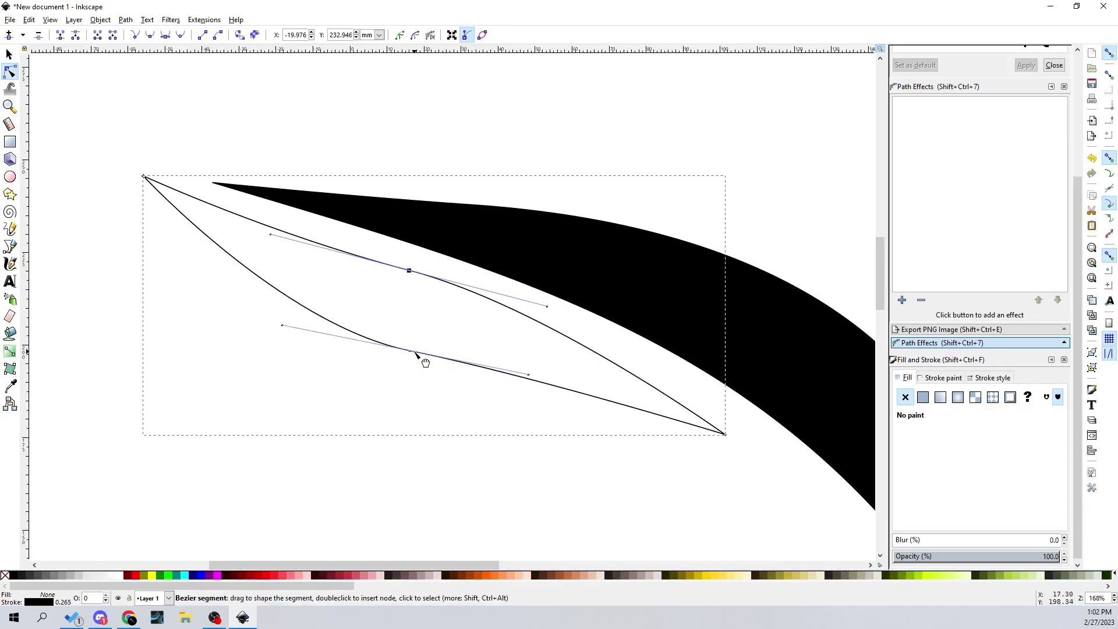
pyautogui.moveTo(413, 355)
pyautogui.mouseDown()
pyautogui.moveTo(437, 347)
pyautogui.moveTo(429, 329)
pyautogui.moveTo(419, 336)
pyautogui.mouseUp()
pyautogui.hotkey('ctrl', 'z')
pyautogui.moveTo(295, 308); pyautogui.dragTo(279, 317)
# Tilt the handles of the leaf's upper-edge middle node and move its lower-right tip to about X 103 mm, Y 178 mm.
pyautogui.click(409, 271)
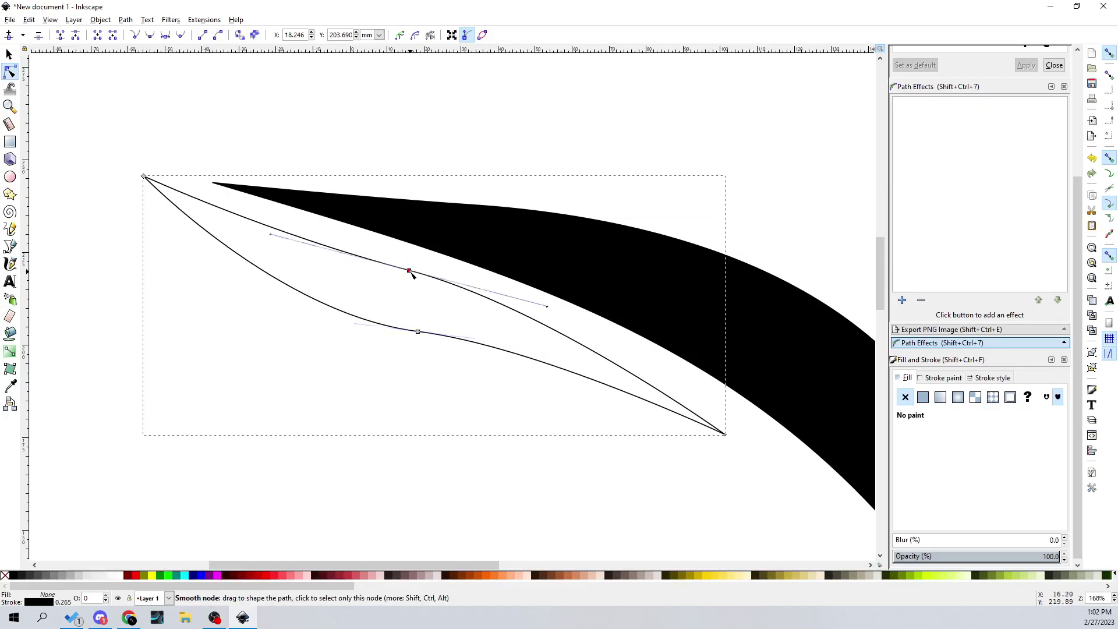
pyautogui.moveTo(547, 306); pyautogui.dragTo(548, 314)
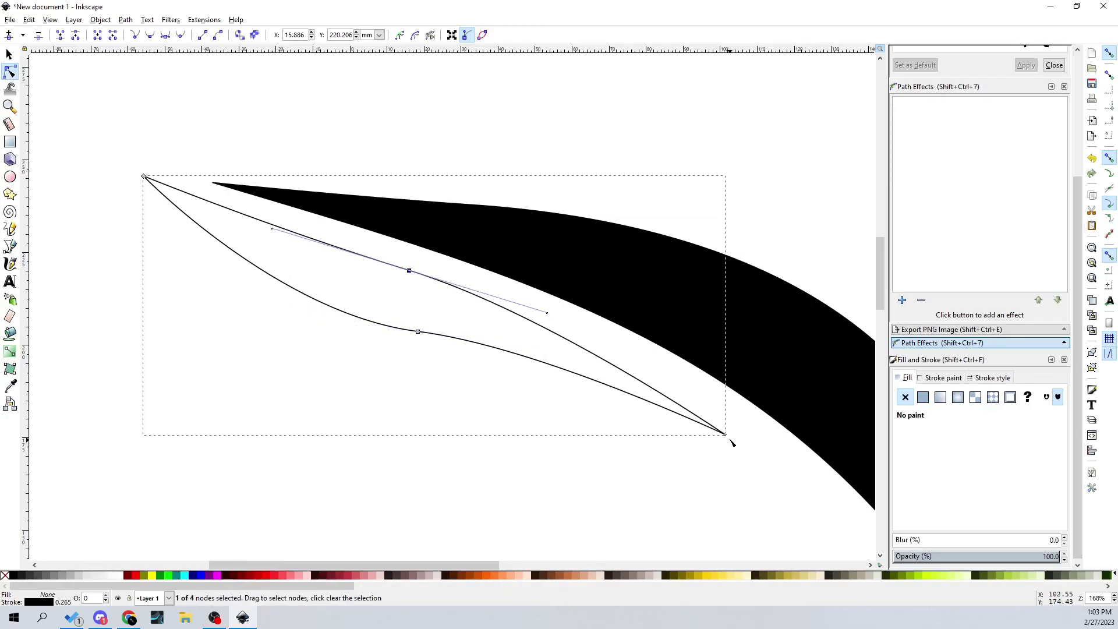
pyautogui.moveTo(725, 434); pyautogui.dragTo(734, 426)
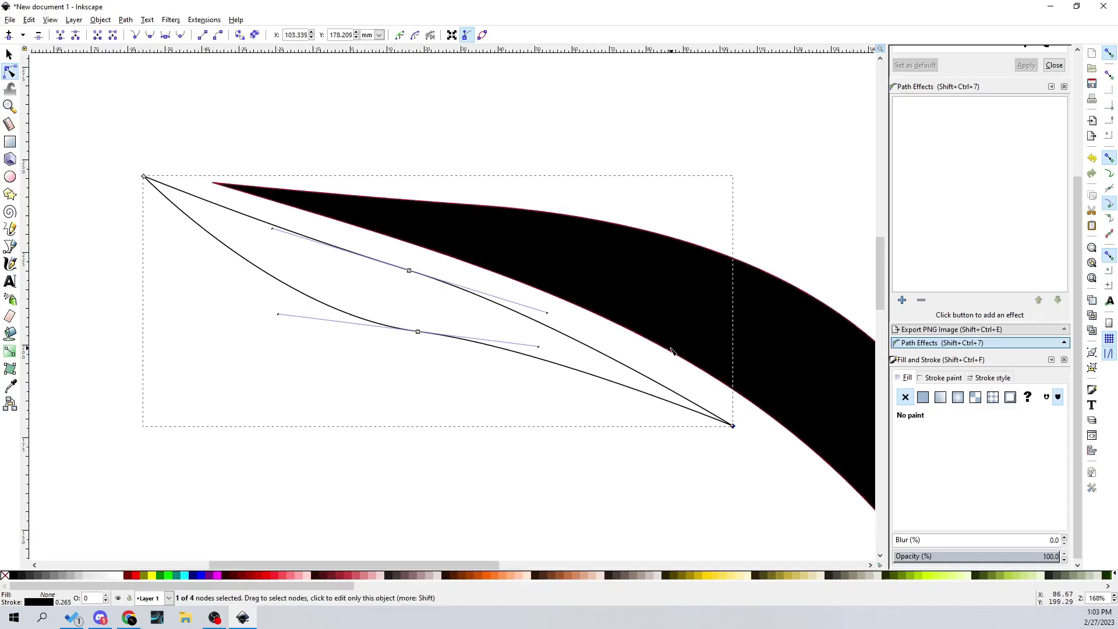
# Give the leaf shape a flat black fill and deselect it.
pyautogui.scroll(-2, 398, 270)
pyautogui.click(10, 55)
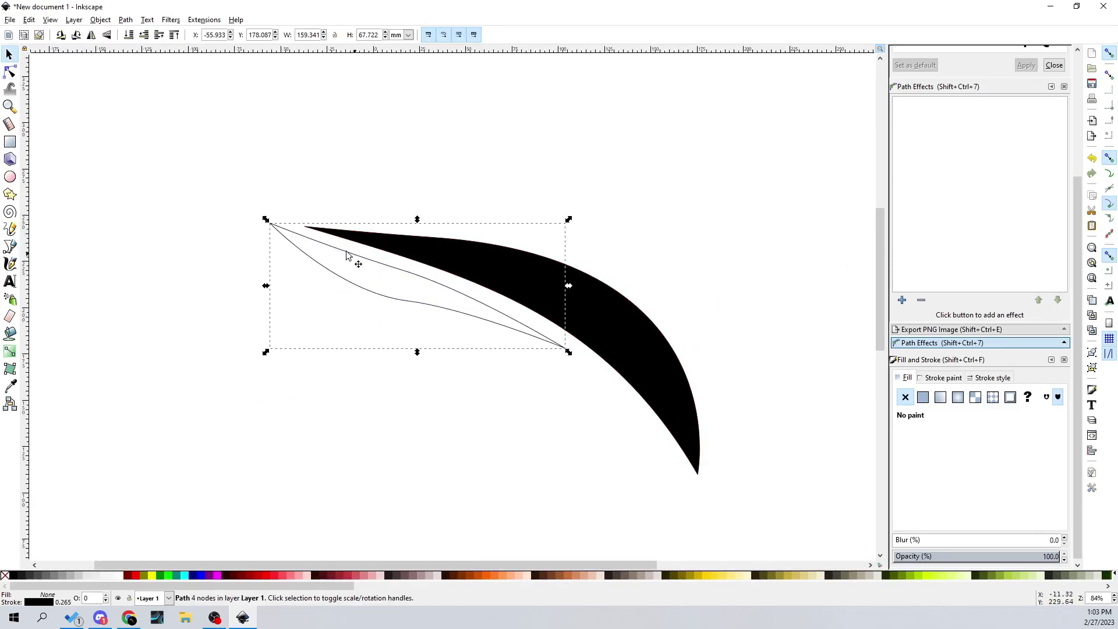
pyautogui.click(926, 403)
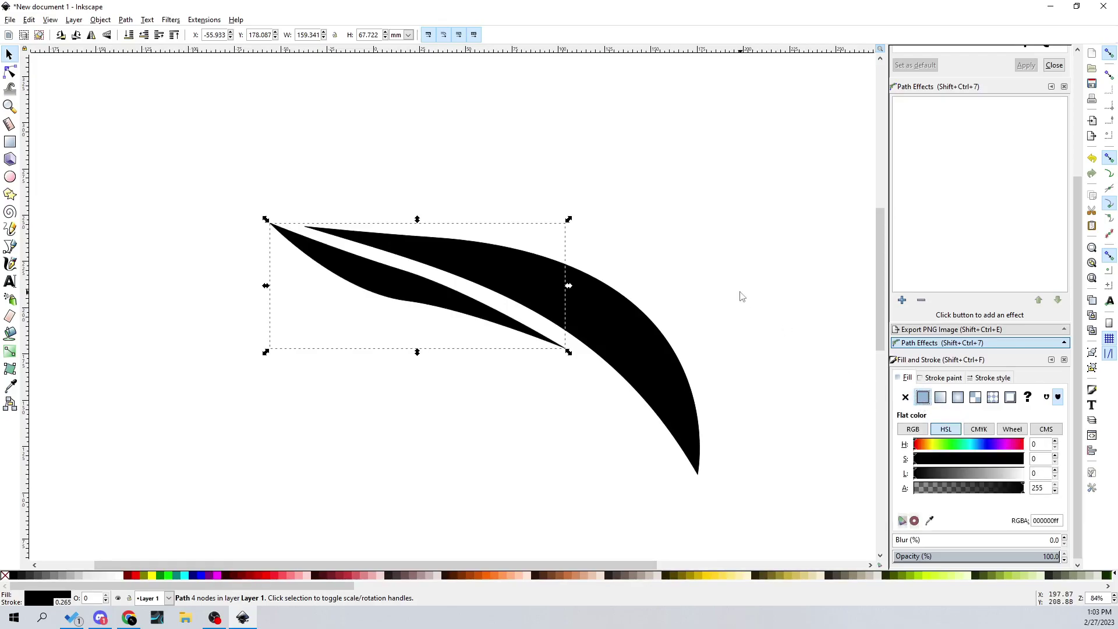
pyautogui.click(584, 358)
pyautogui.scroll(-1, 570, 368)
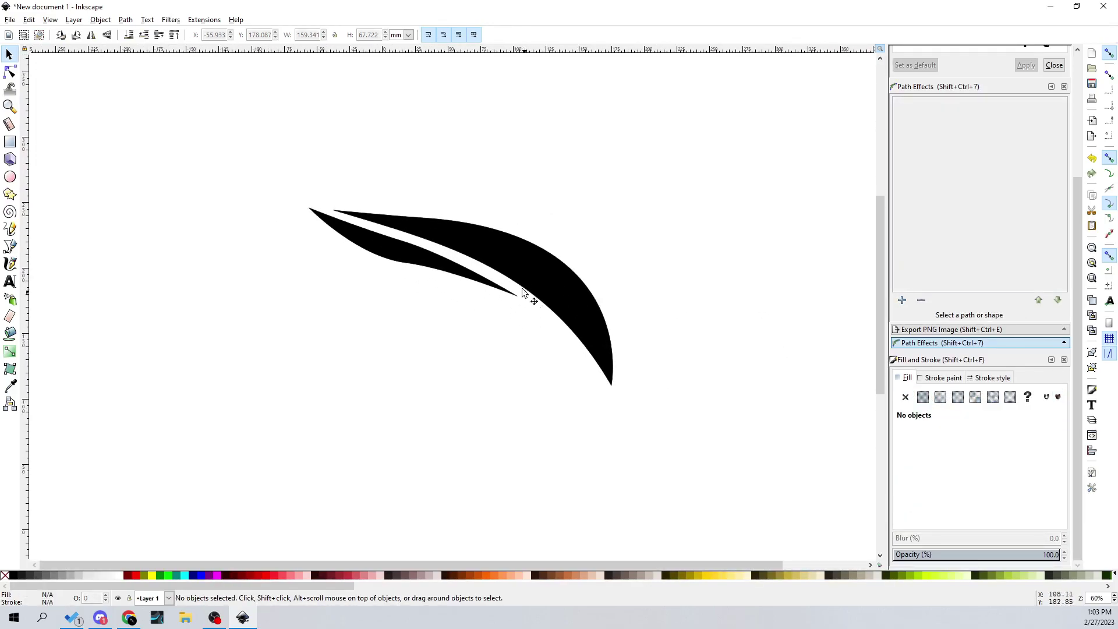
# Duplicate the black leaf and move the copy down and right to about X 6 mm, Y 111 mm.
pyautogui.scroll(1, 530, 312)
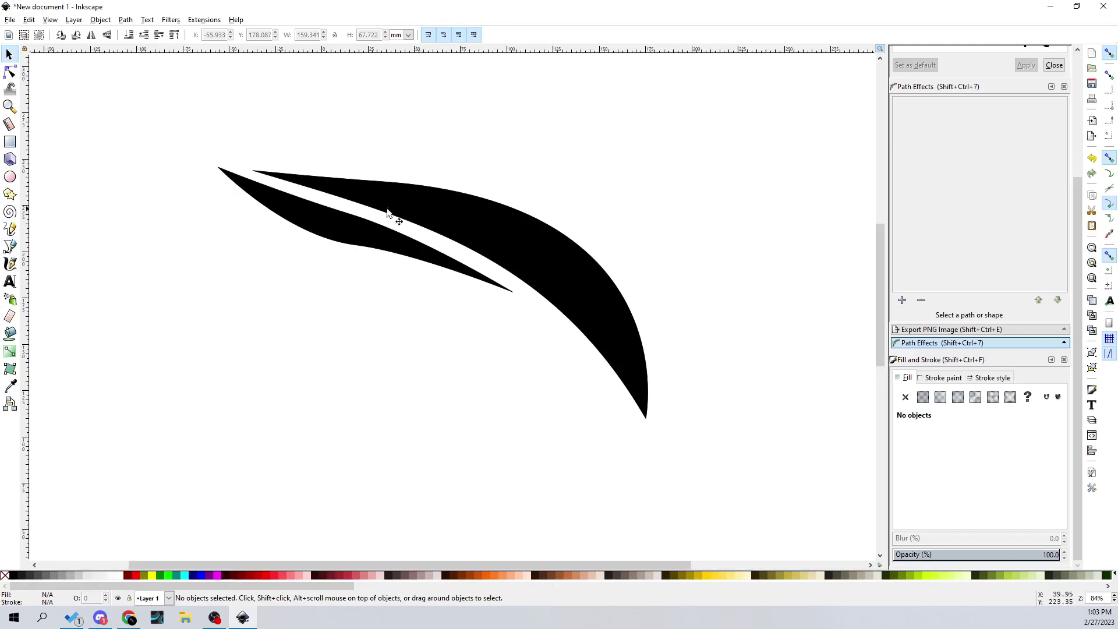
pyautogui.rightClick(335, 220)
pyautogui.click(379, 289)
pyautogui.moveTo(390, 242); pyautogui.dragTo(504, 363)
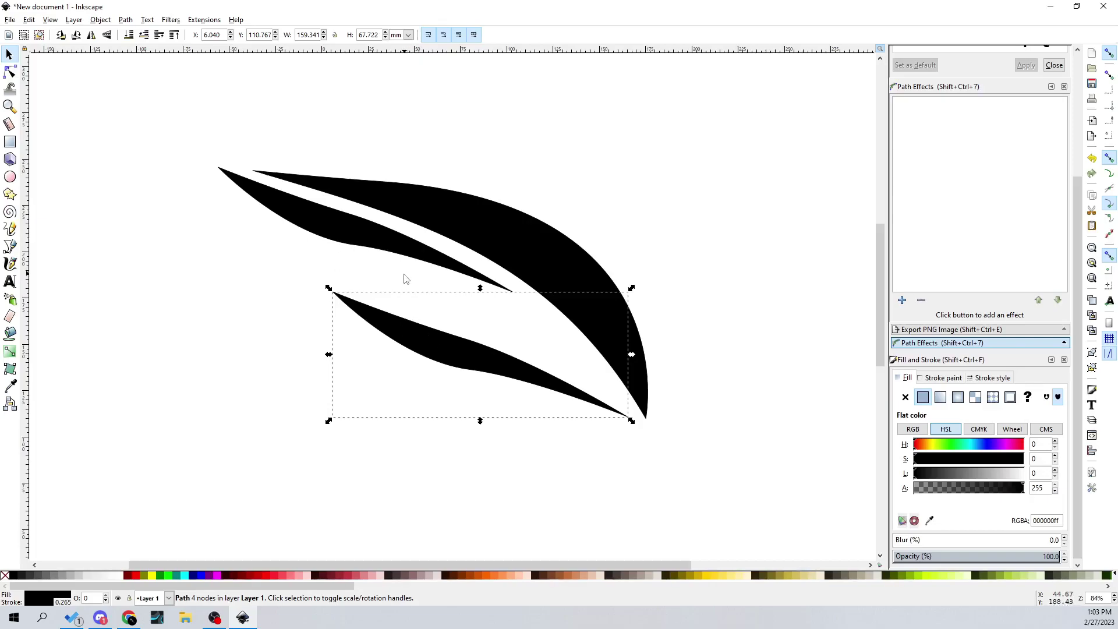
# Draw a closed four-node Bezier shape in the gap between the two black leaves.
pyautogui.click(10, 246)
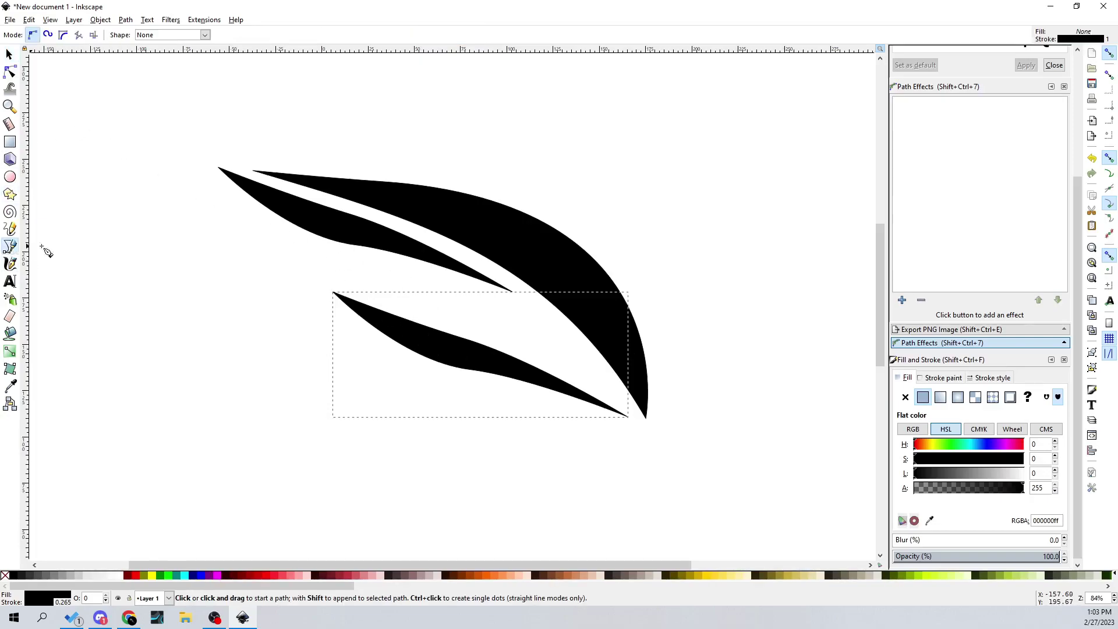
pyautogui.click(578, 347)
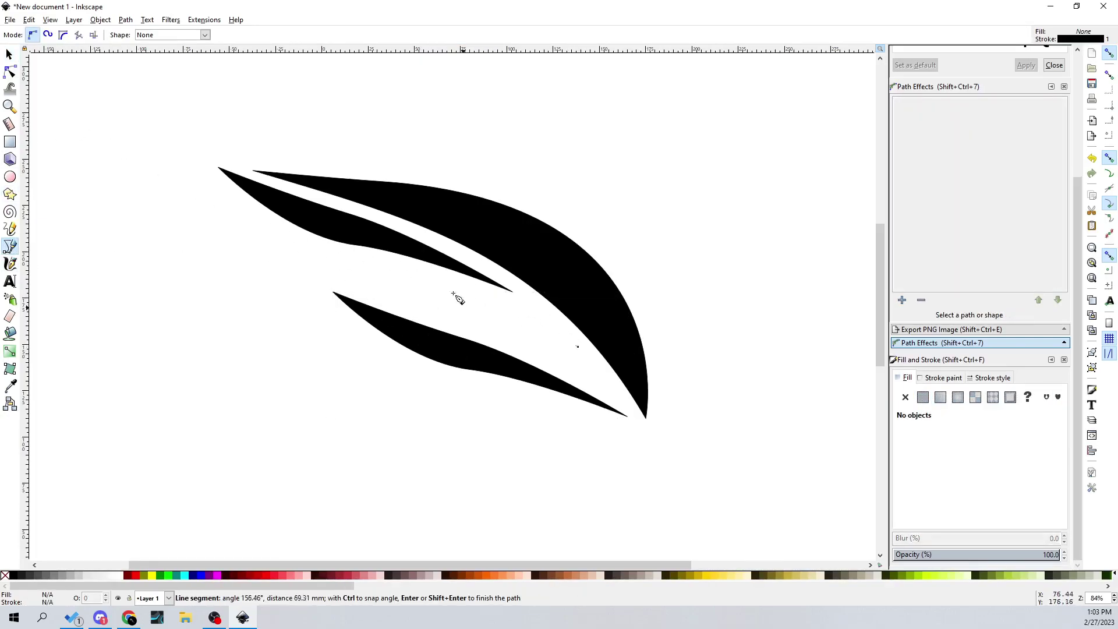
pyautogui.moveTo(437, 274); pyautogui.dragTo(364, 252)
pyautogui.moveTo(272, 237); pyautogui.dragTo(240, 204)
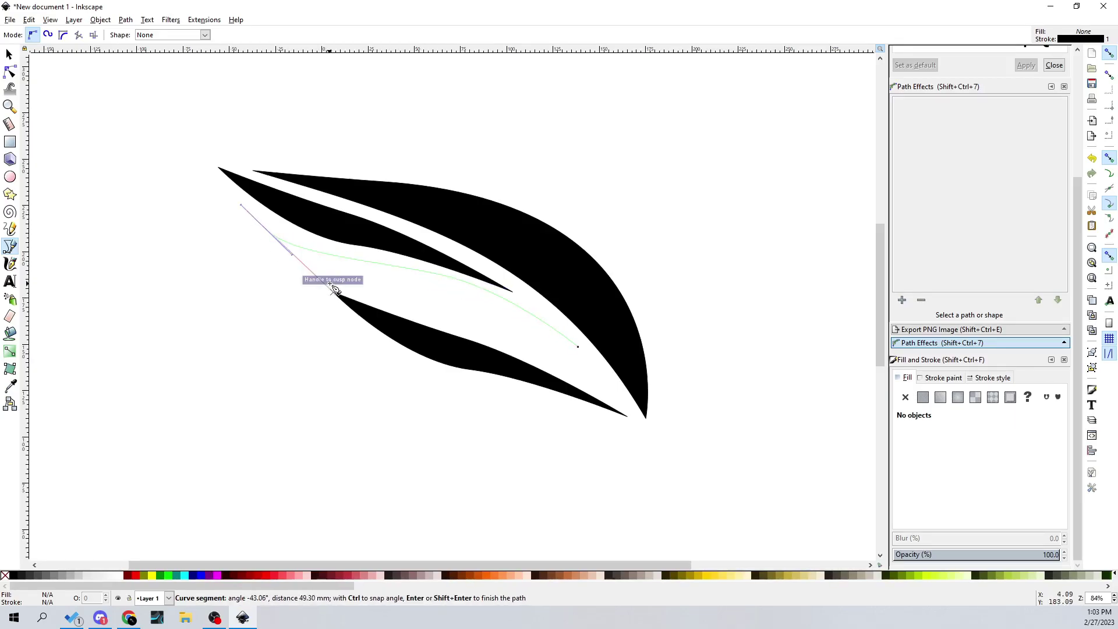
pyautogui.moveTo(461, 317); pyautogui.dragTo(535, 337)
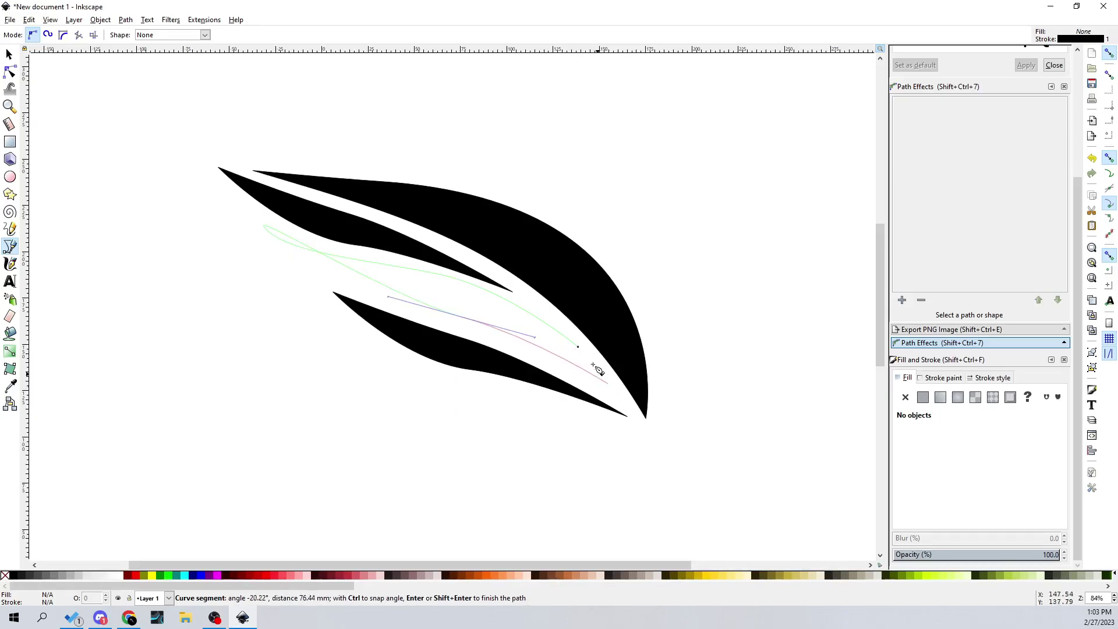
pyautogui.click(578, 349)
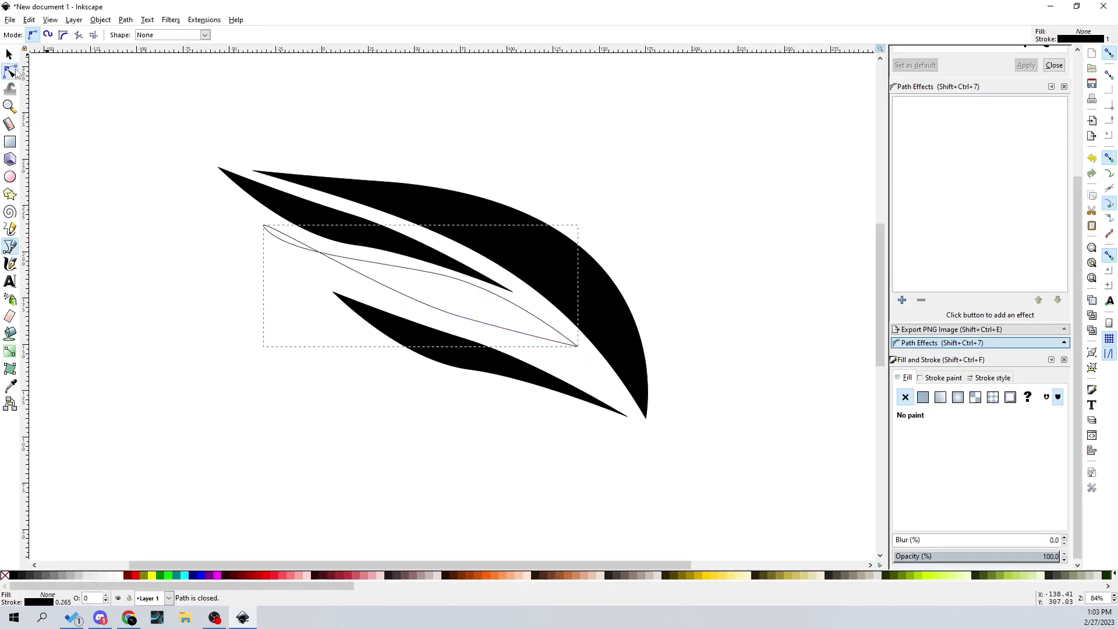
# Move the new outline's lower-right tip about 25 mm right and 28 mm down, and nudge both middle nodes slightly down.
pyautogui.click(16, 71)
pyautogui.moveTo(581, 349); pyautogui.dragTo(627, 402)
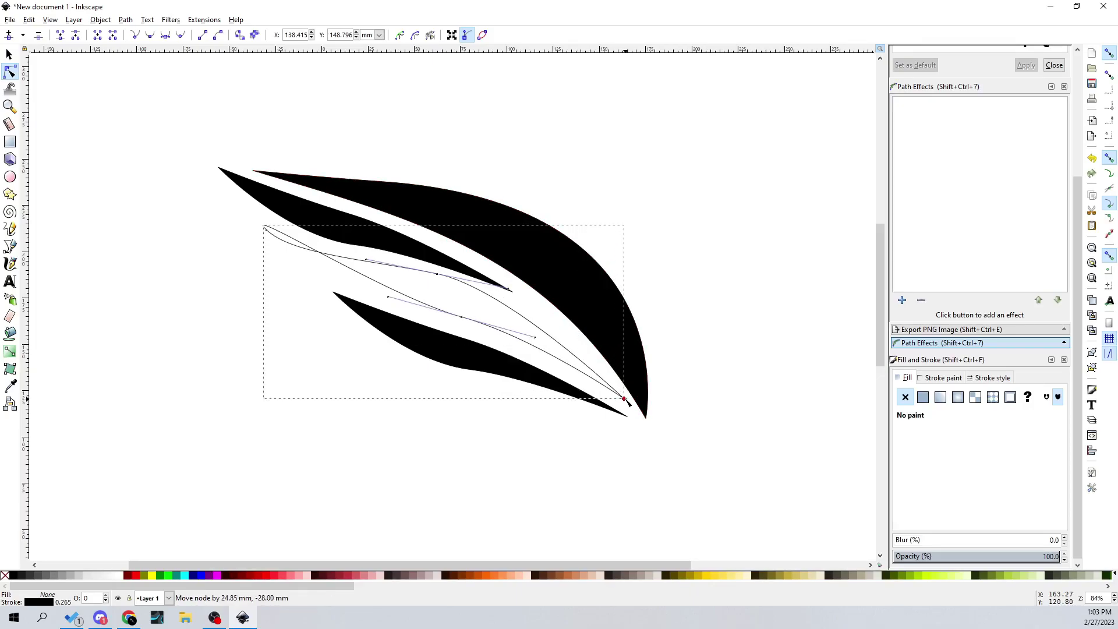
pyautogui.moveTo(461, 318); pyautogui.dragTo(462, 323)
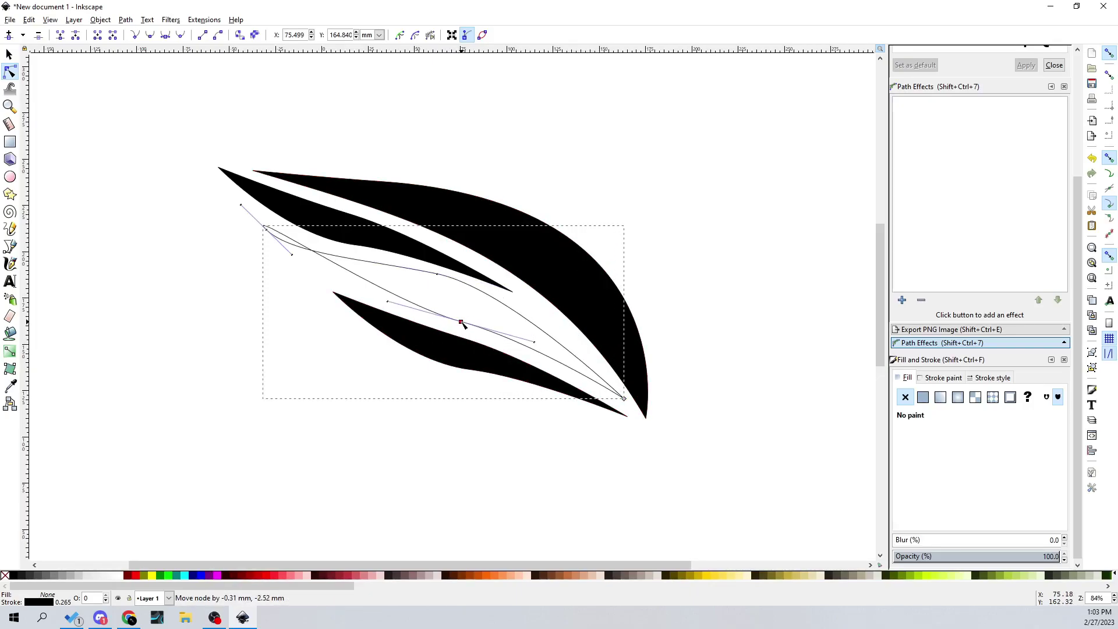
pyautogui.click(438, 276)
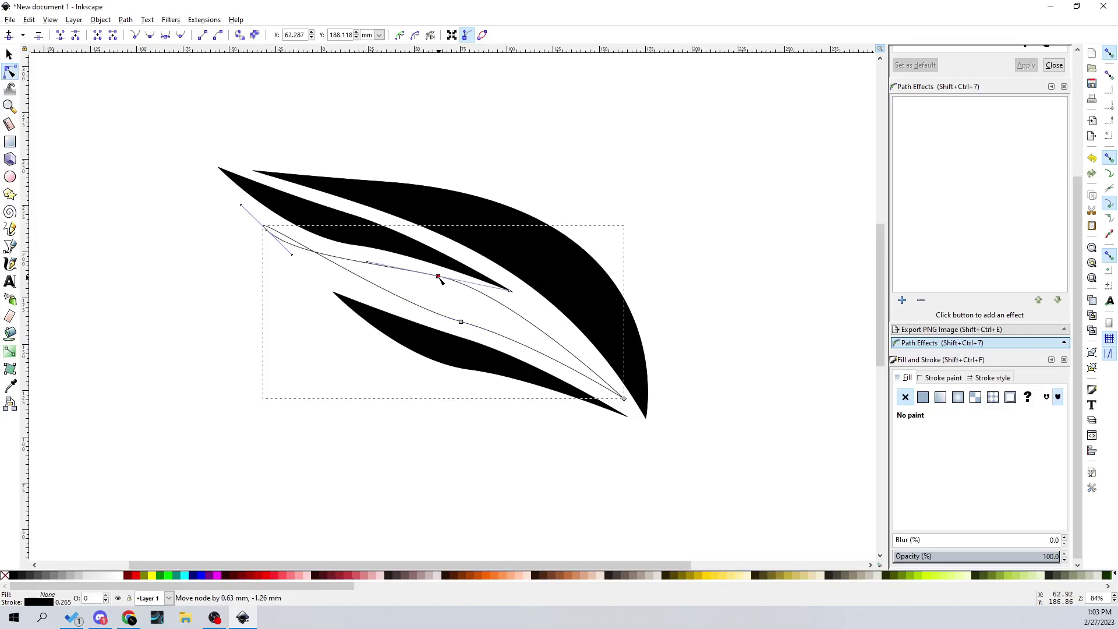
# Shift the outline's upper-edge middle node to about X 70 mm, Y 184 mm and retract the left end's handles into a sharp tip.
pyautogui.scroll(1, 439, 278)
pyautogui.moveTo(539, 299); pyautogui.dragTo(553, 311)
pyautogui.moveTo(440, 279)
pyautogui.mouseDown()
pyautogui.moveTo(469, 288)
pyautogui.moveTo(459, 285)
pyautogui.mouseUp()
pyautogui.moveTo(232, 248); pyautogui.dragTo(195, 209)
pyautogui.moveTo(166, 173); pyautogui.dragTo(197, 212)
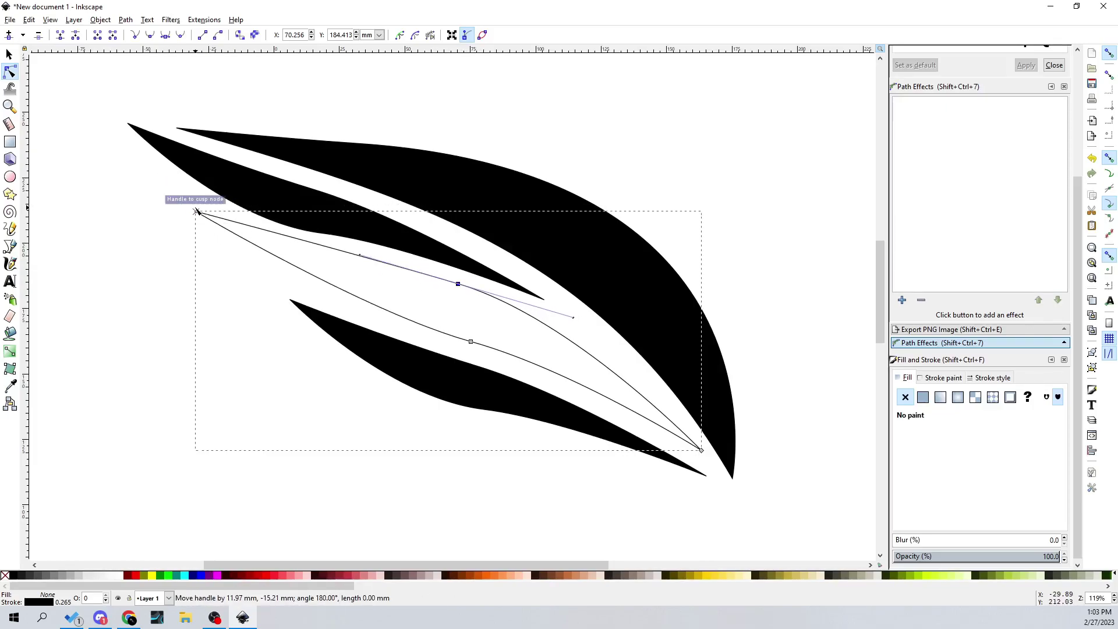
# Refine the outline's left end by bending the lower edge, adding a node on the upper edge, and nudging the tip outward.
pyautogui.scroll(1, 196, 212)
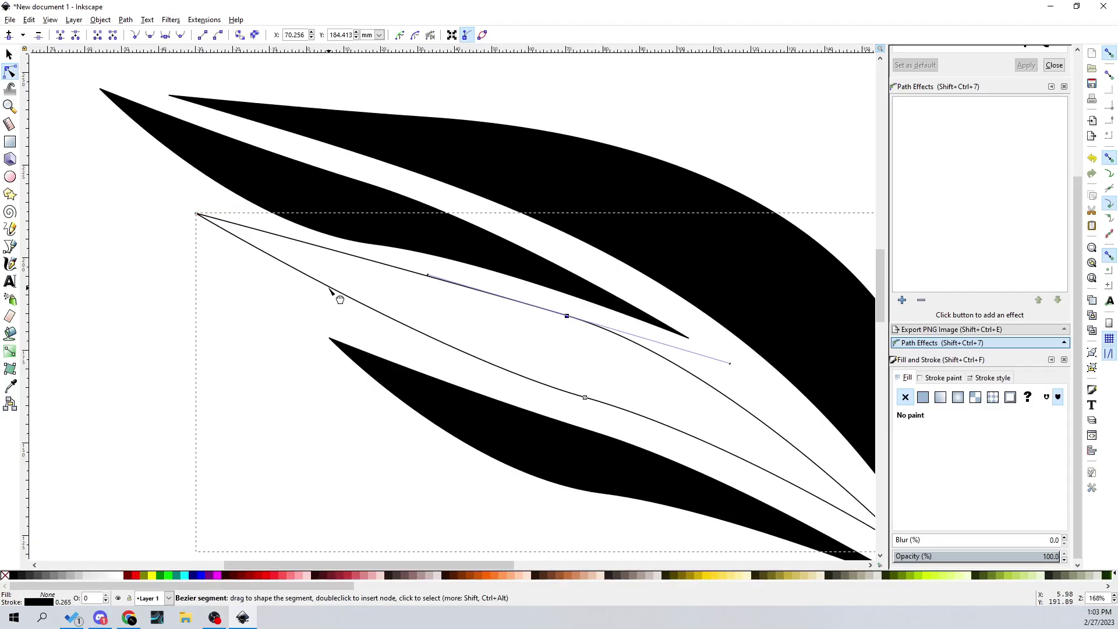
pyautogui.click(585, 397)
pyautogui.moveTo(436, 354); pyautogui.dragTo(363, 348)
pyautogui.click(332, 251)
pyautogui.doubleClick(333, 251)
pyautogui.moveTo(332, 250); pyautogui.dragTo(331, 258)
pyautogui.moveTo(198, 214); pyautogui.dragTo(194, 208)
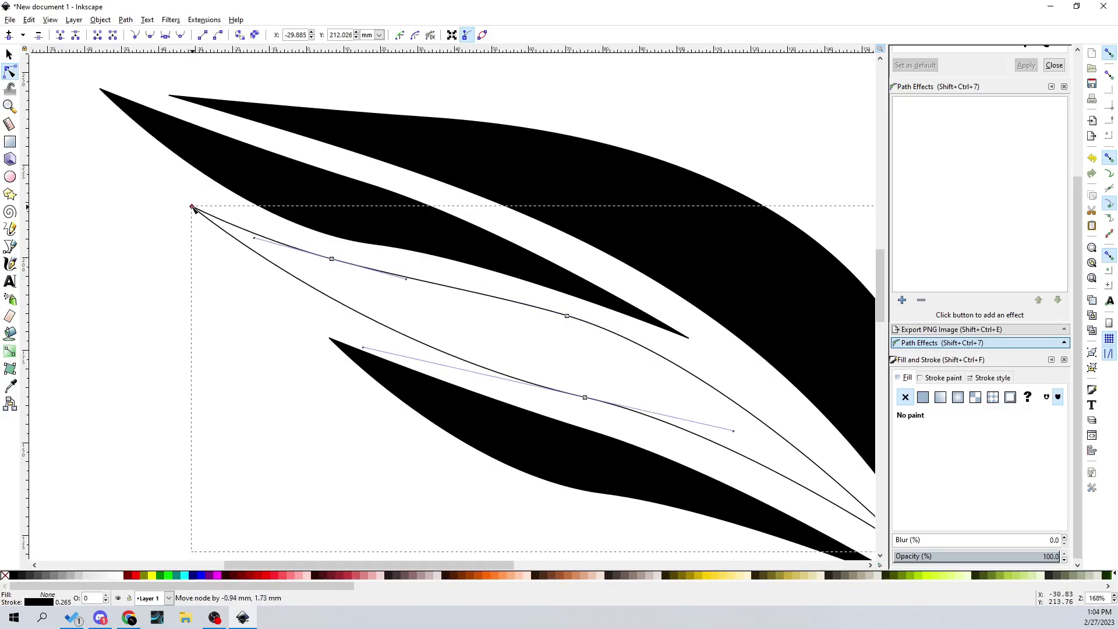
# Add a node on the outline's lower edge near its left end and pull it slightly down and left to bulge the edge.
pyautogui.doubleClick(332, 299)
pyautogui.moveTo(332, 300); pyautogui.dragTo(325, 310)
pyautogui.doubleClick(467, 292)
pyautogui.moveTo(467, 292); pyautogui.dragTo(464, 281)
pyautogui.hotkey('ctrl', 'z')
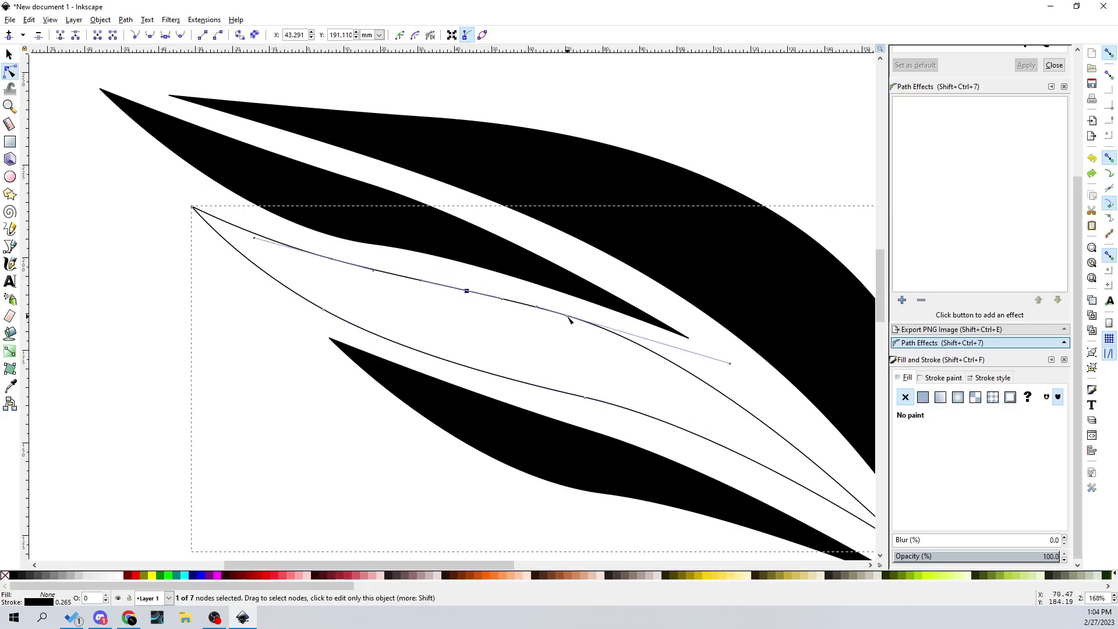
# Nudge the outline's two upper-edge nodes and lengthen the handle between them slightly to smooth the upper curve.
pyautogui.moveTo(569, 316); pyautogui.dragTo(562, 312)
pyautogui.moveTo(407, 282); pyautogui.dragTo(414, 281)
pyautogui.moveTo(333, 261); pyautogui.dragTo(334, 258)
pyautogui.click(327, 382)
pyautogui.scroll(2, 582, 357)
pyautogui.scroll(-3, 240, 297)
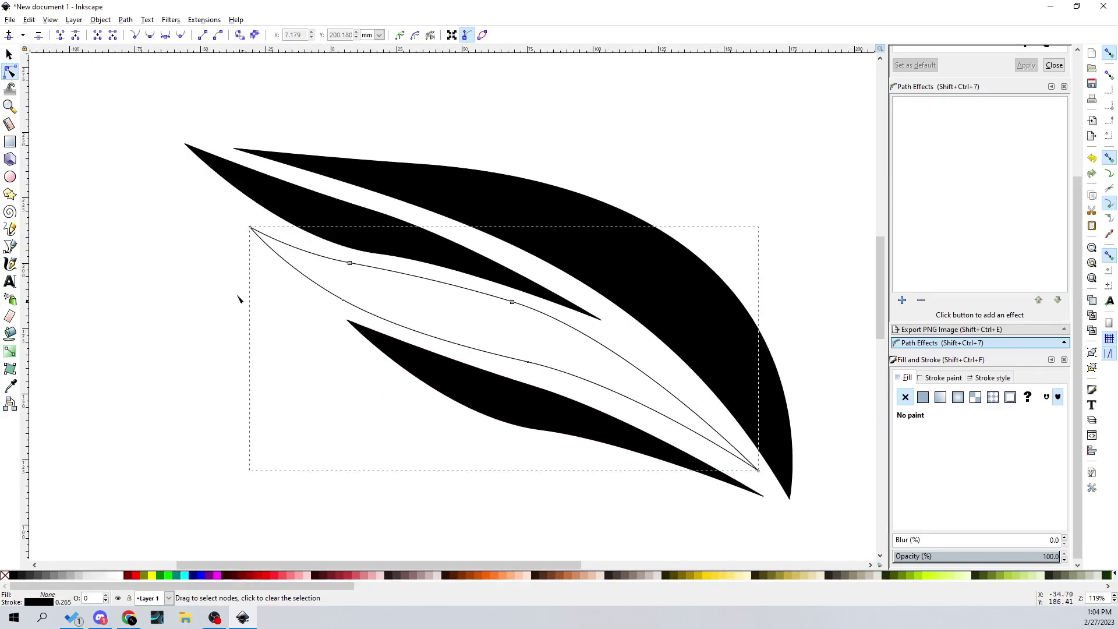
# Move the outline's left upper-edge node slightly right to about X -9 mm, Y 207 mm.
pyautogui.scroll(1, 300, 267)
pyautogui.click(221, 222)
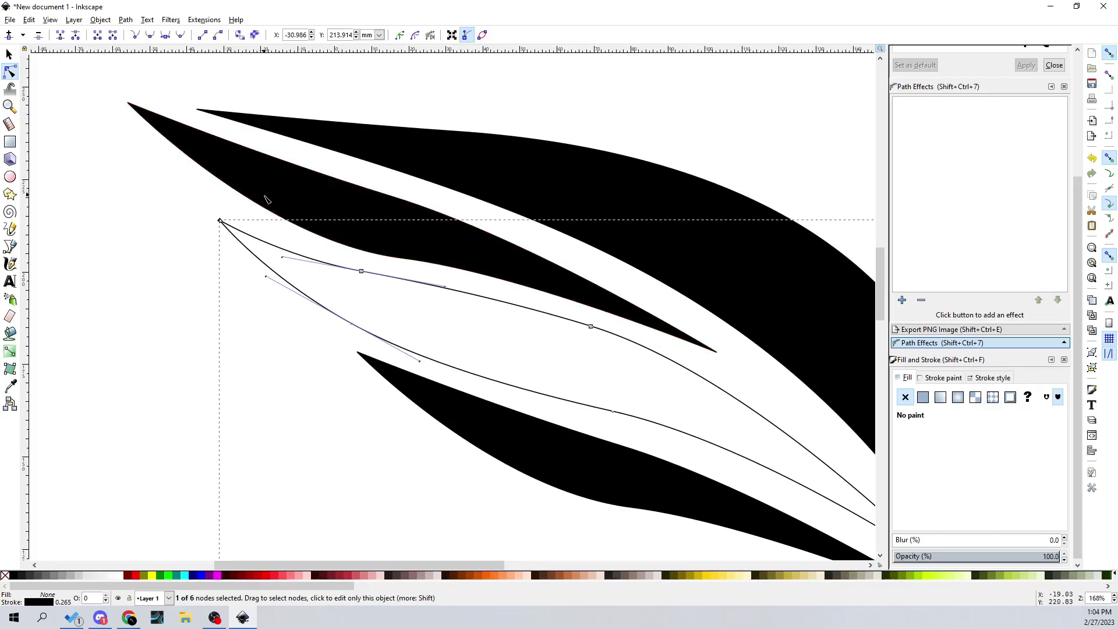
pyautogui.scroll(1, 402, 271)
pyautogui.hscroll(-2, 402, 270)
pyautogui.click(401, 271)
pyautogui.click(423, 305)
pyautogui.click(357, 289)
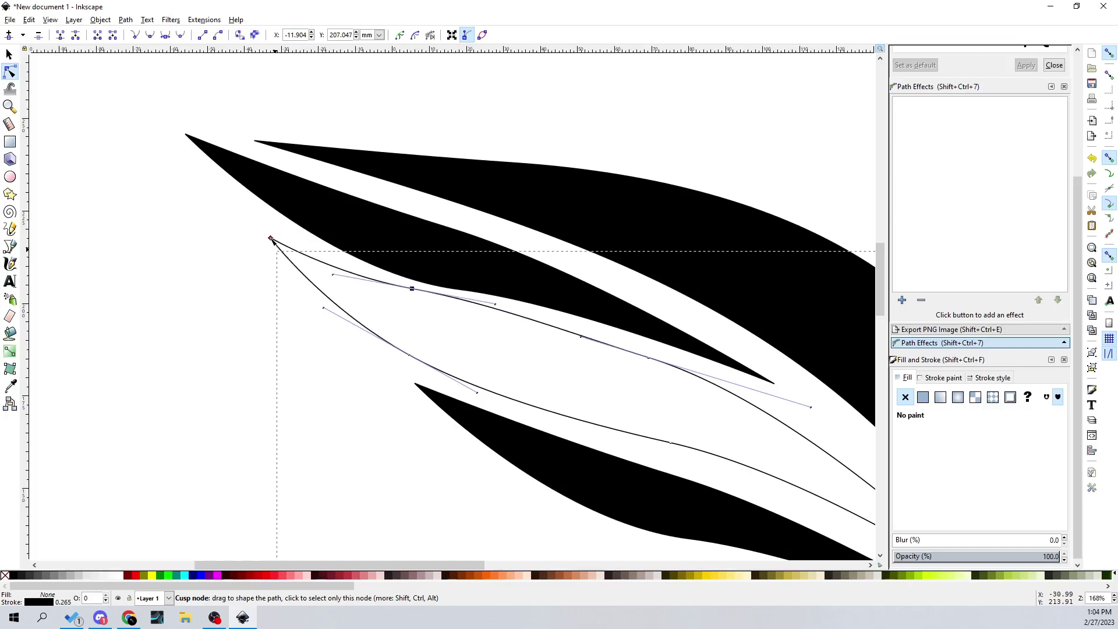
pyautogui.moveTo(420, 303); pyautogui.dragTo(429, 304)
pyautogui.click(272, 350)
pyautogui.scroll(-4, 479, 399)
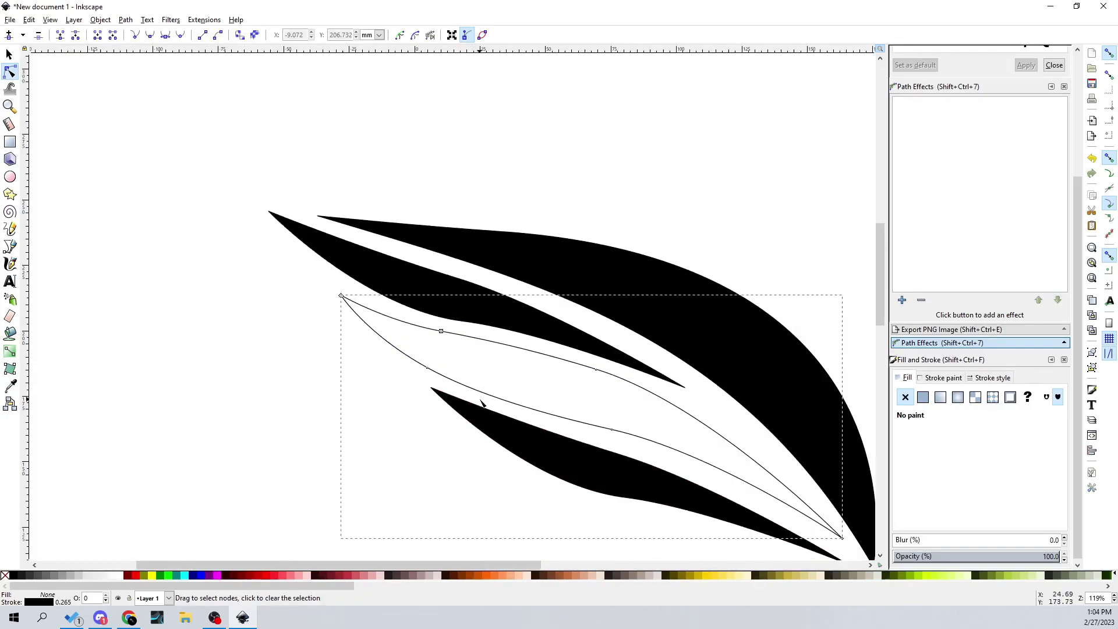
# Extend the upper leaf's right tip to about X 105 mm, Y 178 mm and slightly adjust its lower-edge handle.
pyautogui.scroll(1, 616, 308)
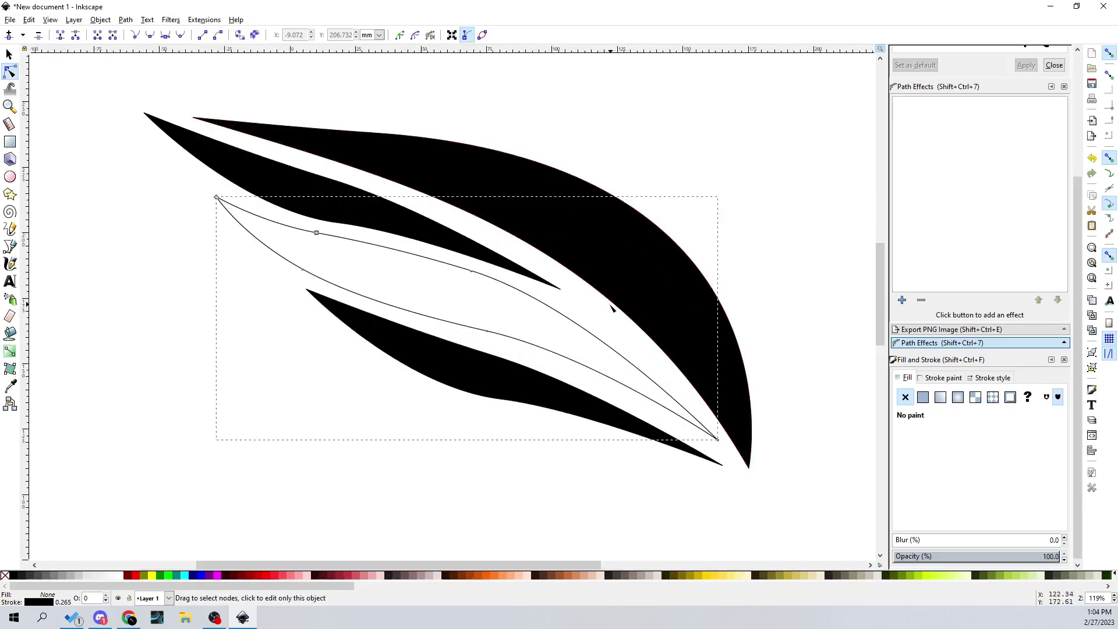
pyautogui.click(556, 284)
pyautogui.moveTo(563, 289); pyautogui.dragTo(566, 291)
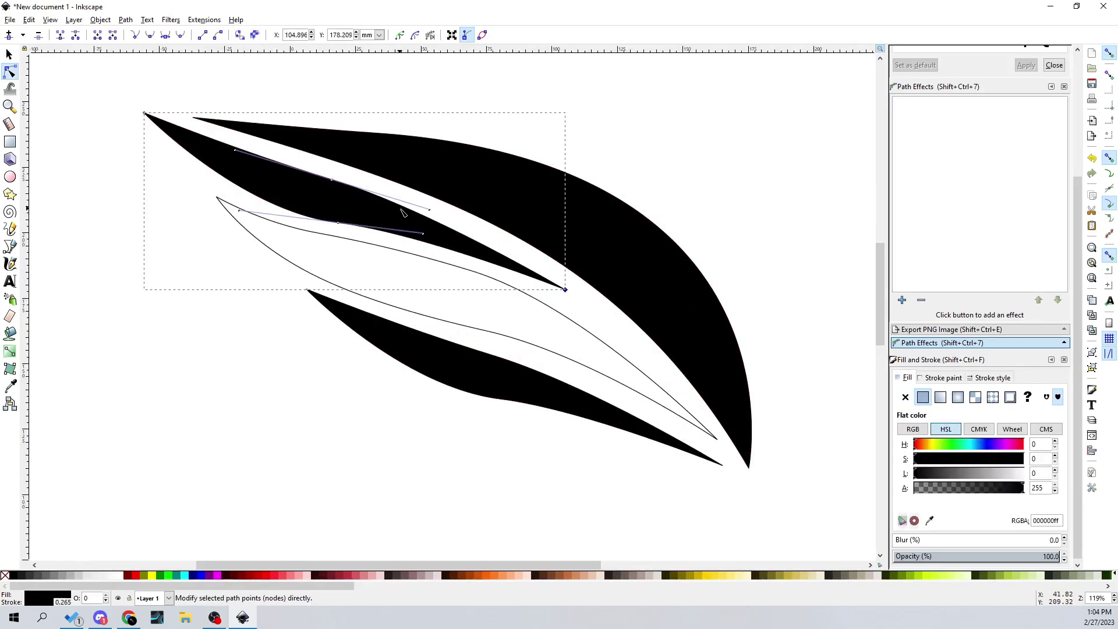
pyautogui.moveTo(423, 234); pyautogui.dragTo(424, 234)
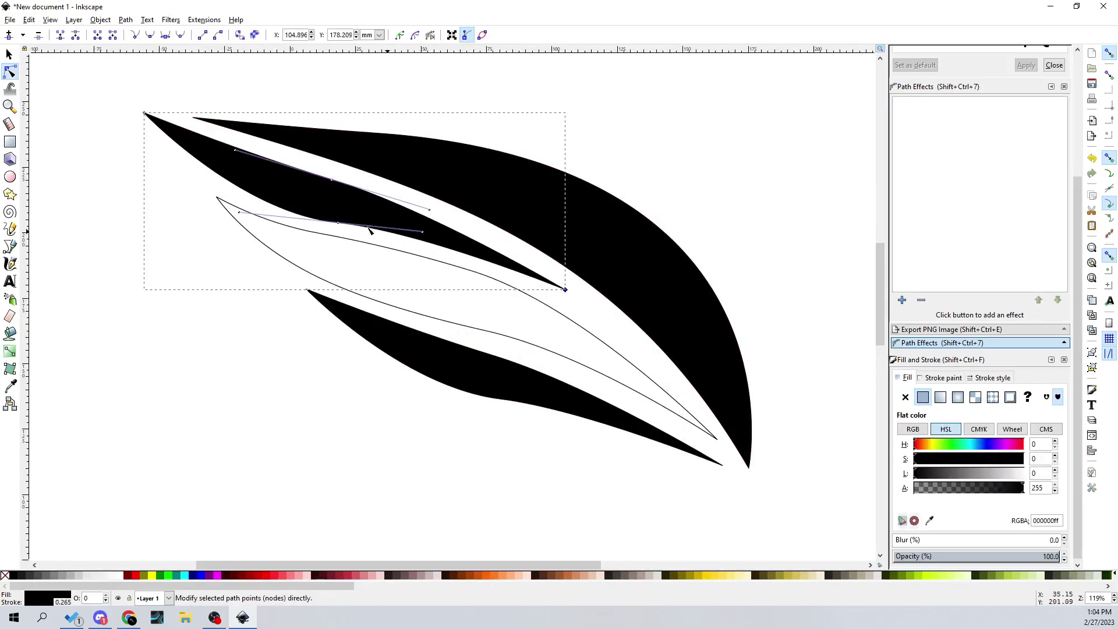
# Select the middle leaf outline and give it a flat black fill.
pyautogui.press('s')
pyautogui.click(393, 310)
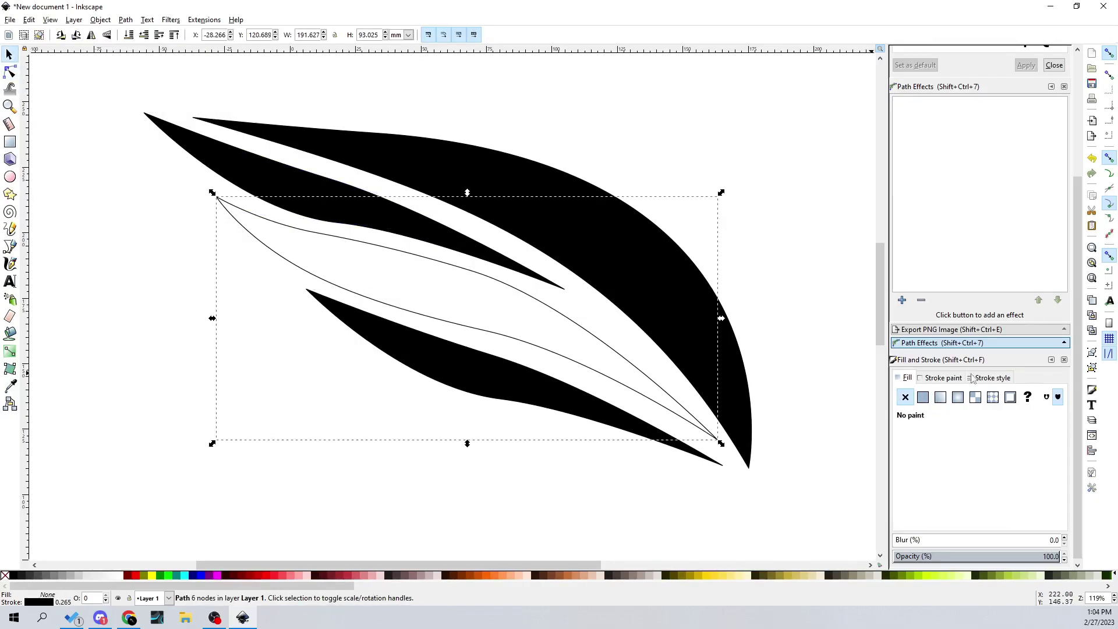
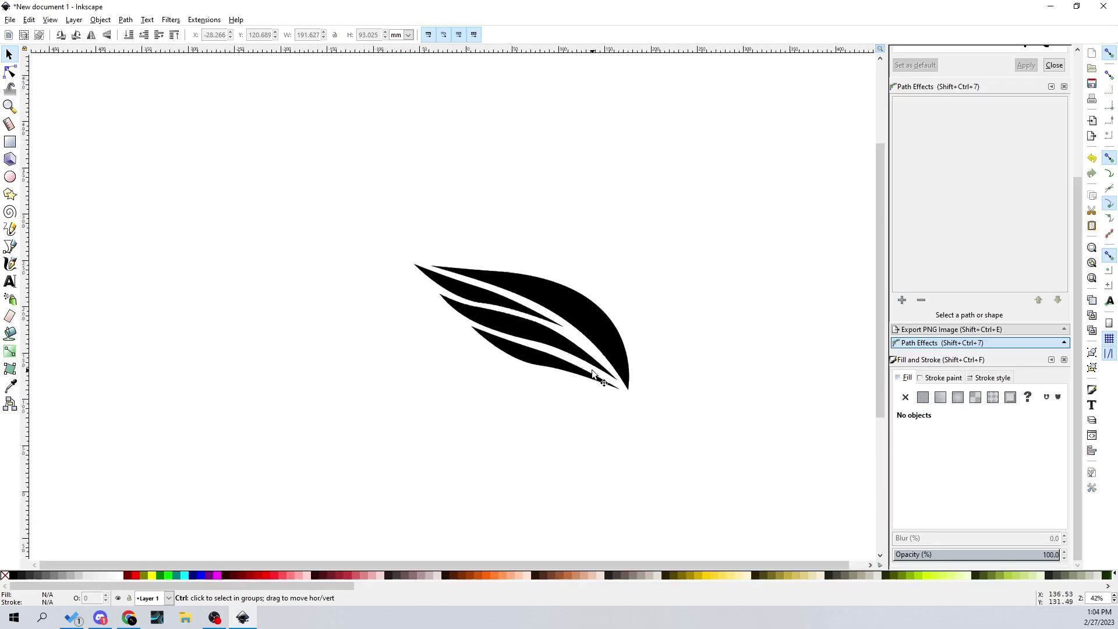
# Draw a closed two-node Bezier path as a diagonal line in the gap between the crescent and the middle leaf.
pyautogui.click(10, 247)
pyautogui.keyDown('ctrl'); pyautogui.scroll(1, 419, 259); pyautogui.keyUp('ctrl')
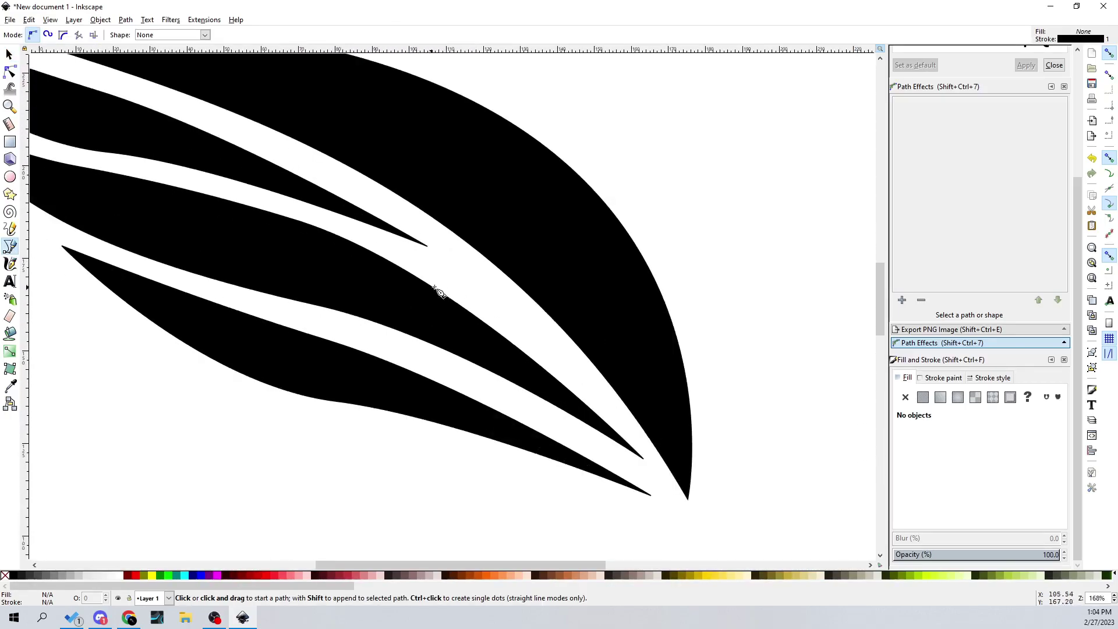
pyautogui.click(442, 263)
pyautogui.click(568, 359)
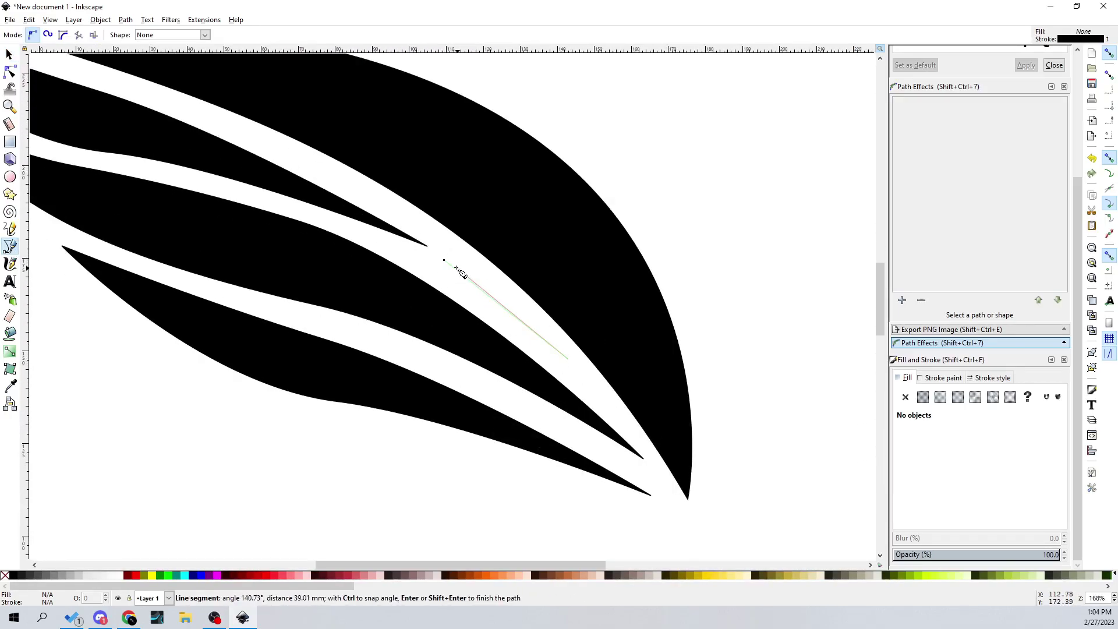
pyautogui.click(444, 261)
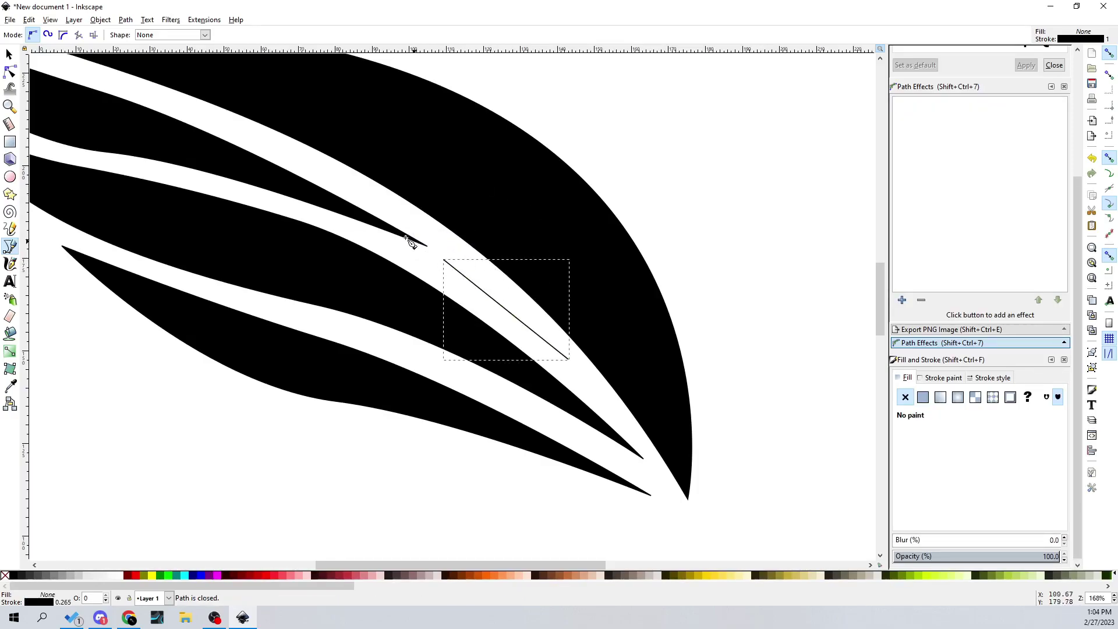
# Bend the line's two segments into a thin leaf, move its lower tip to about X 146 mm, Y 144 mm, and adjust the upper tip's handles.
pyautogui.click(10, 72)
pyautogui.scroll(1, 494, 297)
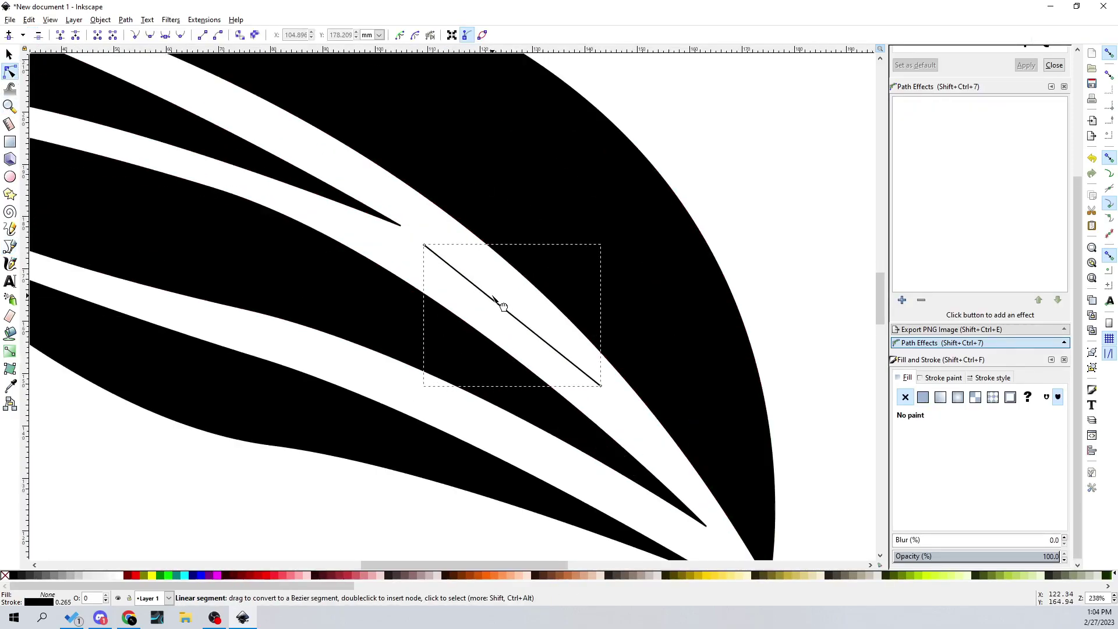
pyautogui.moveTo(508, 313)
pyautogui.mouseDown()
pyautogui.moveTo(497, 325)
pyautogui.moveTo(516, 299)
pyautogui.mouseUp()
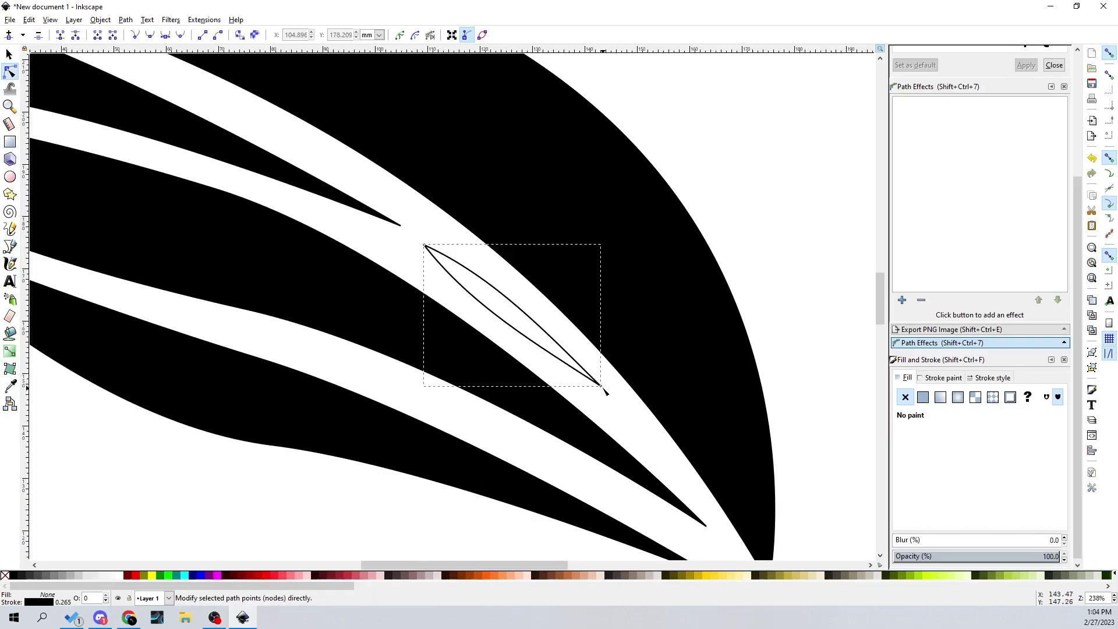
pyautogui.moveTo(602, 386); pyautogui.dragTo(617, 404)
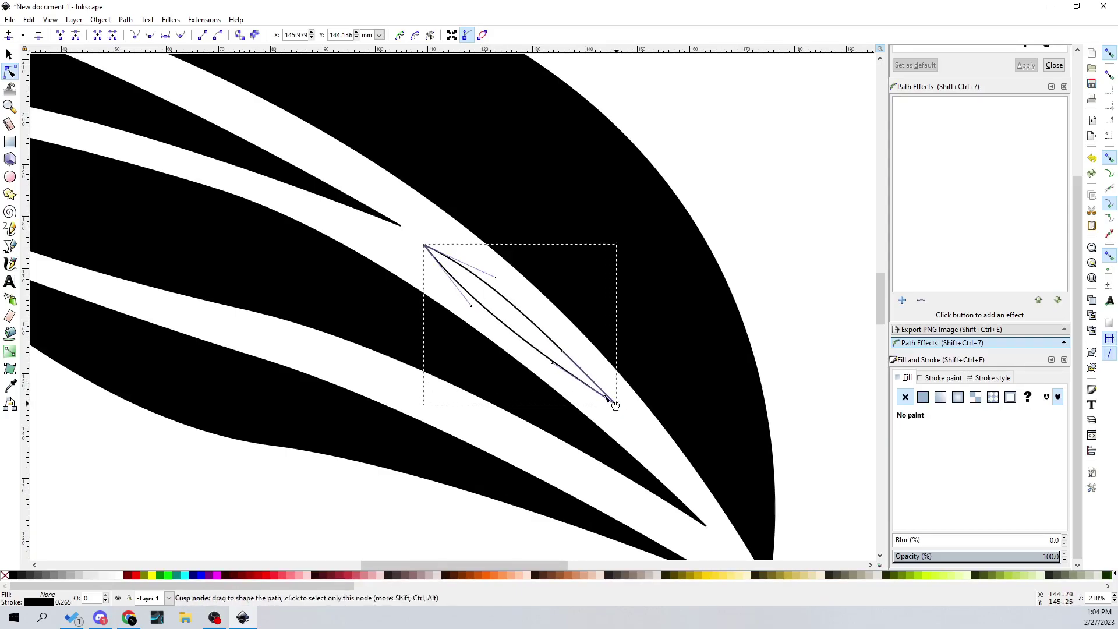
pyautogui.click(425, 246)
pyautogui.moveTo(471, 305); pyautogui.dragTo(490, 276)
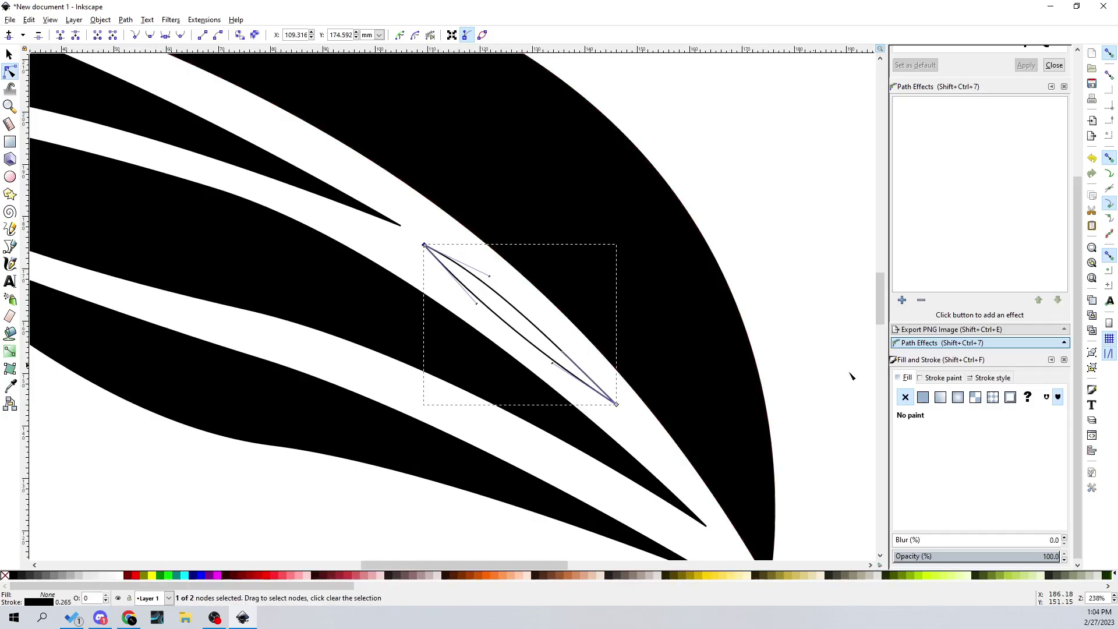
# Fill the small leaf with flat black and deselect it.
pyautogui.click(923, 397)
pyautogui.press('s')
pyautogui.click(244, 456)
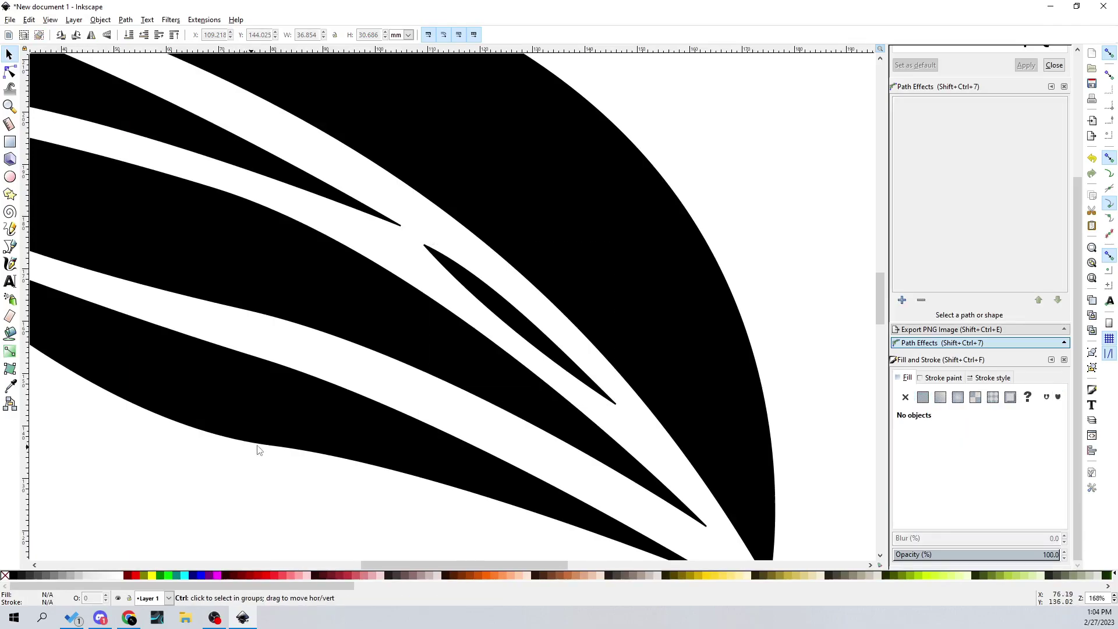
# Lengthen the small leaf, moving its lower tip about 8 mm right and 8 mm down and its upper tip to about X 103 mm, Y 175 mm.
pyautogui.press('5')
pyautogui.scroll(-1, 432, 429)
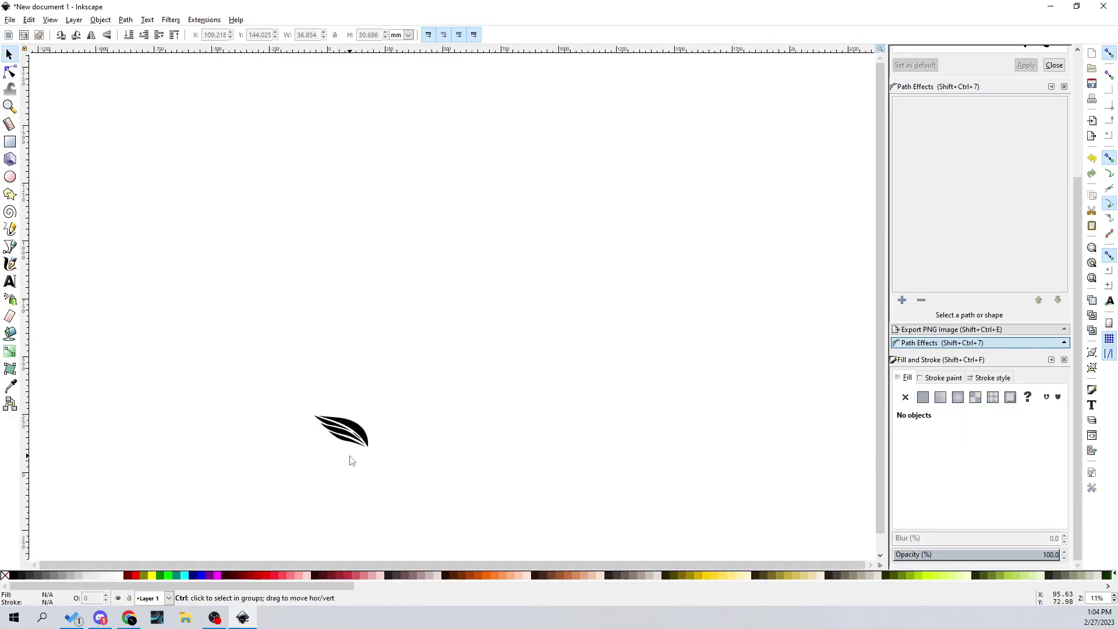
pyautogui.scroll(5, 351, 459)
pyautogui.scroll(1, 408, 294)
pyautogui.scroll(-3, 400, 291)
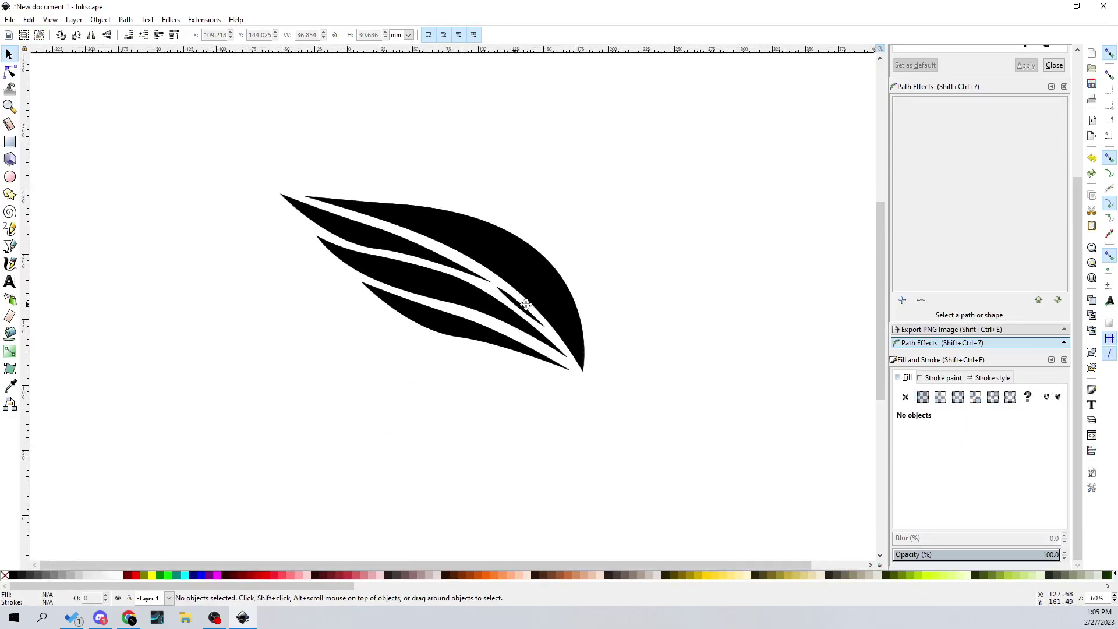
pyautogui.scroll(4, 561, 321)
pyautogui.keyDown('ctrl'); pyautogui.click(495, 302); pyautogui.keyUp('ctrl')
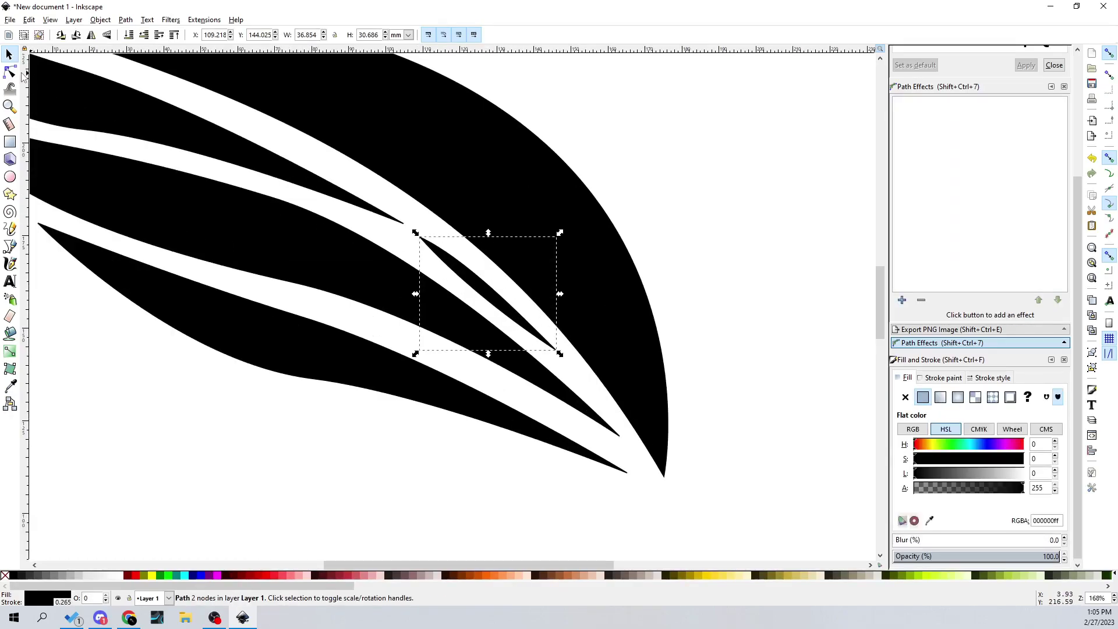
pyautogui.press('n')
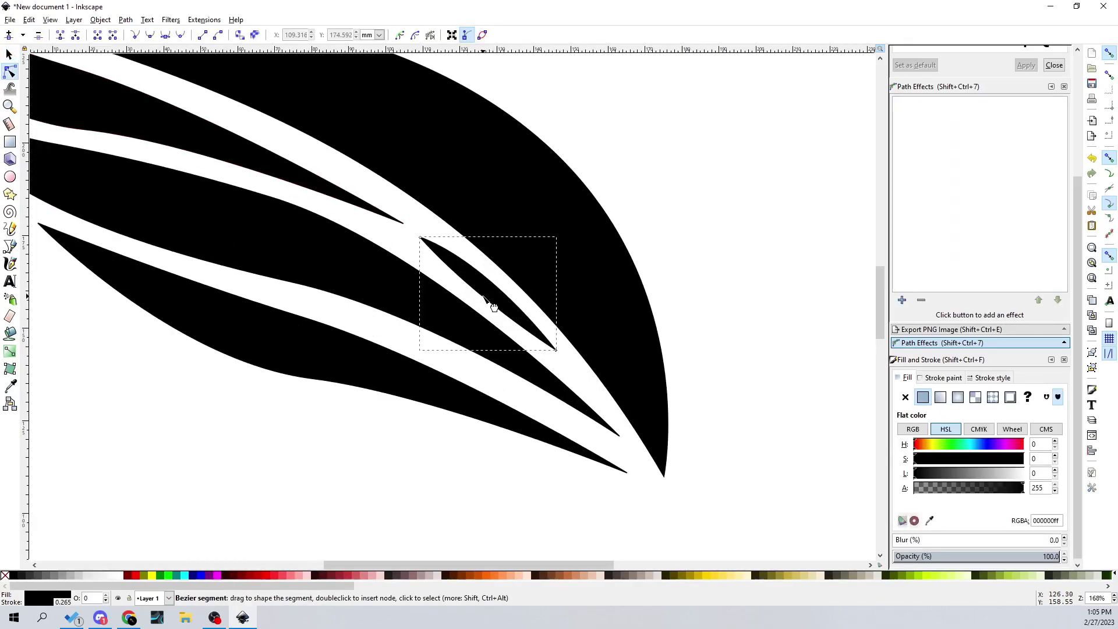
pyautogui.moveTo(556, 350); pyautogui.dragTo(585, 379)
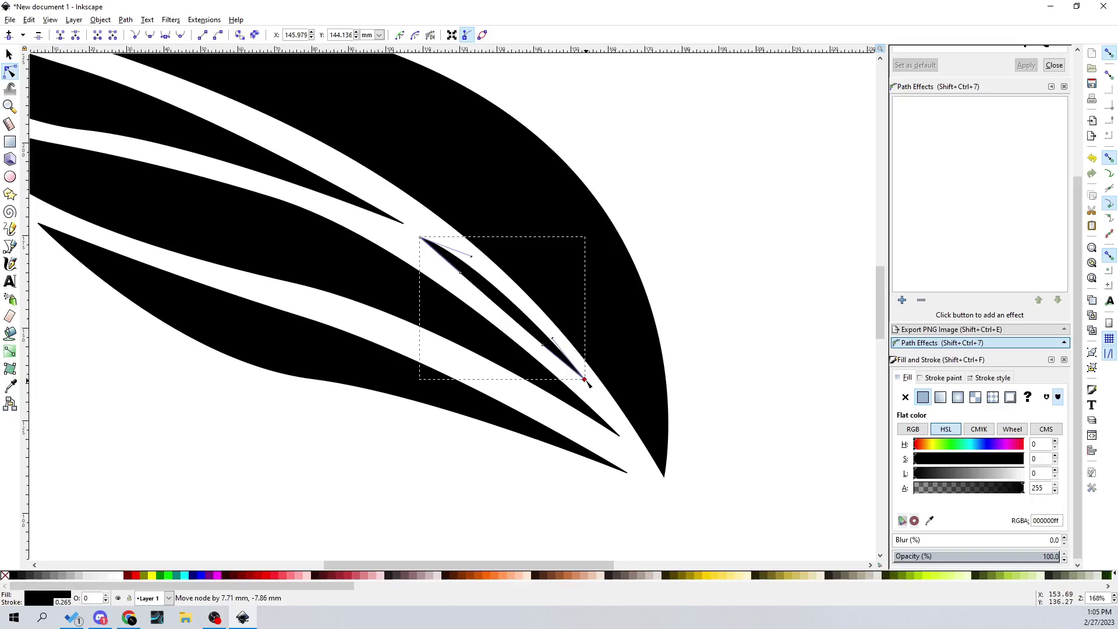
pyautogui.moveTo(422, 239); pyautogui.dragTo(391, 233)
# Extend the upper leaf's right tip further toward the crescent and move the small leaf's upper tip about 2 mm left and 1 mm up.
pyautogui.click(406, 227)
pyautogui.click(399, 237)
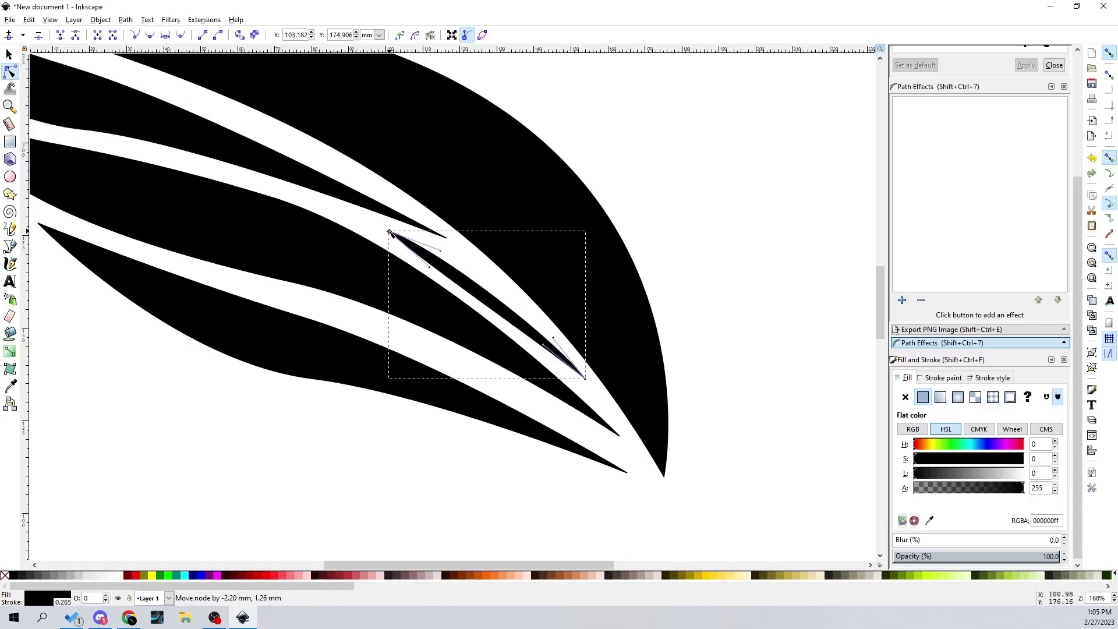
pyautogui.press('Escape')
# Add a middle node on each long edge of the small leaf and bulge the upper edge toward the crescent.
pyautogui.scroll(3, 594, 358)
pyautogui.hscroll(-7, 594, 358)
pyautogui.click(632, 357)
pyautogui.click(626, 353)
pyautogui.moveTo(627, 352); pyautogui.dragTo(639, 346)
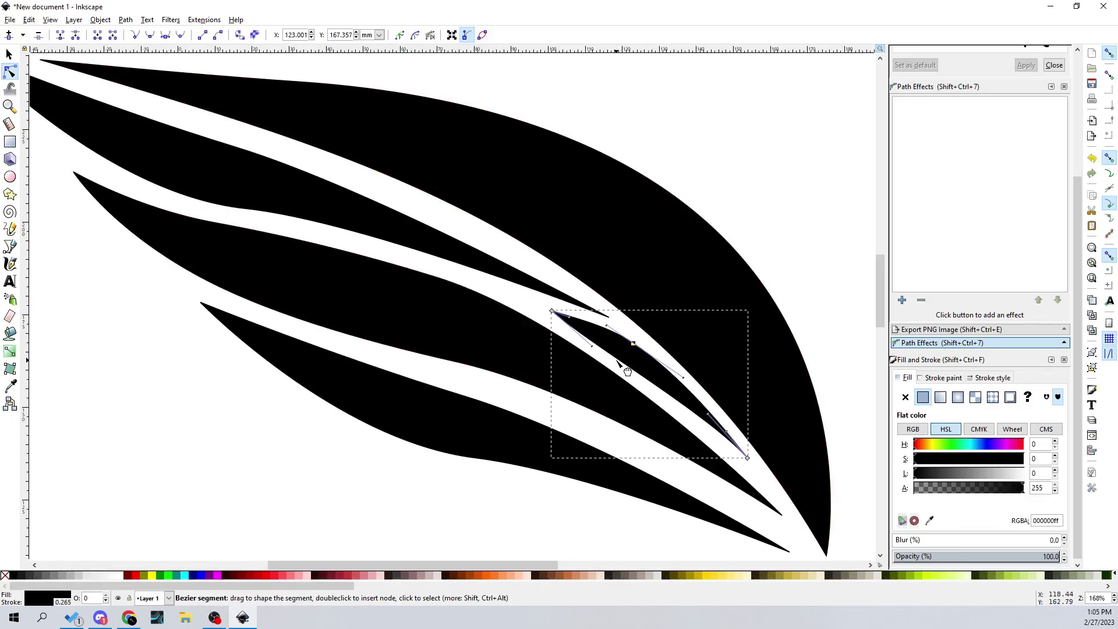
pyautogui.doubleClick(621, 359)
pyautogui.moveTo(635, 345); pyautogui.dragTo(637, 341)
# Move the small leaf's upper tip to about X 98 mm, Y 177 mm and its lower tip to about X 154 mm, Y 134 mm.
pyautogui.moveTo(551, 312); pyautogui.dragTo(541, 307)
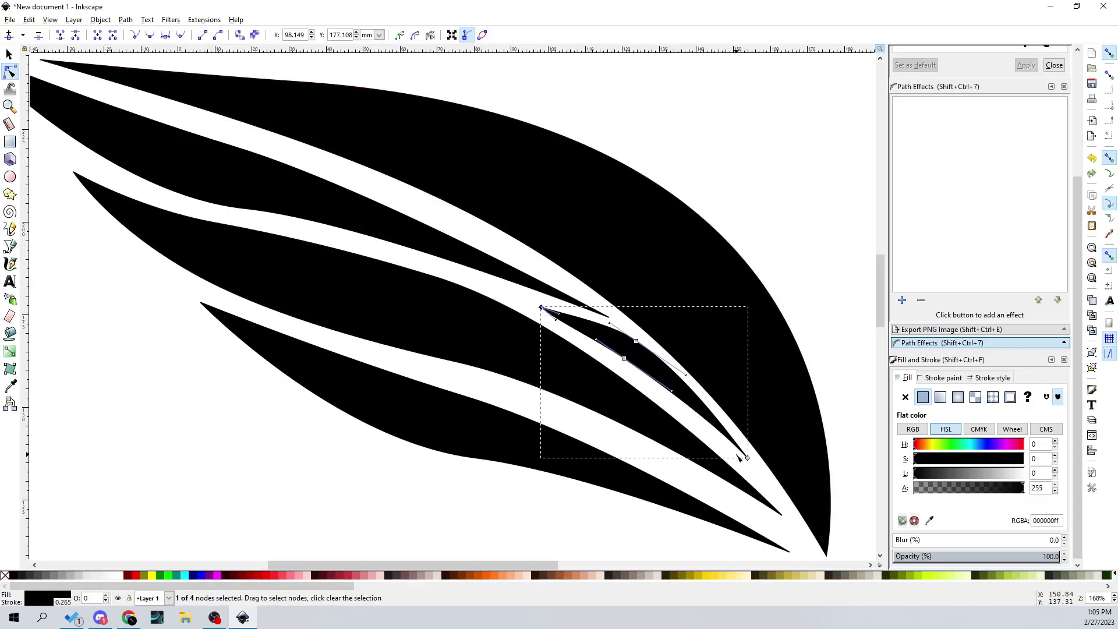
pyautogui.moveTo(748, 459); pyautogui.dragTo(750, 466)
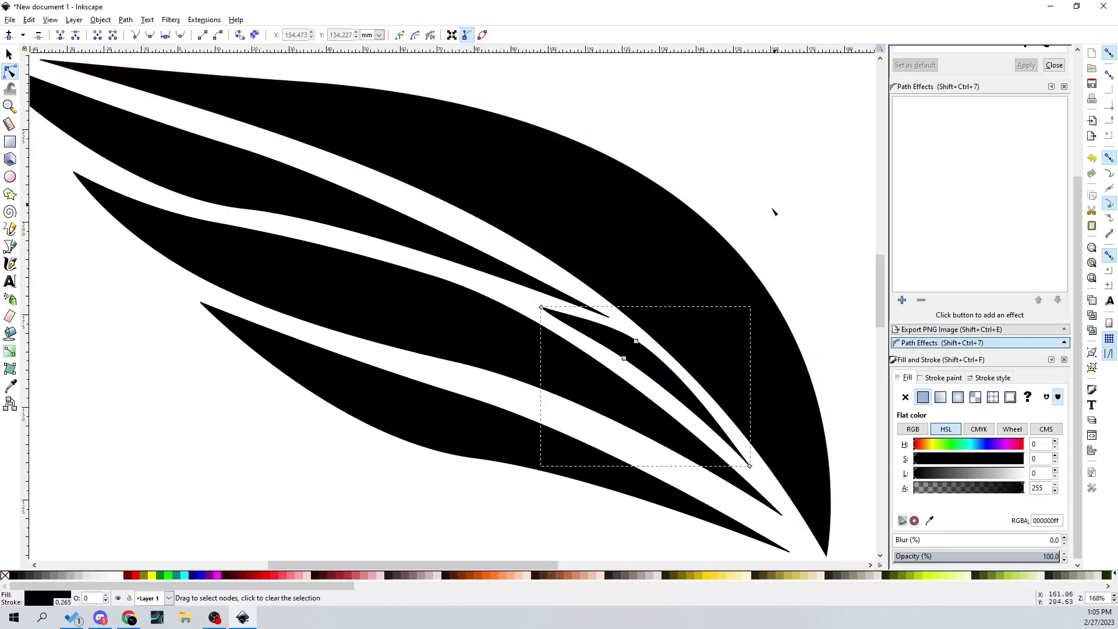
pyautogui.press('s')
pyautogui.click(142, 350)
# Shift the whole small leaf about 1 mm right and 2 mm down to even out the surrounding gaps.
pyautogui.keyDown('ctrl'); pyautogui.scroll(-6, 584, 326); pyautogui.keyUp('ctrl')
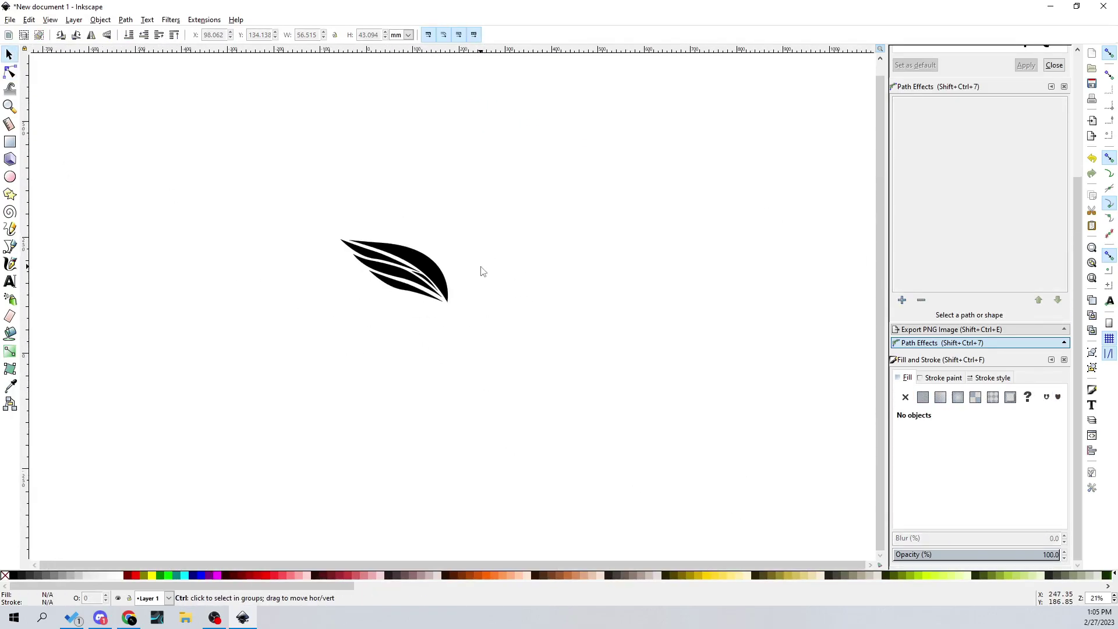
pyautogui.keyDown('ctrl'); pyautogui.scroll(-1, 483, 271); pyautogui.keyUp('ctrl')
pyautogui.keyDown('ctrl'); pyautogui.scroll(7, 408, 274); pyautogui.keyUp('ctrl')
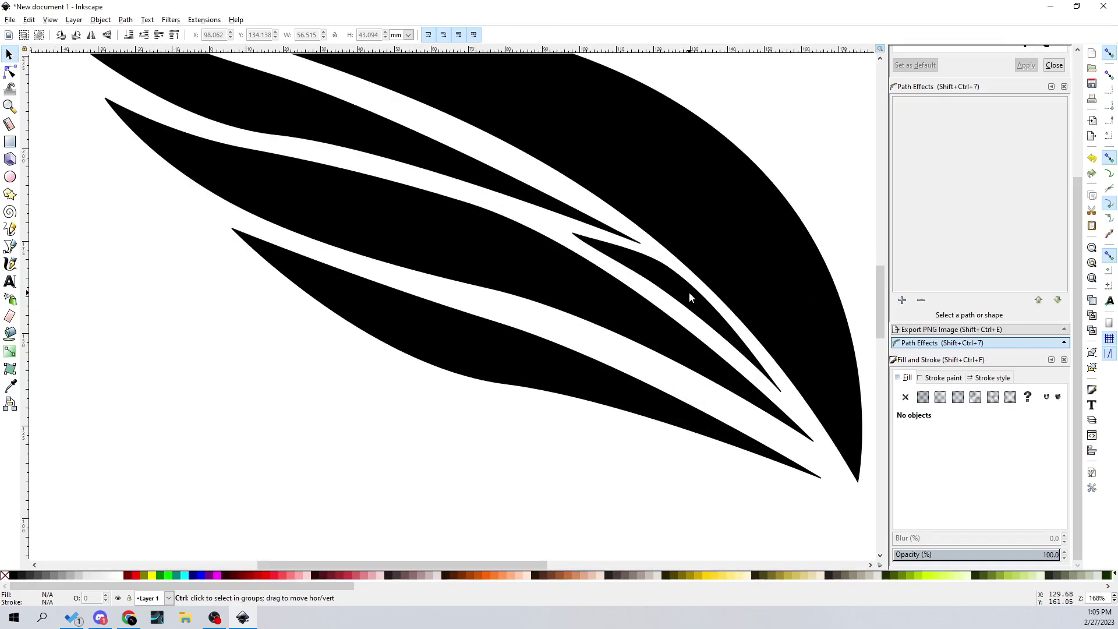
pyautogui.click(690, 294)
pyautogui.click(597, 308)
pyautogui.doubleClick(597, 306)
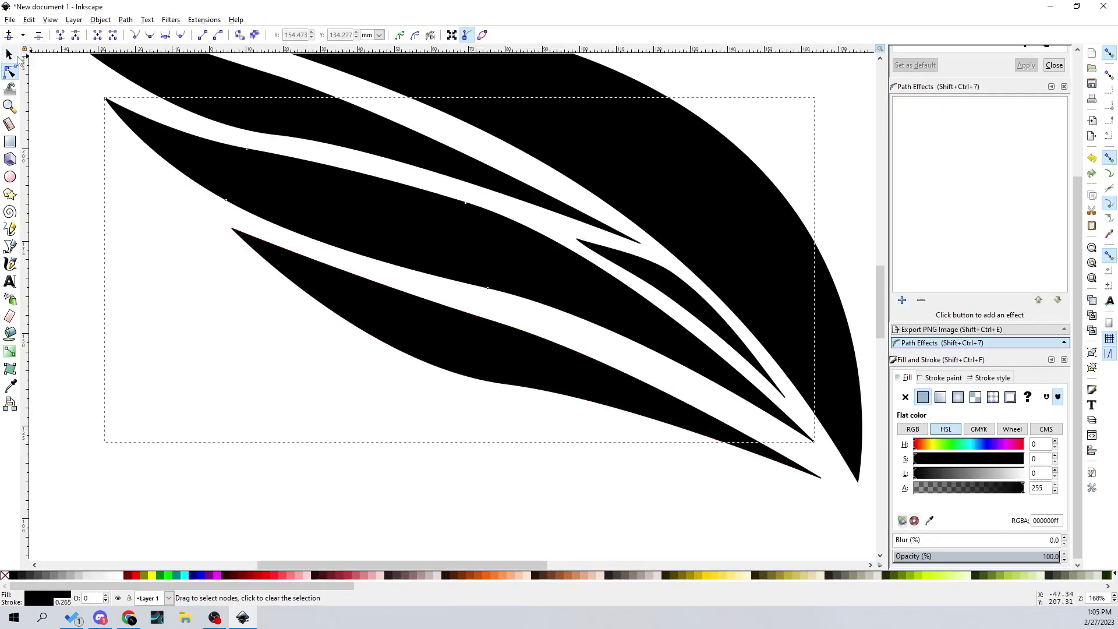
pyautogui.press('s')
pyautogui.moveTo(618, 302); pyautogui.dragTo(614, 305)
pyautogui.click(575, 382)
pyautogui.scroll(3, 572, 274)
pyautogui.click(637, 322)
pyautogui.moveTo(637, 322); pyautogui.dragTo(637, 325)
pyautogui.press('Escape')
# Select all five pieces of the wing and combine them into a clip group.
pyautogui.scroll(-4, 516, 406)
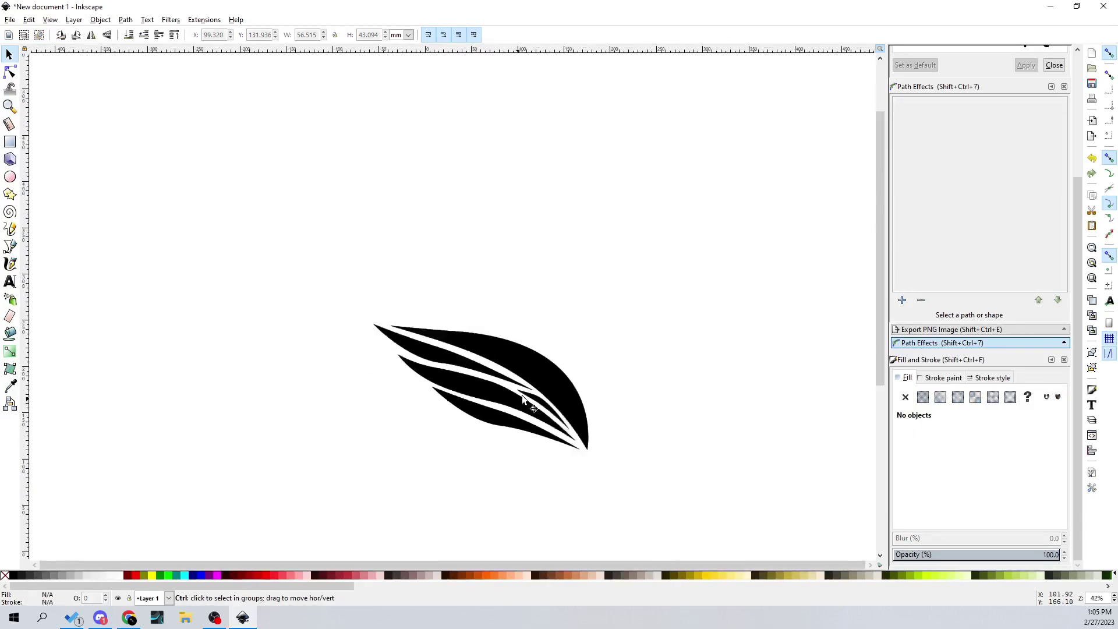
pyautogui.scroll(-3, 529, 302)
pyautogui.scroll(4, 457, 318)
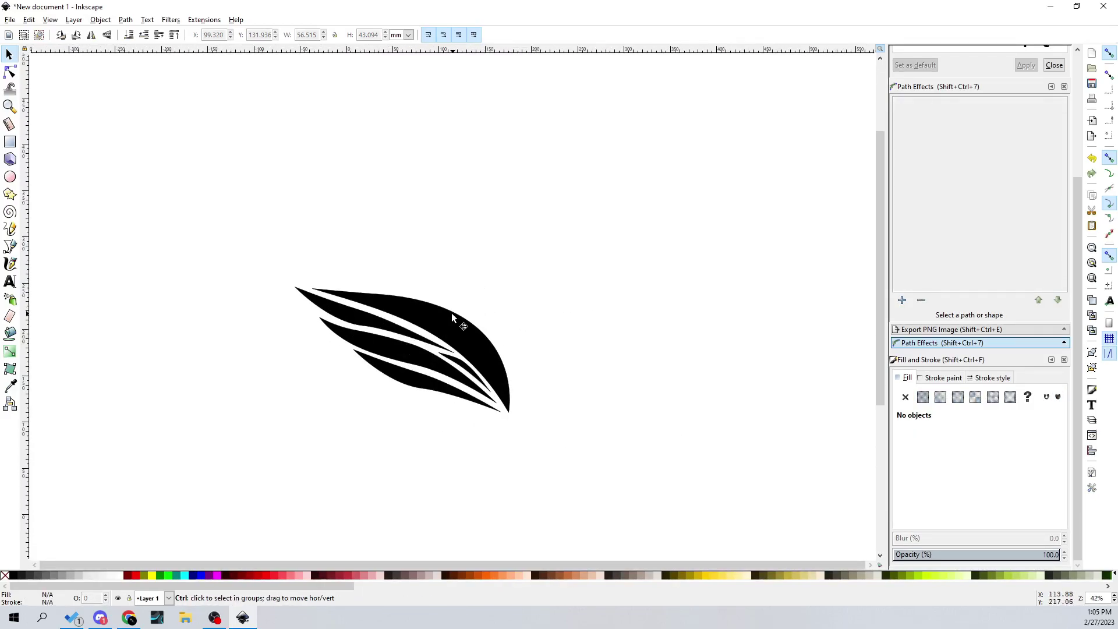
pyautogui.scroll(1, 495, 415)
pyautogui.scroll(-4, 496, 396)
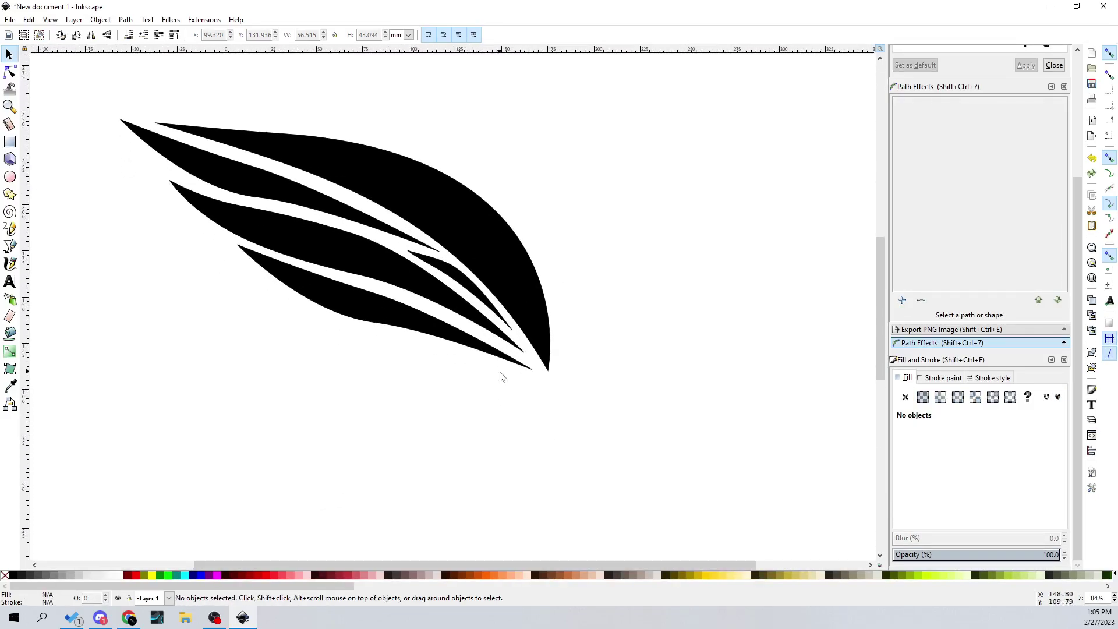
pyautogui.scroll(2, 524, 349)
pyautogui.moveTo(650, 450); pyautogui.dragTo(88, 87)
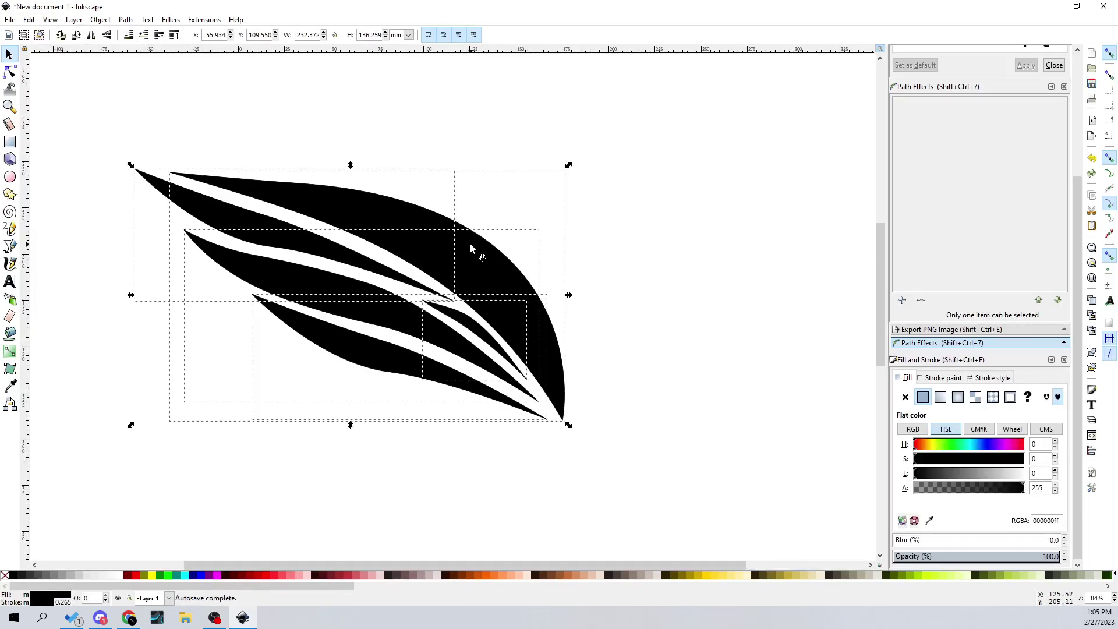
pyautogui.moveTo(747, 477); pyautogui.dragTo(139, 137)
pyautogui.rightClick(378, 230)
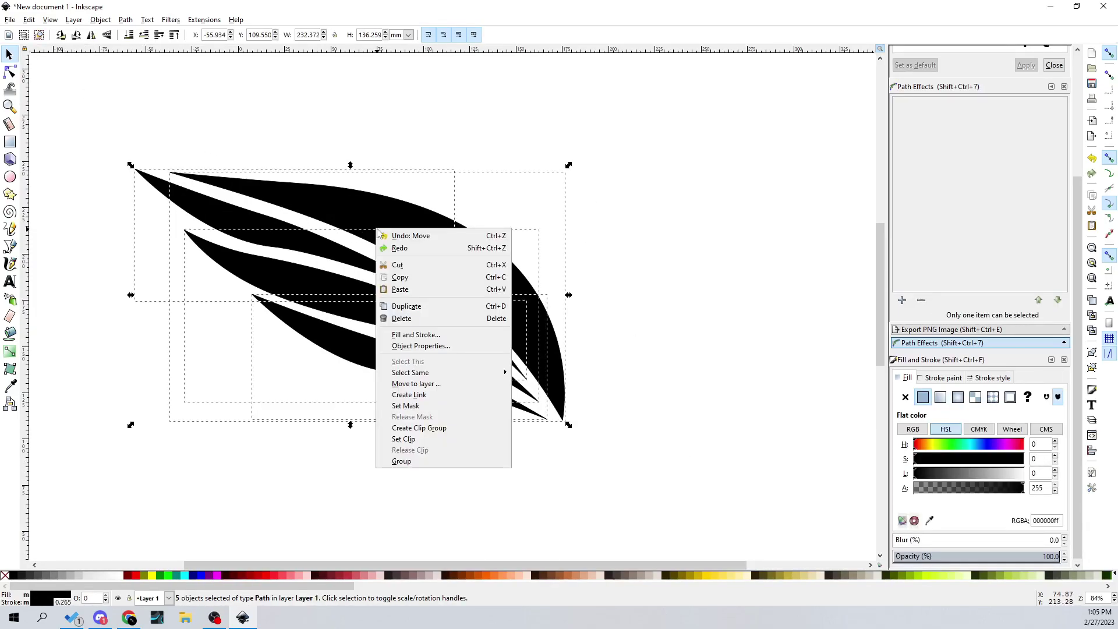
pyautogui.click(434, 429)
# Duplicate the wing, flip the copy horizontally and place it beside the original with a gap of about 29 mm.
pyautogui.rightClick(488, 288)
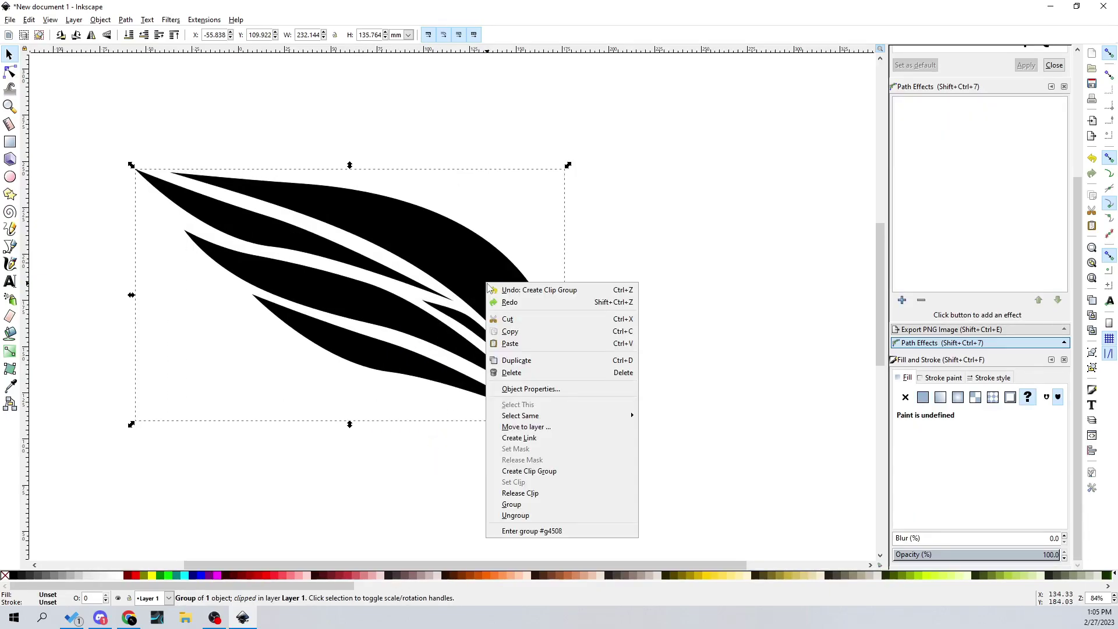
pyautogui.click(537, 362)
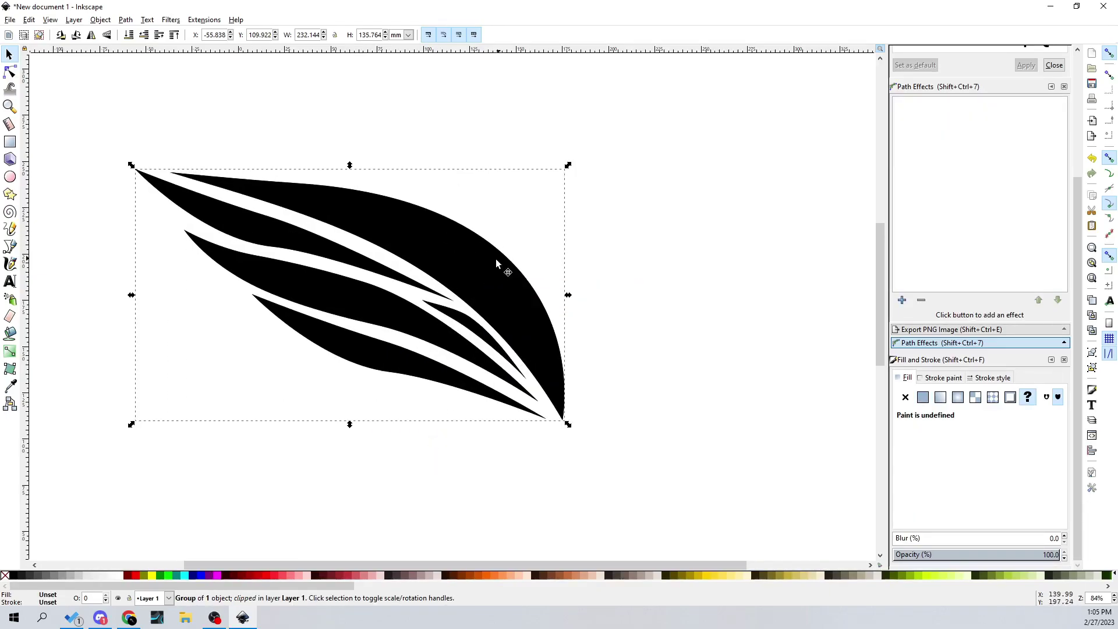
pyautogui.click(92, 35)
pyautogui.moveTo(242, 387); pyautogui.dragTo(726, 365)
pyautogui.hscroll(5, 725, 364)
pyautogui.scroll(-2, 594, 368)
pyautogui.scroll(2, 619, 379)
pyautogui.click(579, 474)
pyautogui.scroll(-6, 622, 441)
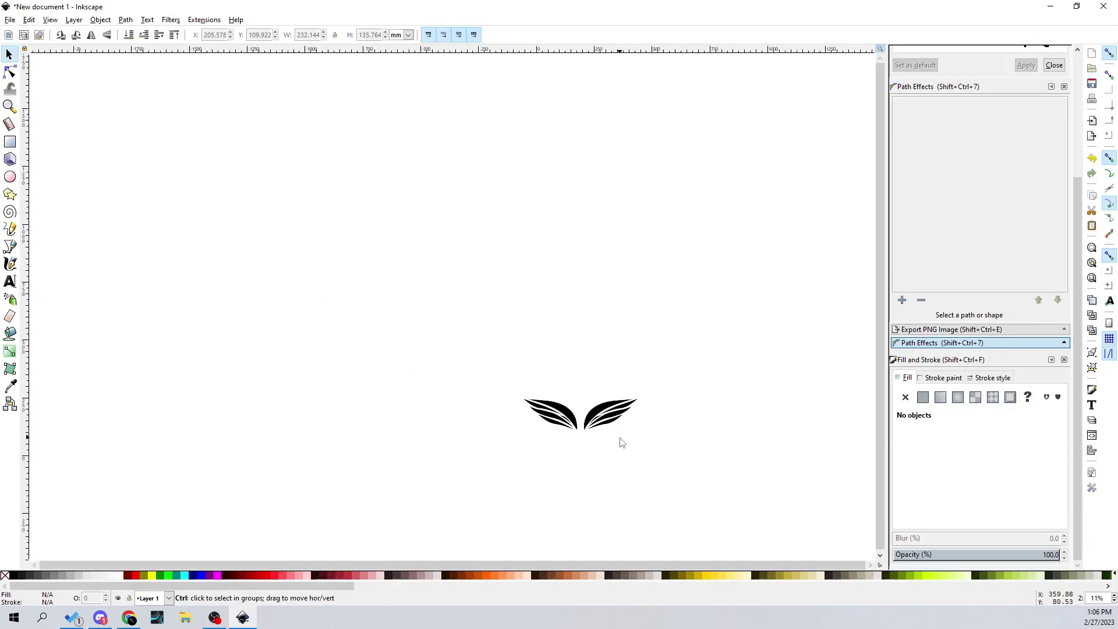
pyautogui.scroll(5, 583, 402)
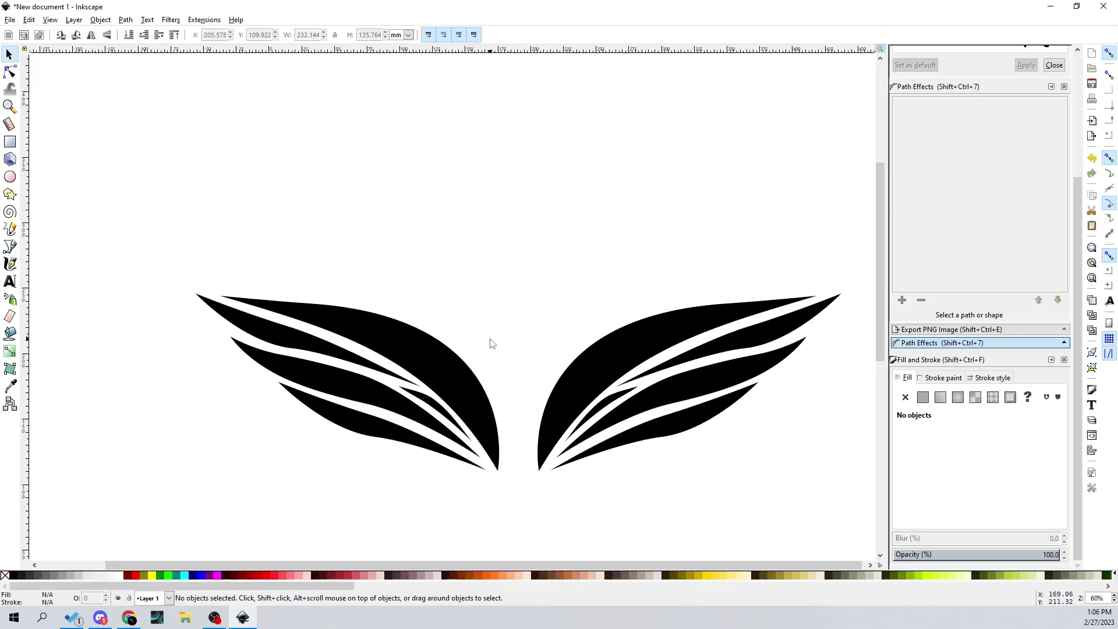
# Draw a flat ellipse about 135 mm wide and 31 mm high above the gap between the wings.
pyautogui.click(10, 177)
pyautogui.hscroll(2, 490, 272)
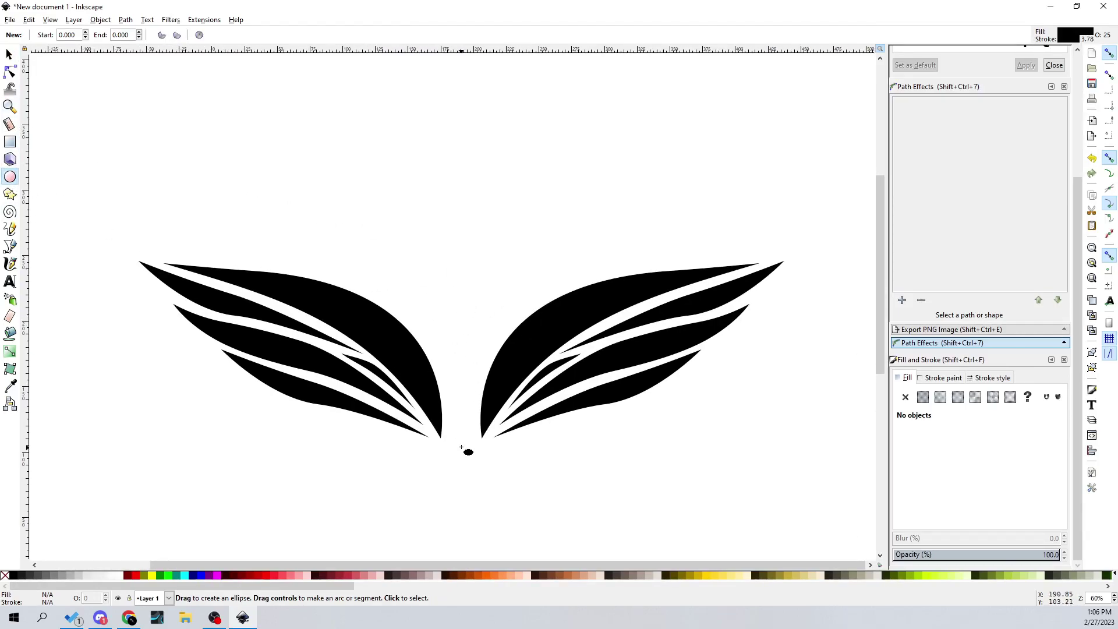
pyautogui.keyDown('ctrl'); pyautogui.scroll(1, 461, 448); pyautogui.keyUp('ctrl')
pyautogui.scroll(1, 447, 258)
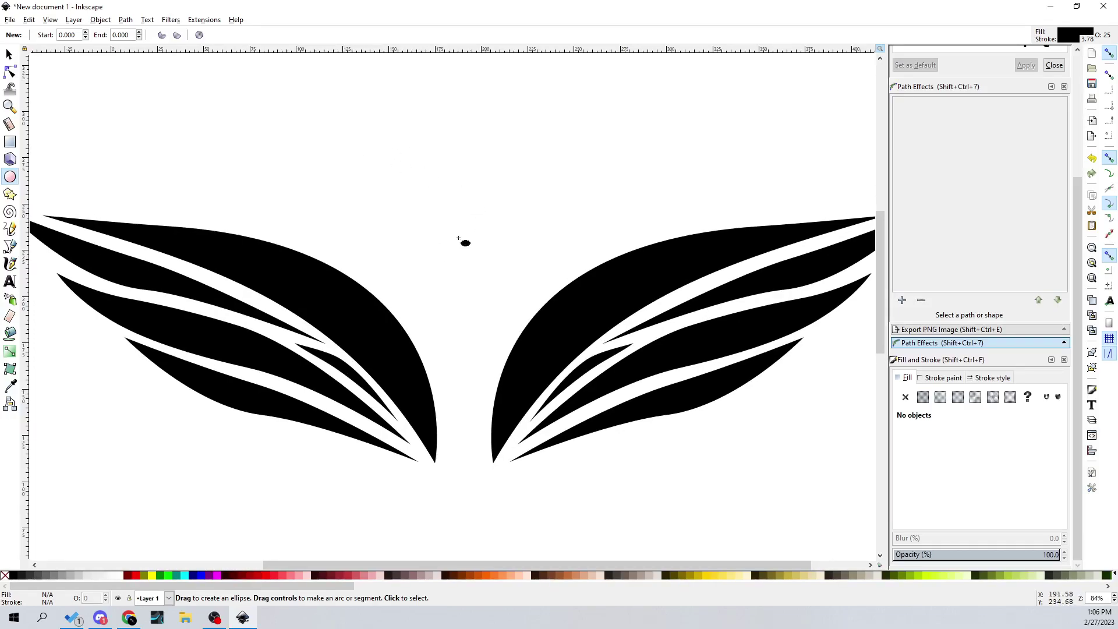
pyautogui.moveTo(335, 177); pyautogui.dragTo(585, 234)
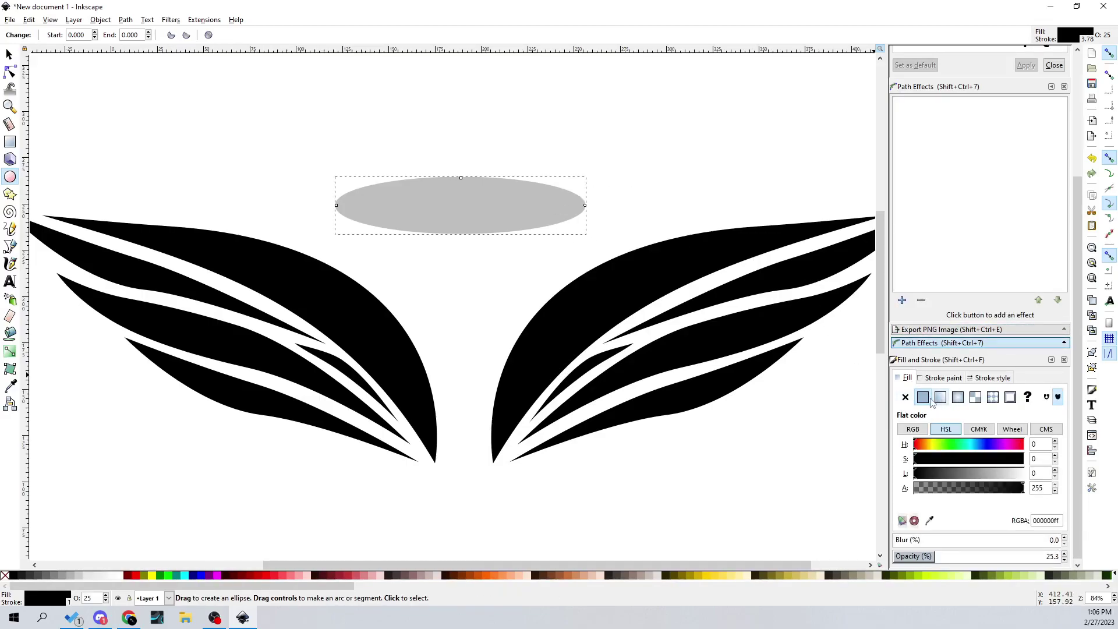
# Set the ellipse's opacity to 100%.
pyautogui.click(10, 55)
pyautogui.click(586, 201)
pyautogui.click(507, 204)
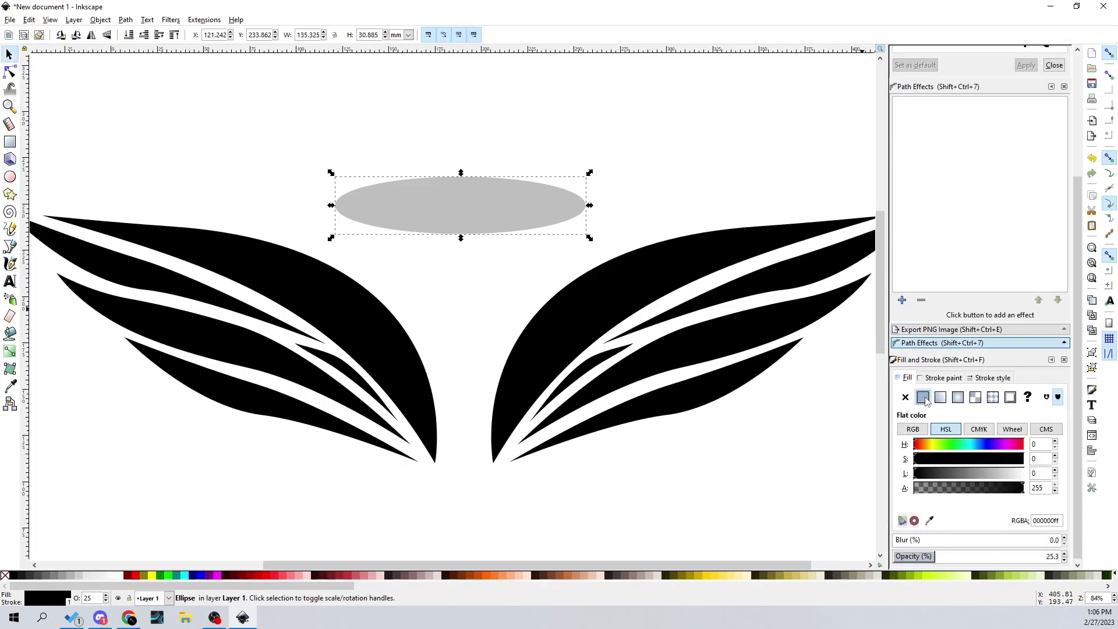
pyautogui.moveTo(934, 556); pyautogui.dragTo(1065, 556)
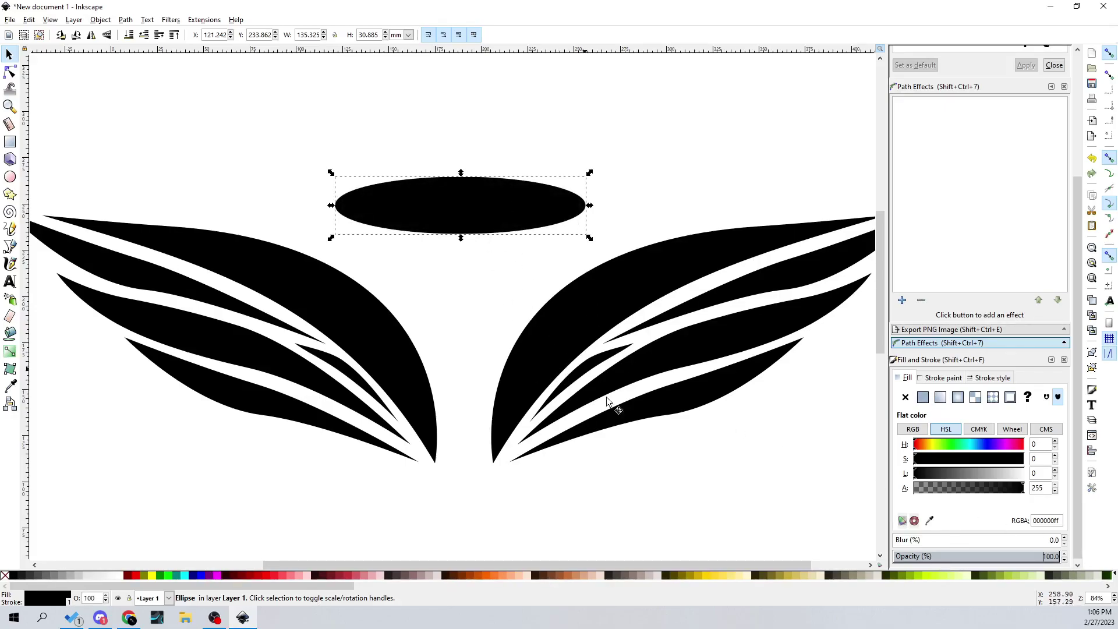
# Select both wings and the ellipse and open the Align and Distribute options.
pyautogui.scroll(3, 827, 518)
pyautogui.scroll(-4, 463, 257)
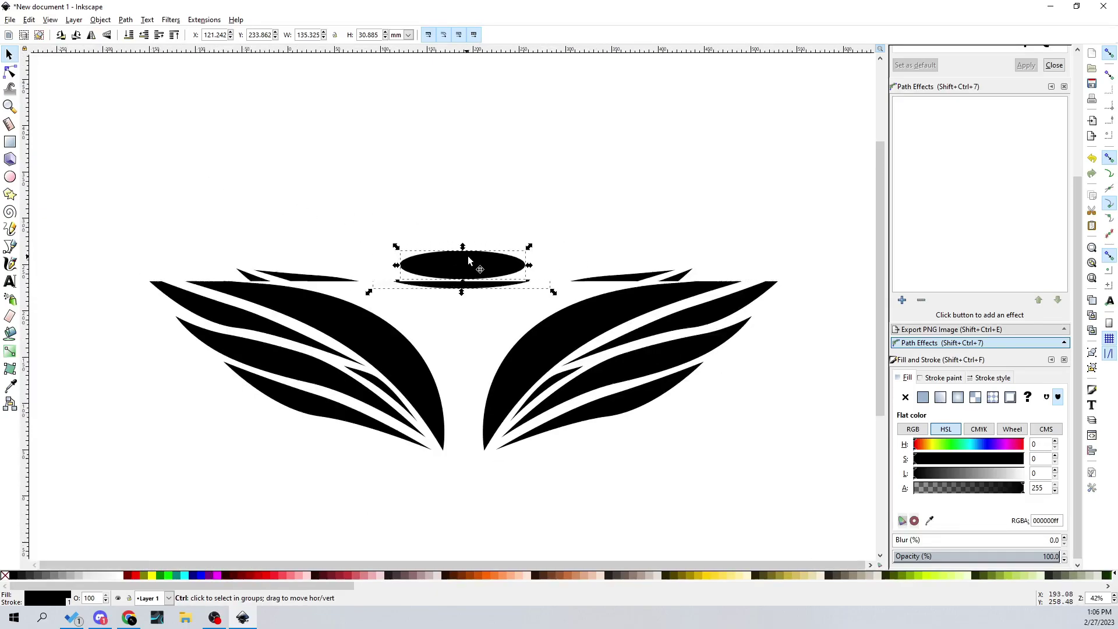
pyautogui.moveTo(220, 166); pyautogui.dragTo(847, 399)
pyautogui.scroll(1, 488, 273)
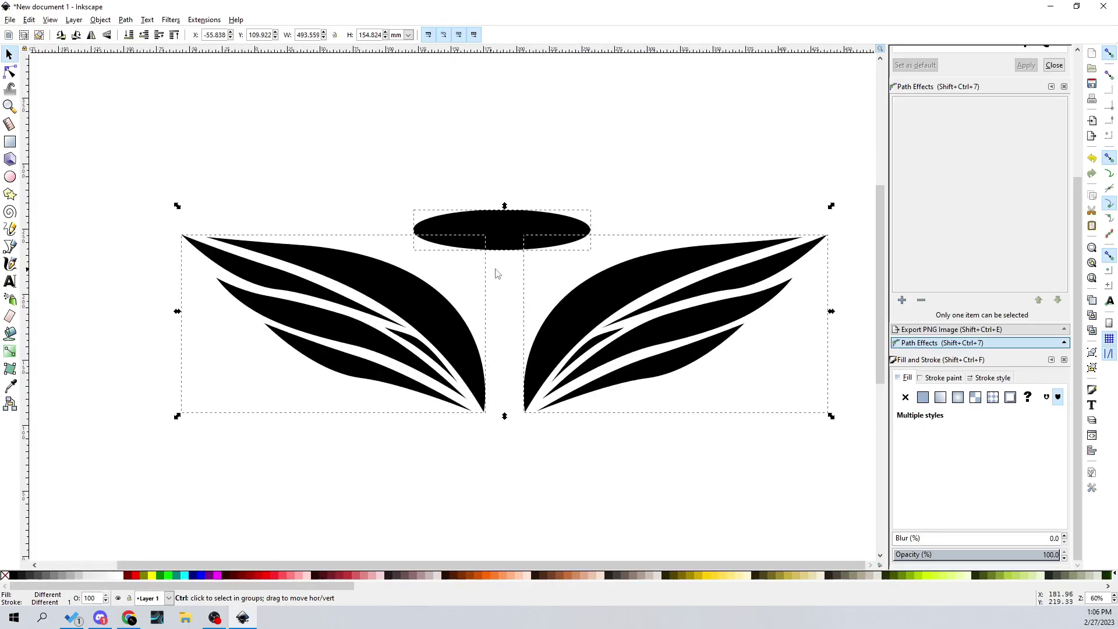
pyautogui.hotkey('ctrl', 'shift', 't')
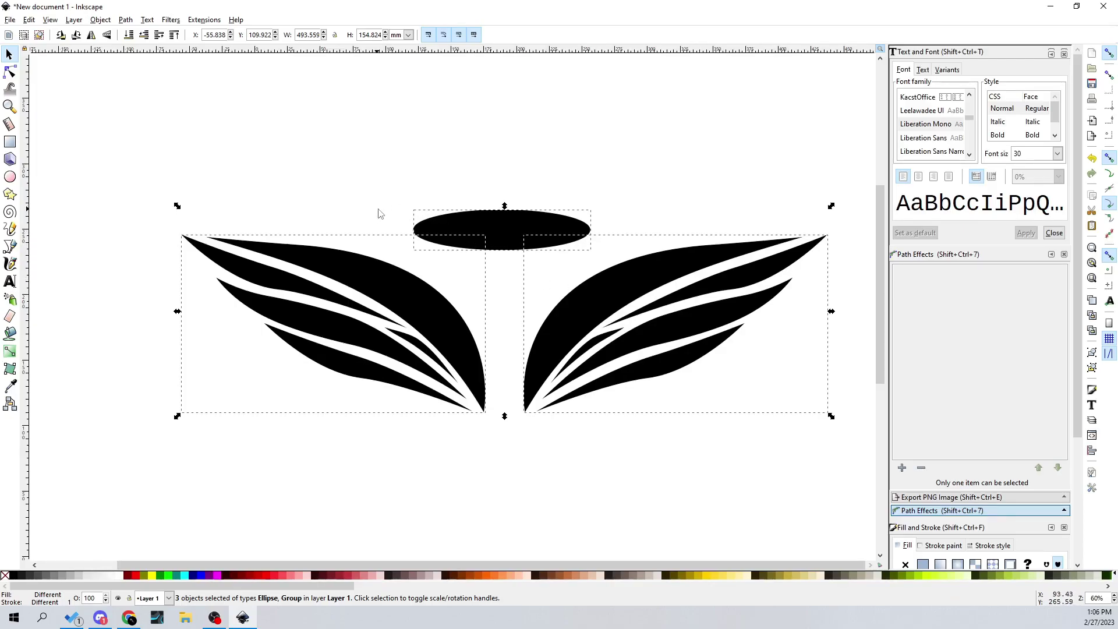
pyautogui.scroll(-3, 991, 264)
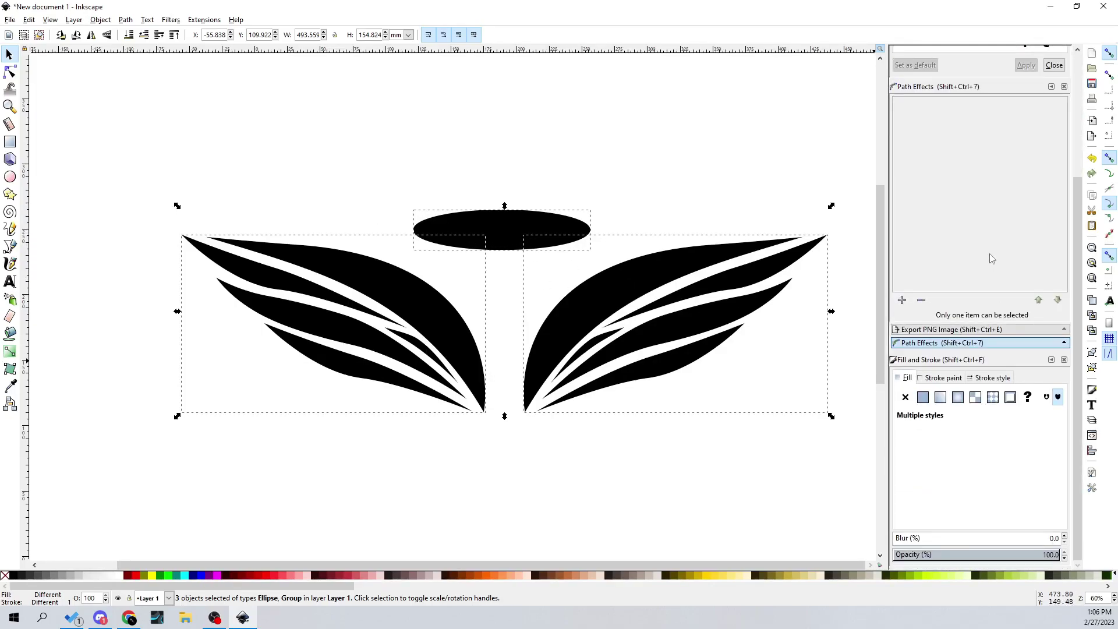
pyautogui.scroll(3, 991, 253)
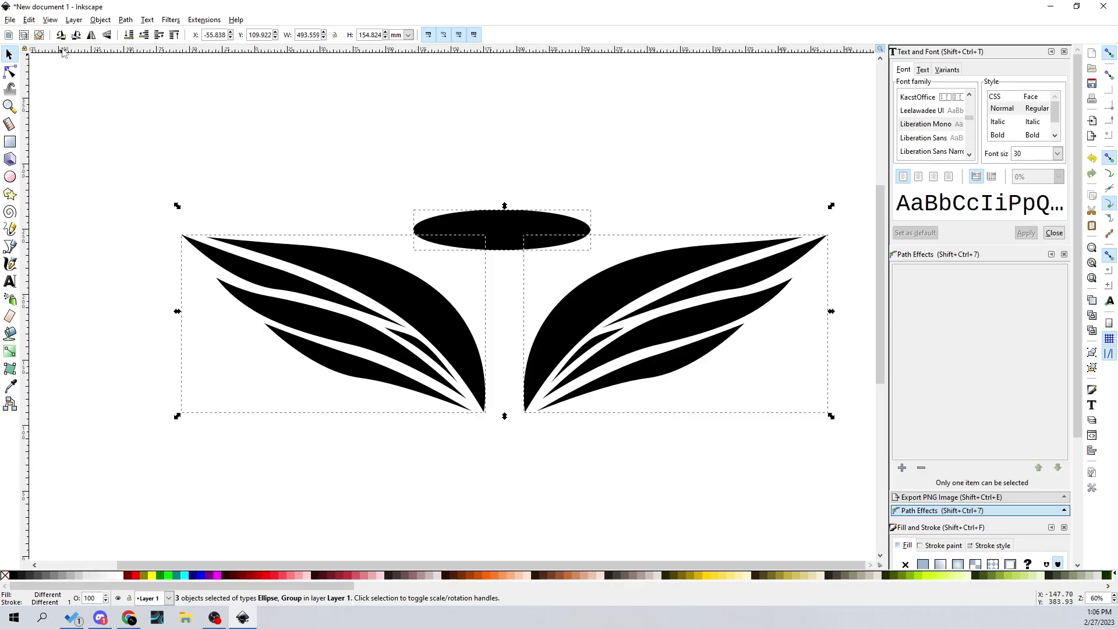
pyautogui.click(102, 21)
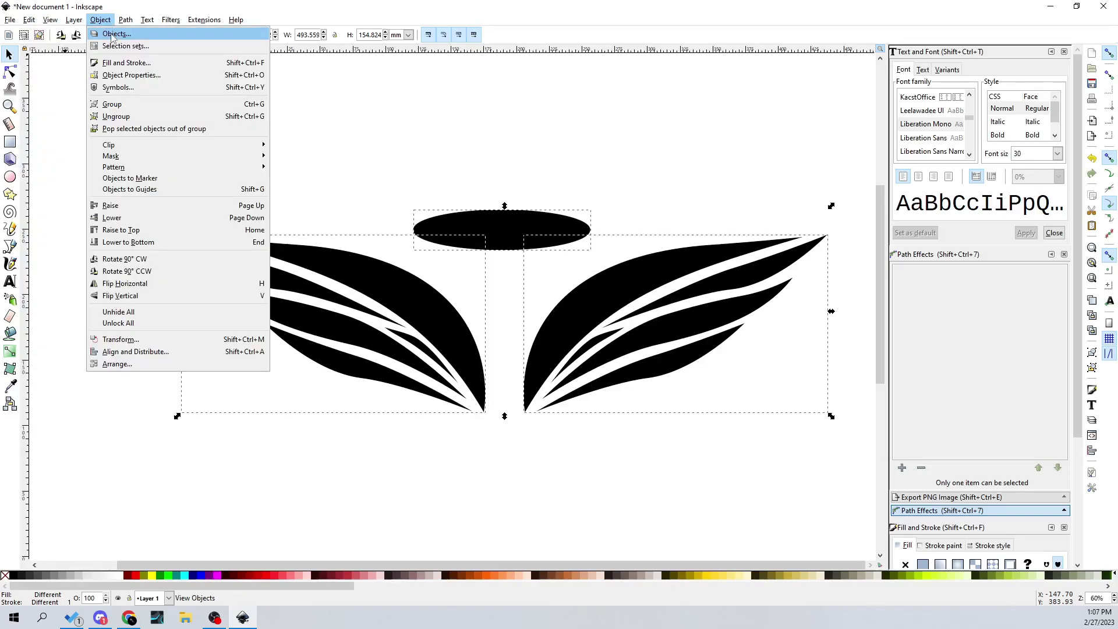
pyautogui.click(116, 34)
pyautogui.click(1064, 52)
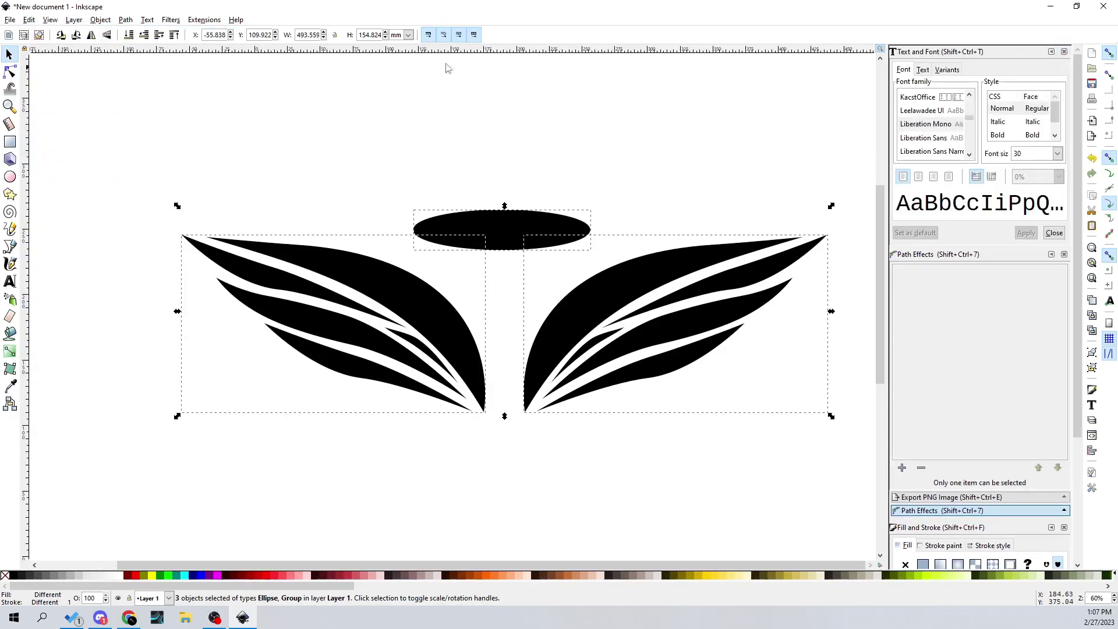
pyautogui.click(125, 20)
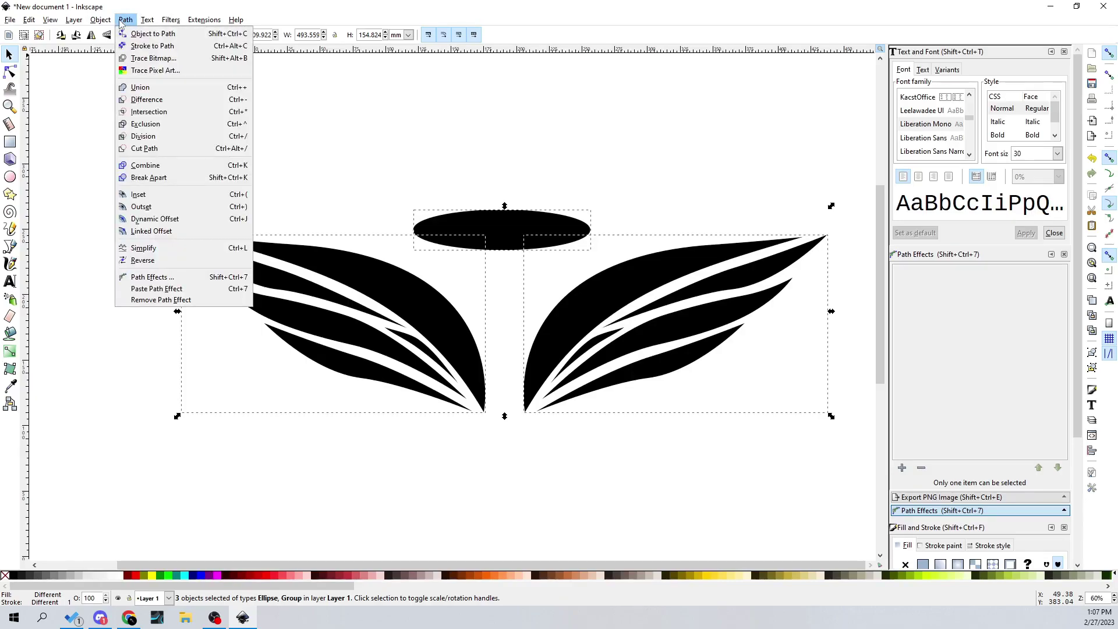
pyautogui.moveTo(99, 21)
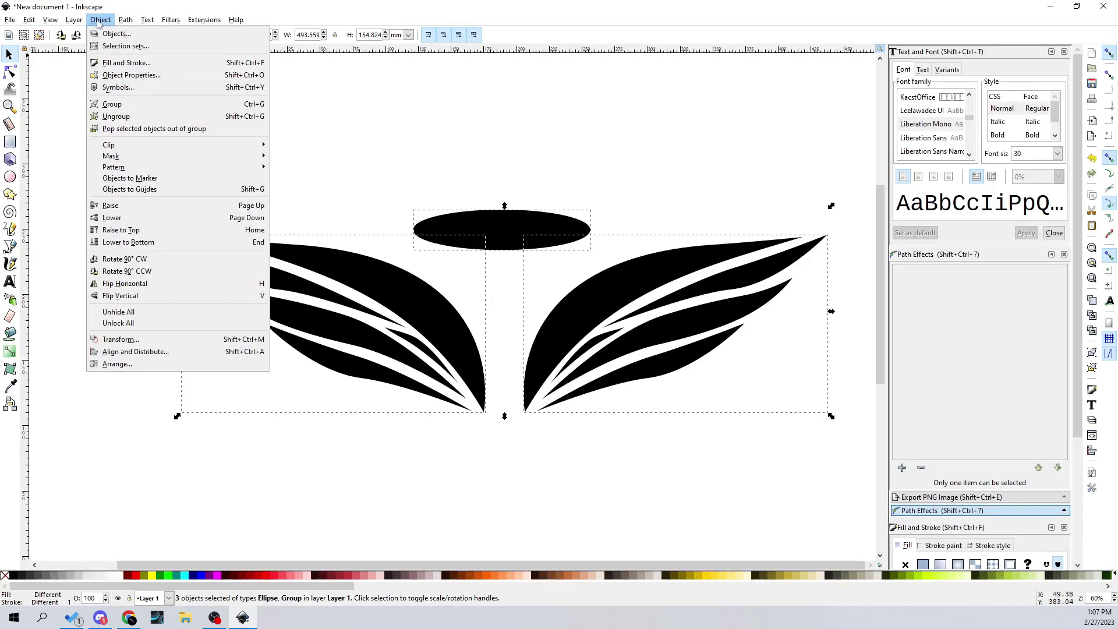
pyautogui.click(136, 352)
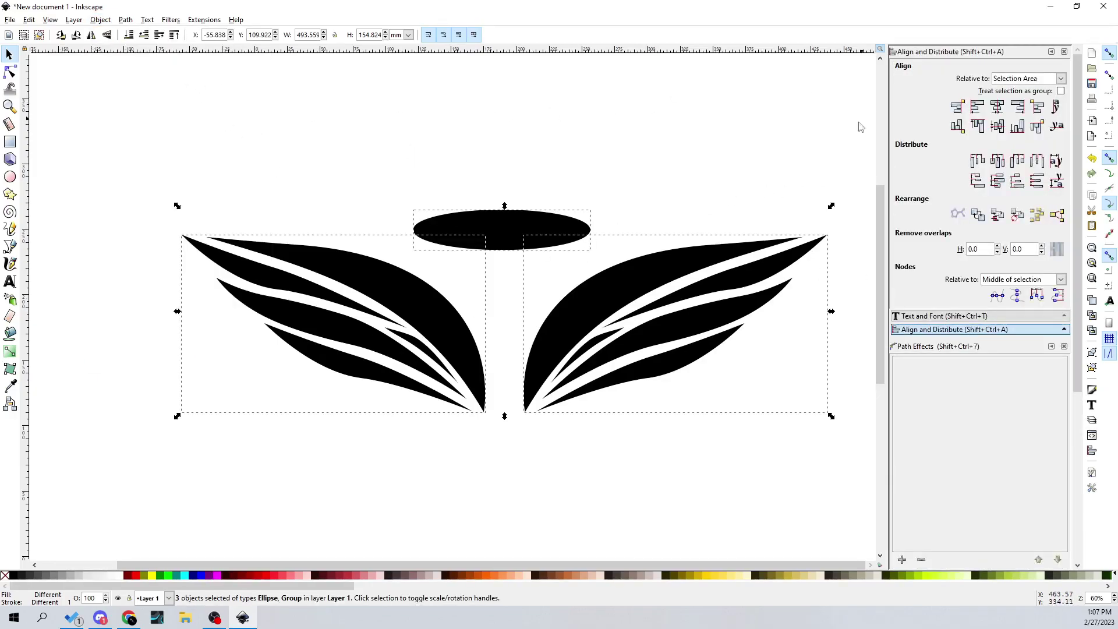
# Try to center the ellipse and both separate wings on a common vertical axis, and undo the alignment.
pyautogui.click(29, 20)
pyautogui.click(902, 170)
pyautogui.moveTo(890, 174); pyautogui.dragTo(870, 172)
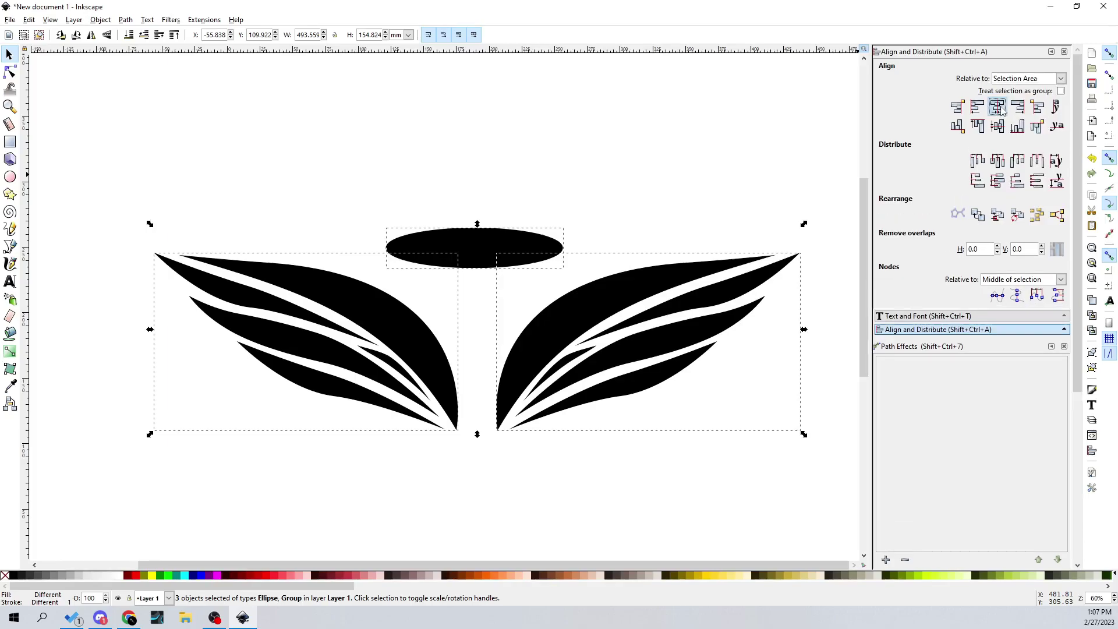
pyautogui.click(998, 104)
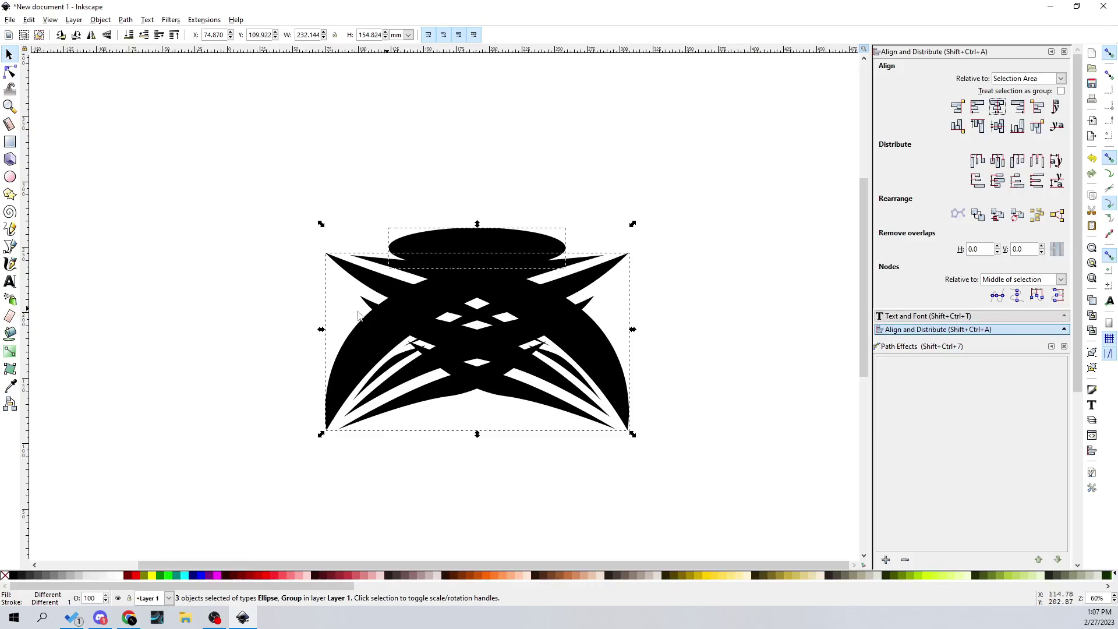
pyautogui.hotkey('ctrl', 'z')
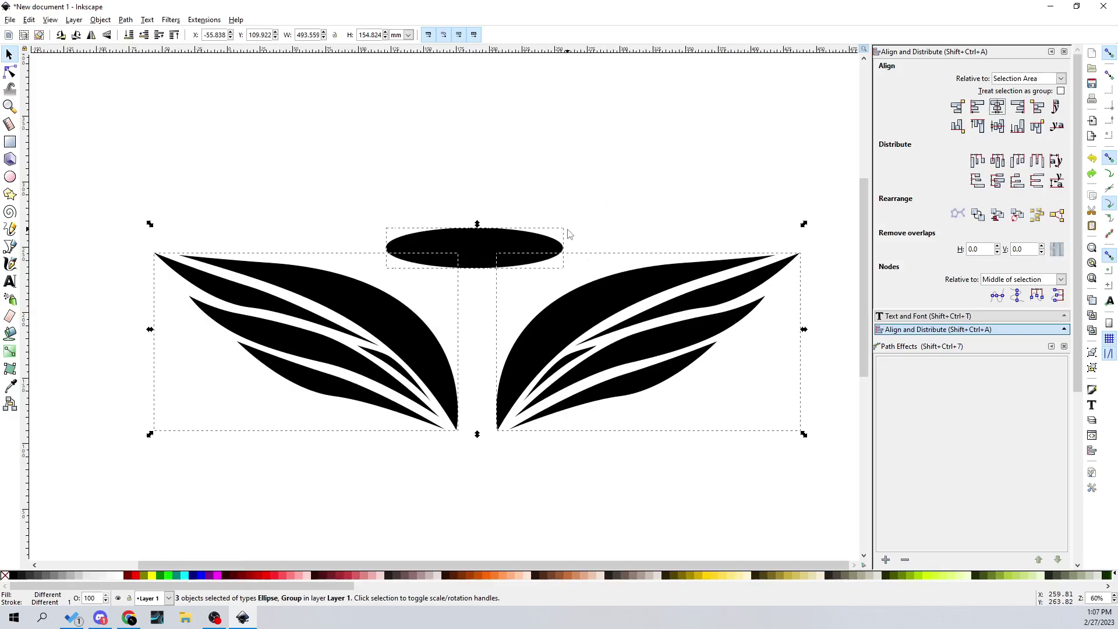
# Group the two wings without the ellipse and shift the group about 8 mm left and 9 mm down.
pyautogui.moveTo(807, 470)
pyautogui.mouseDown()
pyautogui.moveTo(295, 382)
pyautogui.moveTo(132, 221)
pyautogui.mouseUp()
pyautogui.click(481, 242)
pyautogui.keyDown('shift'); pyautogui.moveTo(816, 493); pyautogui.dragTo(470, 257); pyautogui.keyUp('shift')
pyautogui.keyDown('shift'); pyautogui.moveTo(760, 498); pyautogui.dragTo(236, 215); pyautogui.keyUp('shift')
pyautogui.keyDown('shift'); pyautogui.click(464, 245); pyautogui.keyUp('shift')
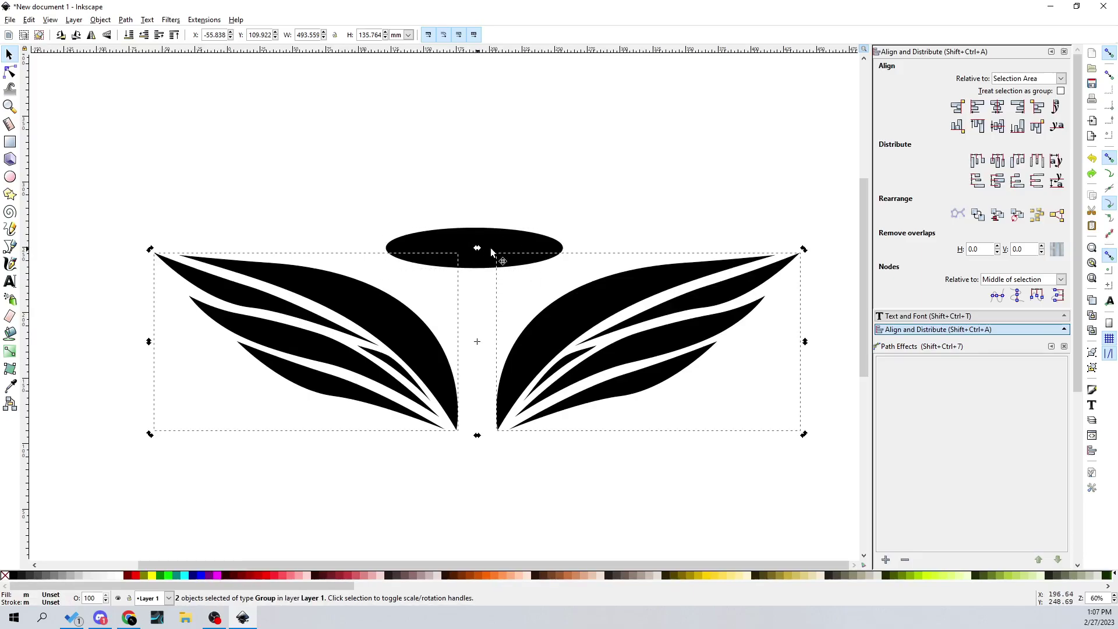
pyautogui.rightClick(552, 332)
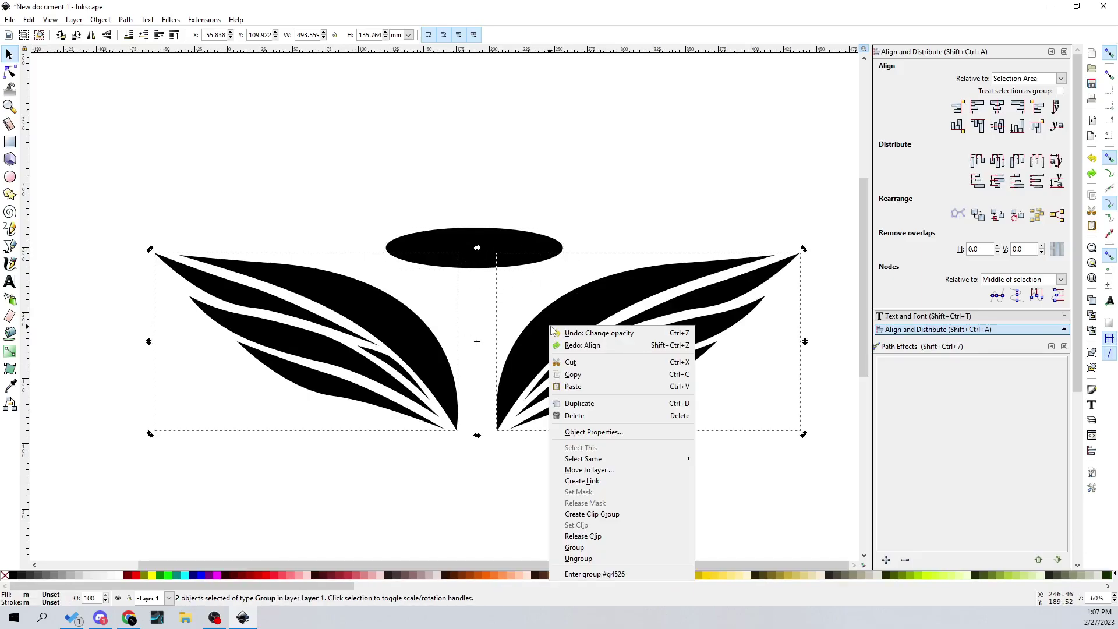
pyautogui.click(597, 548)
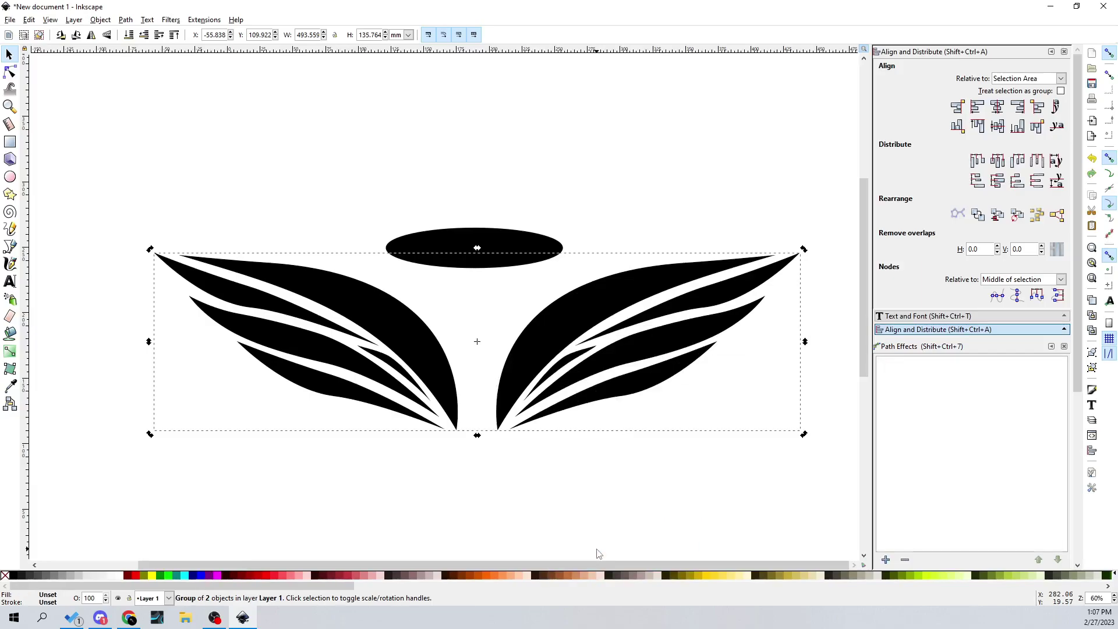
pyautogui.moveTo(579, 344); pyautogui.dragTo(556, 353)
pyautogui.moveTo(581, 356); pyautogui.dragTo(562, 344)
# Ungroup the two wings and group them again.
pyautogui.rightClick(562, 345)
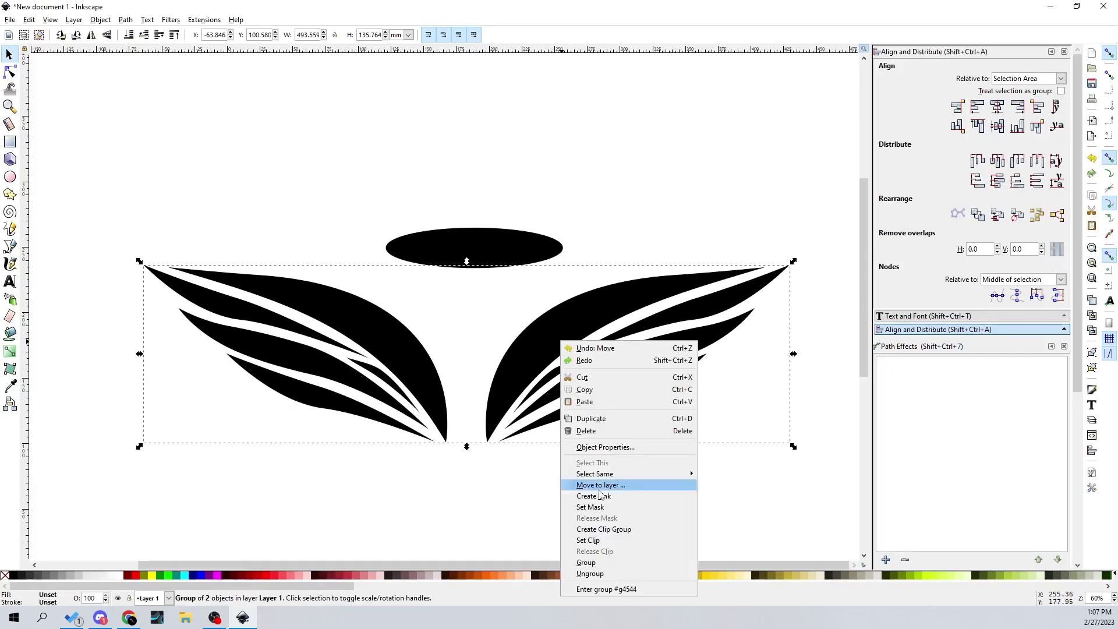
pyautogui.click(594, 574)
pyautogui.rightClick(563, 573)
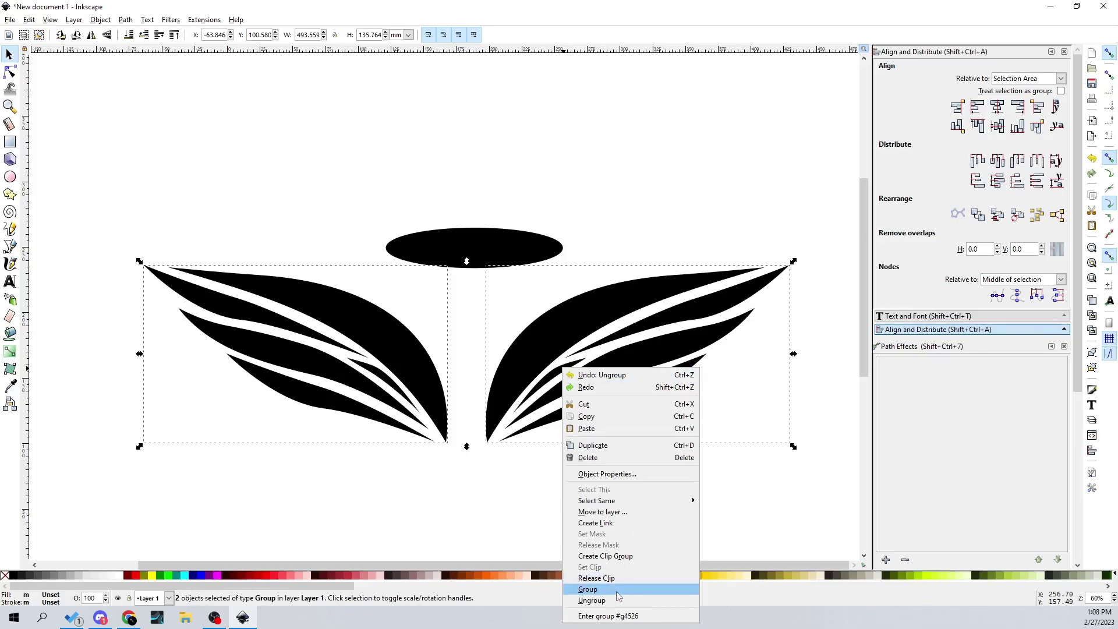
pyautogui.click(587, 590)
# Move the wing group up about 17 mm and center it and the ellipse on a common vertical axis.
pyautogui.moveTo(579, 372); pyautogui.dragTo(578, 350)
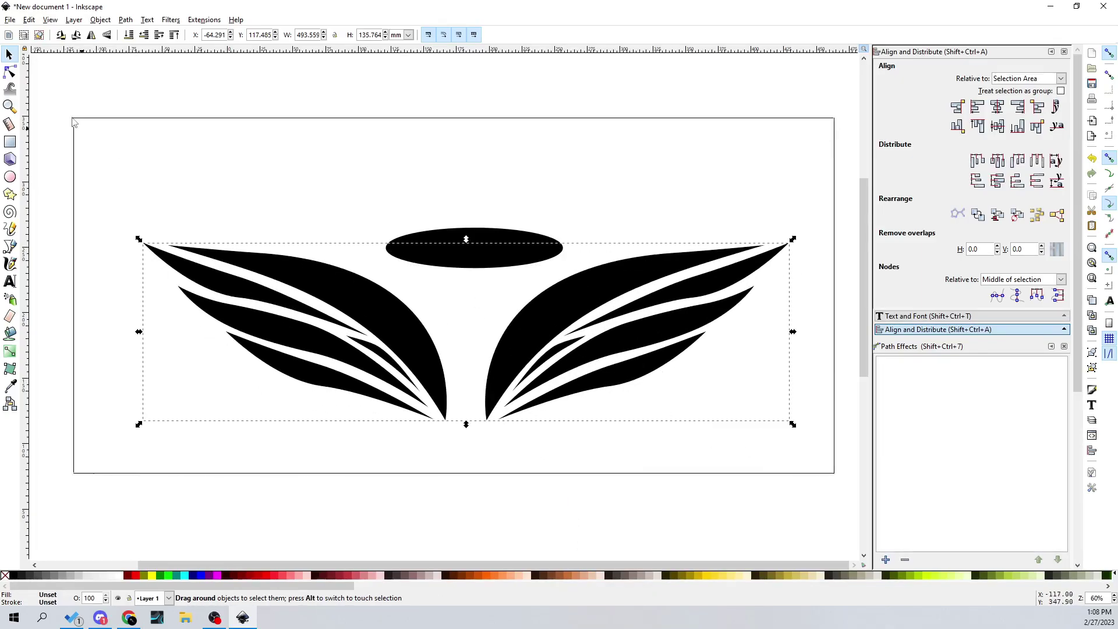
pyautogui.keyDown('shift'); pyautogui.click(474, 247); pyautogui.keyUp('shift')
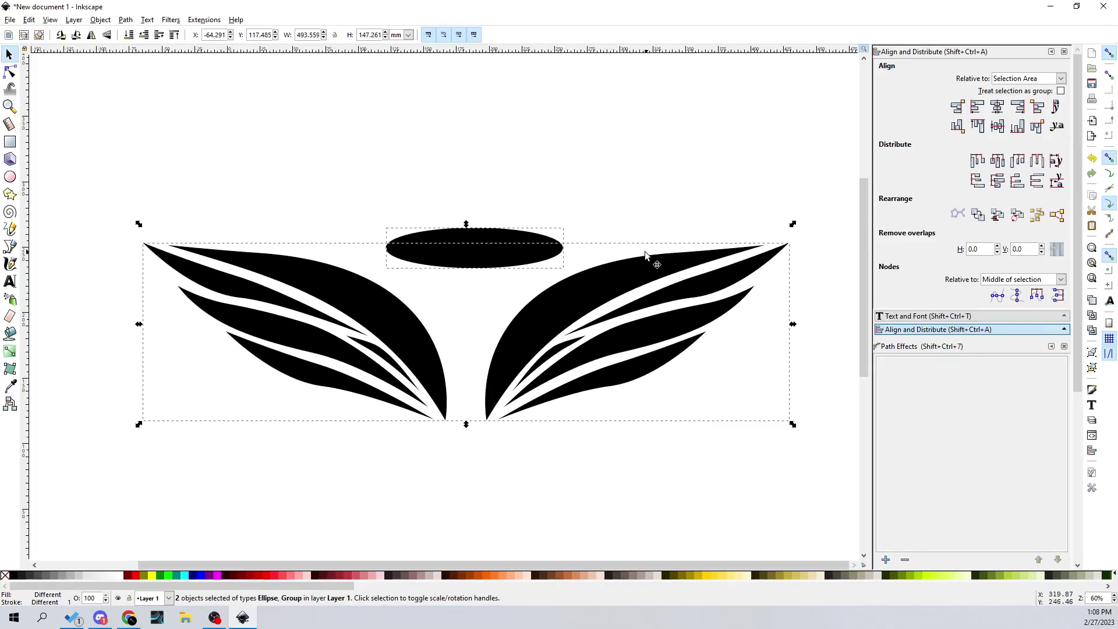
pyautogui.click(997, 106)
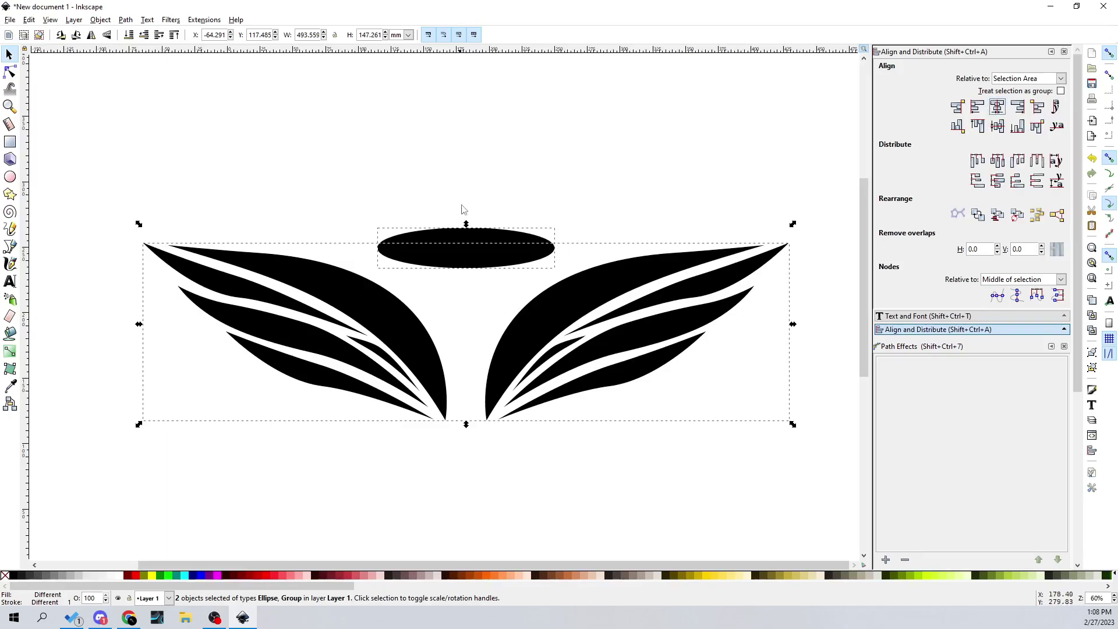
# Move the ellipse straight up about 11 mm so it sits higher above the wings.
pyautogui.click(462, 249)
pyautogui.keyDown('ctrl'); pyautogui.scroll(-3, 510, 290); pyautogui.keyUp('ctrl')
pyautogui.click(508, 414)
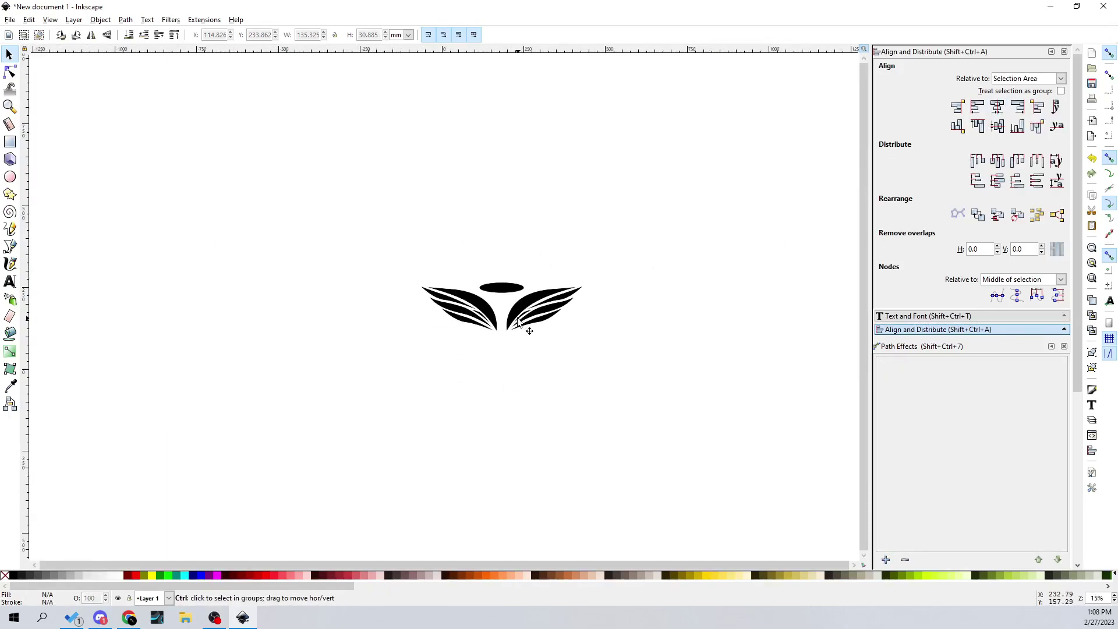
pyautogui.keyDown('ctrl'); pyautogui.scroll(3, 516, 274); pyautogui.keyUp('ctrl')
pyautogui.keyDown('ctrl'); pyautogui.scroll(1, 473, 341); pyautogui.keyUp('ctrl')
pyautogui.moveTo(474, 341); pyautogui.dragTo(508, 251)
pyautogui.click(507, 274)
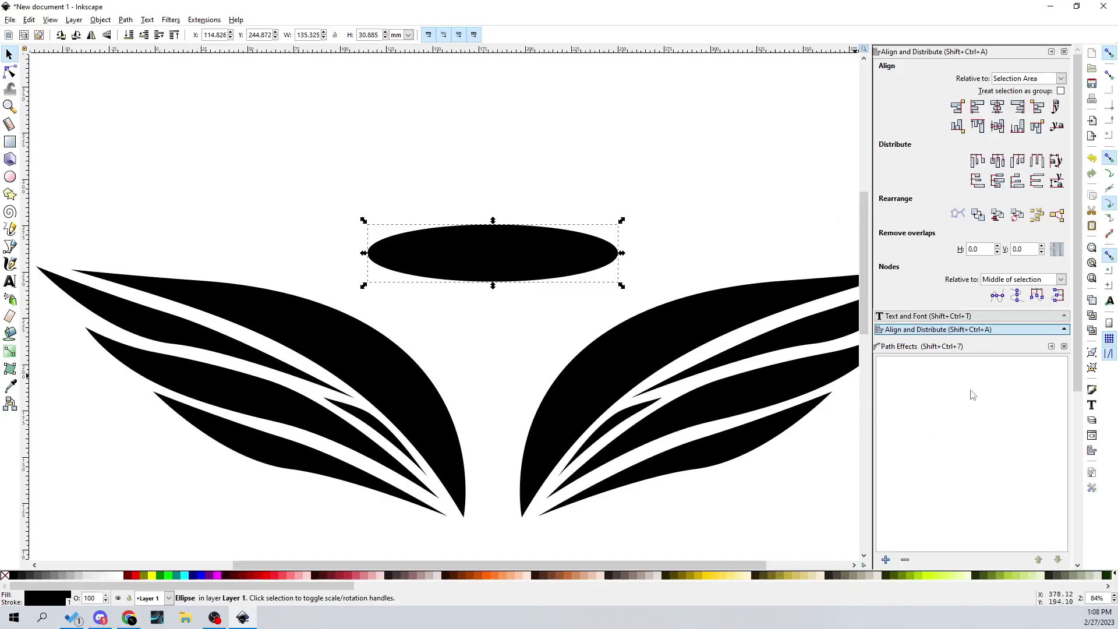
# Remove the ellipse's fill, leaving only its black outline.
pyautogui.hotkey('ctrl', 'shift', 'f')
pyautogui.click(890, 396)
pyautogui.click(925, 376)
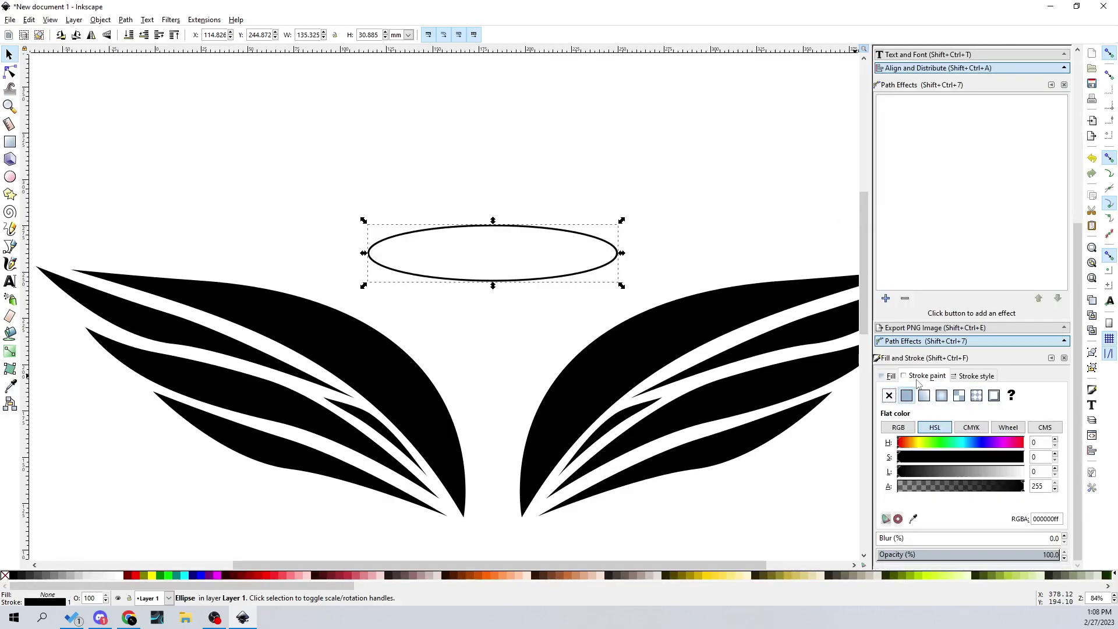
# Try a 20 mm stroke width on the ellipse, then reduce it to 10 mm and check it against the wings.
pyautogui.click(977, 376)
pyautogui.click(943, 394)
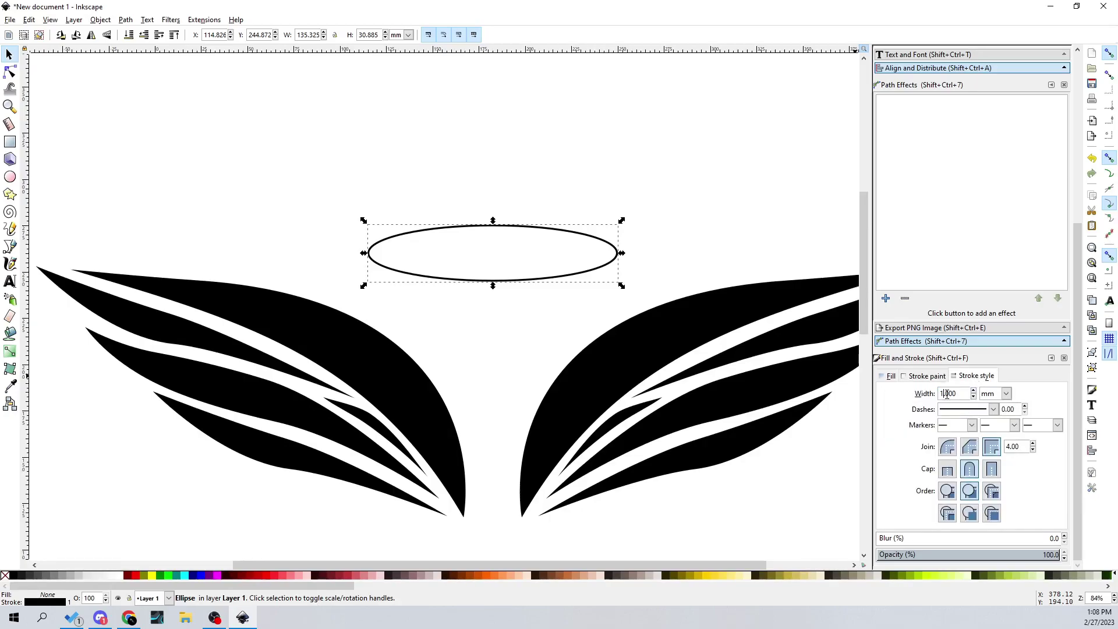
pyautogui.press('BackSpace')
pyautogui.write('20')
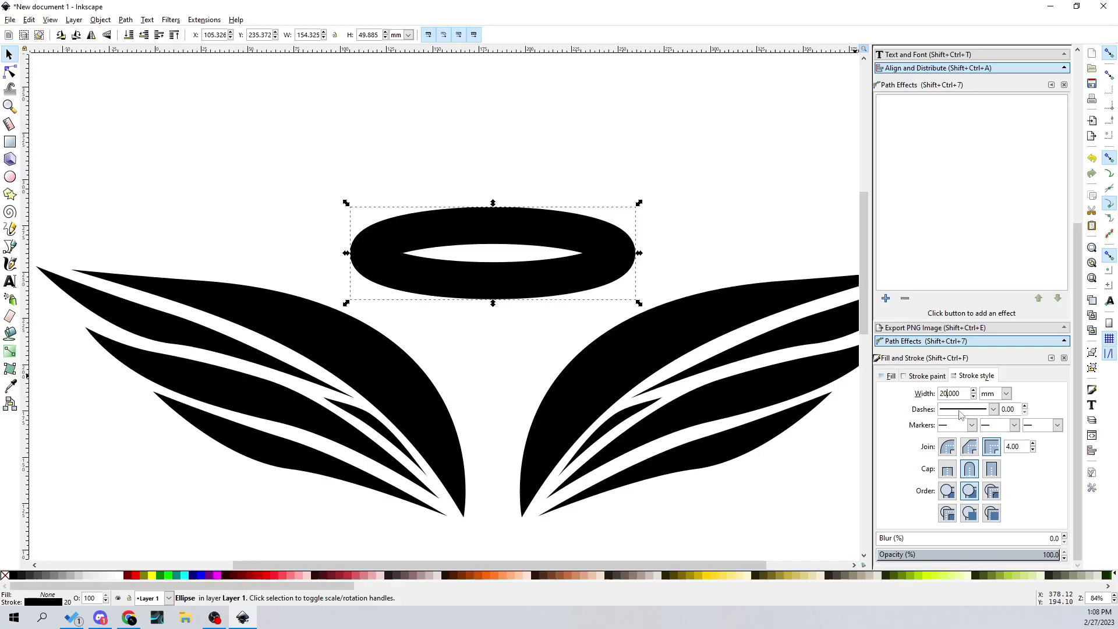
pyautogui.press('BackSpace')
pyautogui.write('1')
pyautogui.press('Return')
pyautogui.click(777, 486)
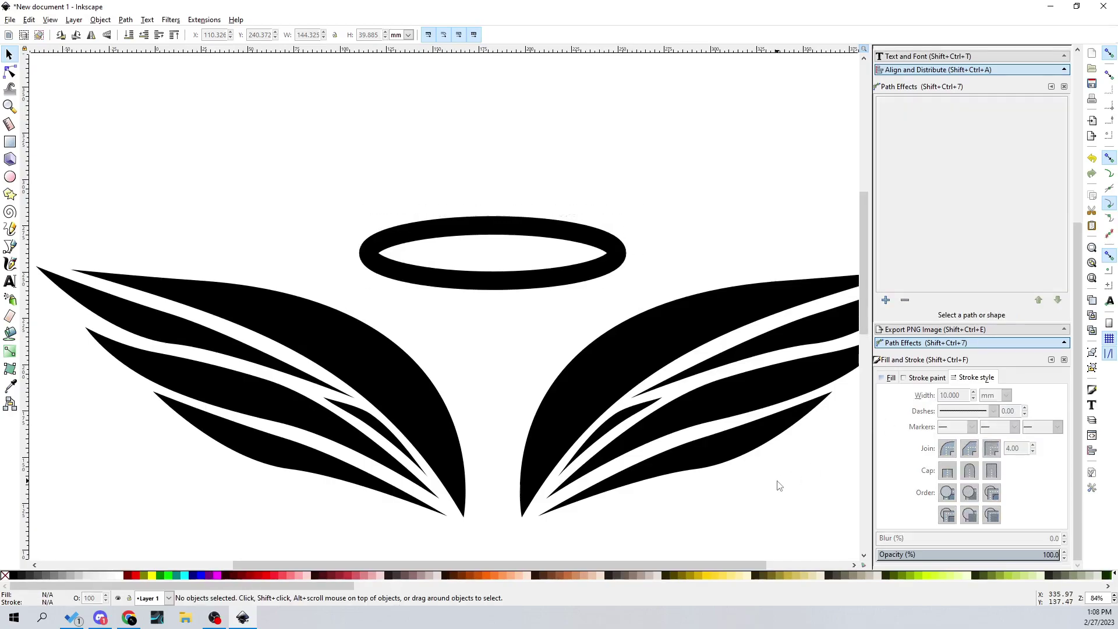
pyautogui.keyDown('ctrl'); pyautogui.scroll(-5, 622, 345); pyautogui.keyUp('ctrl')
pyautogui.keyDown('ctrl'); pyautogui.scroll(4, 627, 347); pyautogui.keyUp('ctrl')
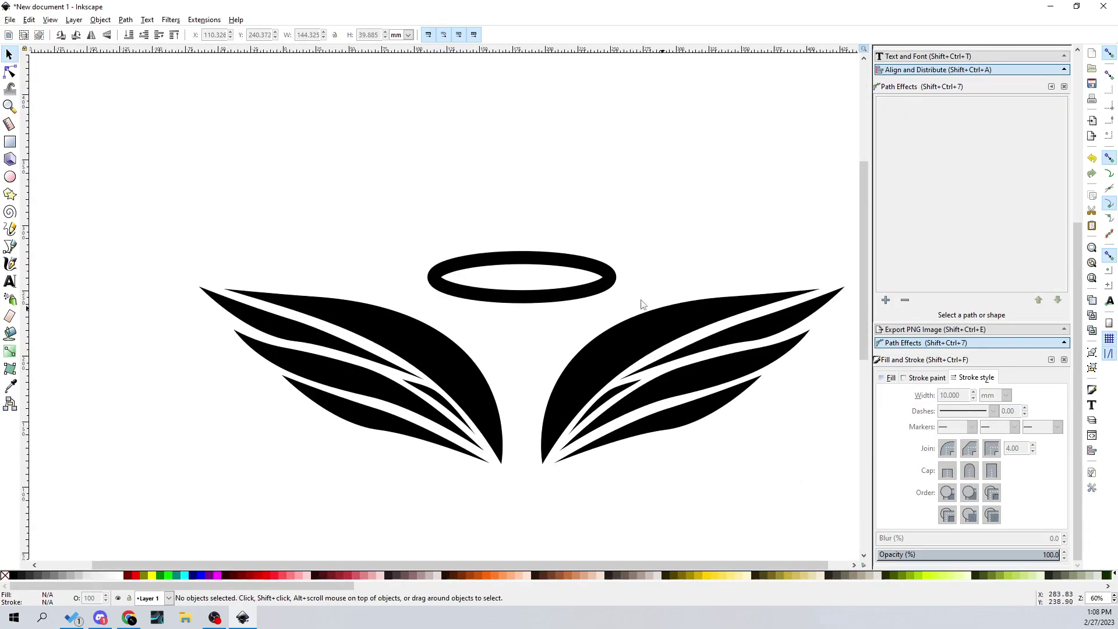
# Set the ellipse's stroke width to 8 mm and compare its weight with the wings.
pyautogui.click(591, 296)
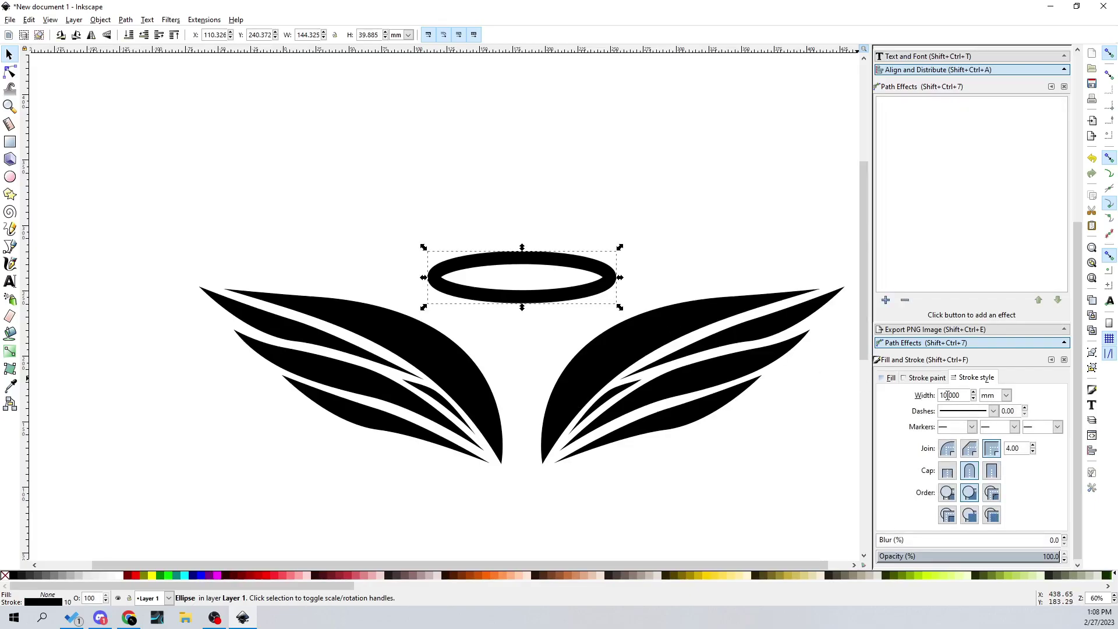
pyautogui.write('8')
pyautogui.press('Return')
pyautogui.click(722, 241)
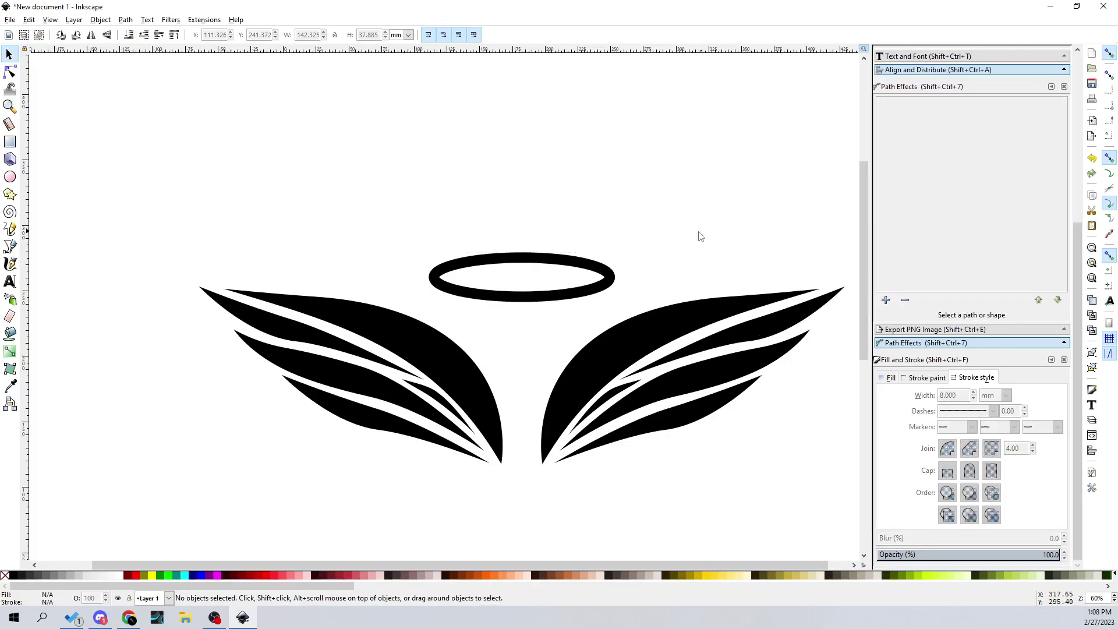
pyautogui.keyDown('ctrl'); pyautogui.scroll(-4, 677, 242); pyautogui.keyUp('ctrl')
pyautogui.keyDown('ctrl'); pyautogui.scroll(5, 678, 241); pyautogui.keyUp('ctrl')
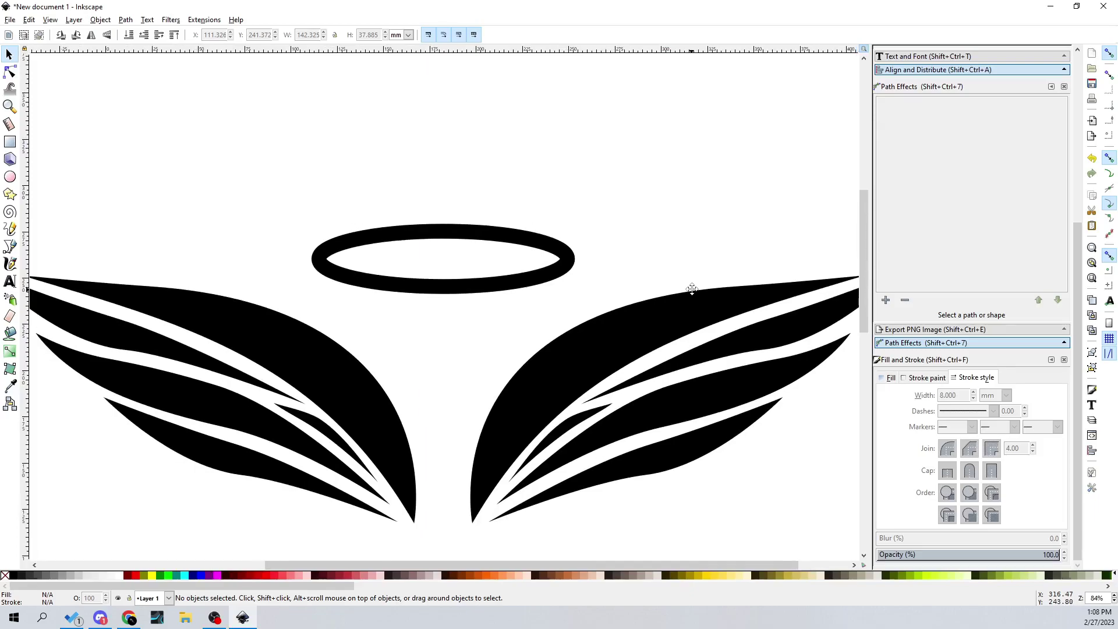
# Set the ellipse's stroke width to 5 mm and view the whole design.
pyautogui.hscroll(-3, 763, 342)
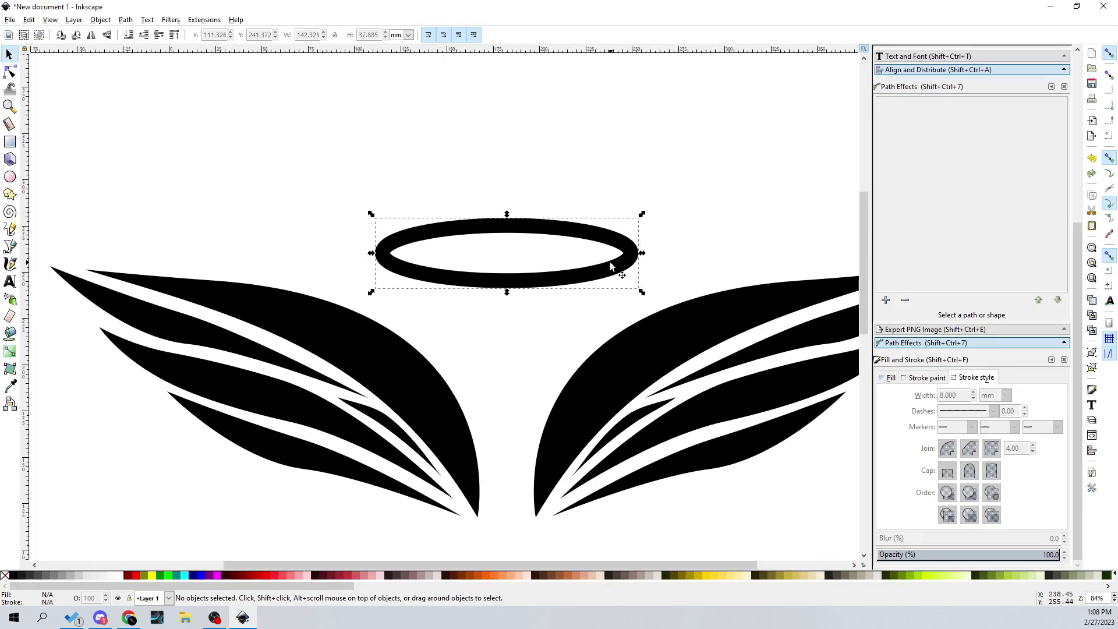
pyautogui.click(616, 262)
pyautogui.write('5')
pyautogui.press('Return')
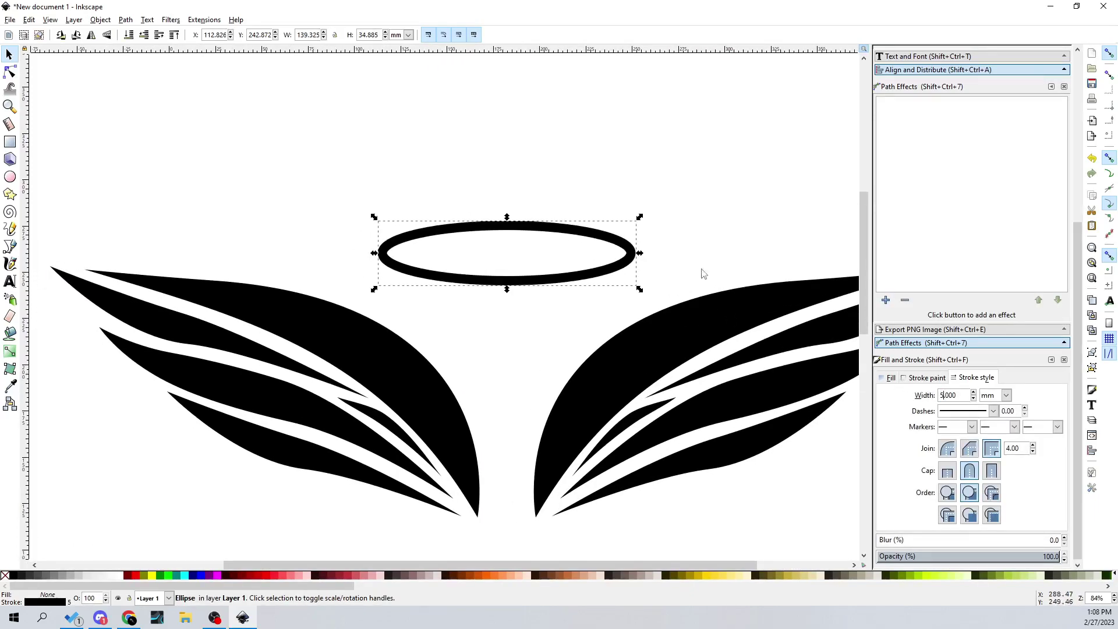
pyautogui.click(706, 245)
pyautogui.keyDown('ctrl'); pyautogui.scroll(-4, 704, 234); pyautogui.keyUp('ctrl')
pyautogui.keyDown('ctrl'); pyautogui.scroll(2, 778, 251); pyautogui.keyUp('ctrl')
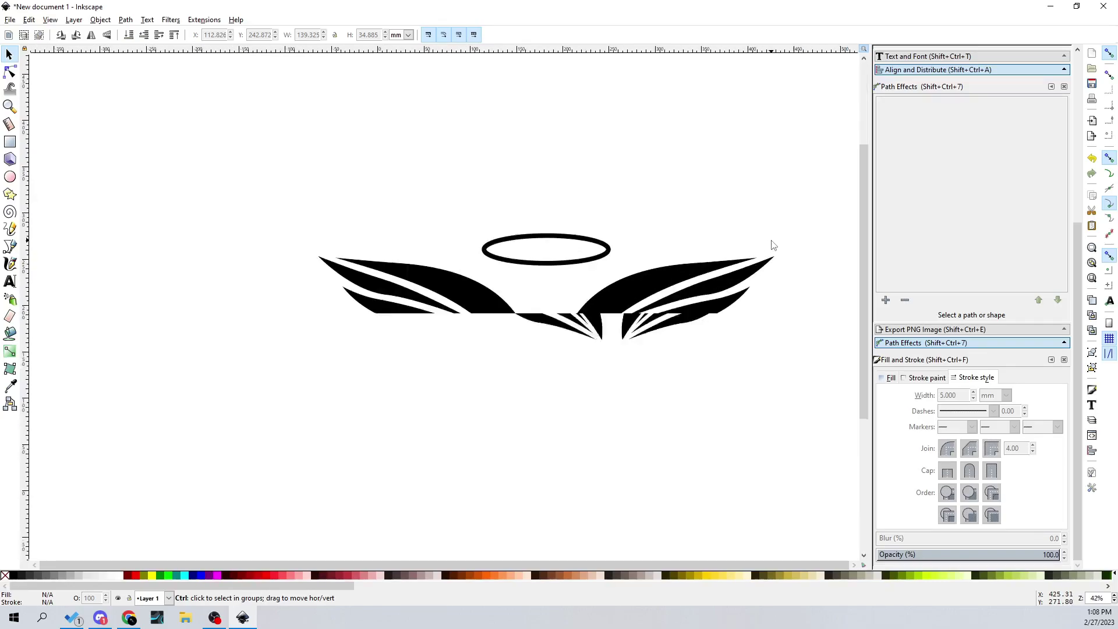
# Set the ellipse's stroke width to 6 mm and check the design at a small size.
pyautogui.click(611, 258)
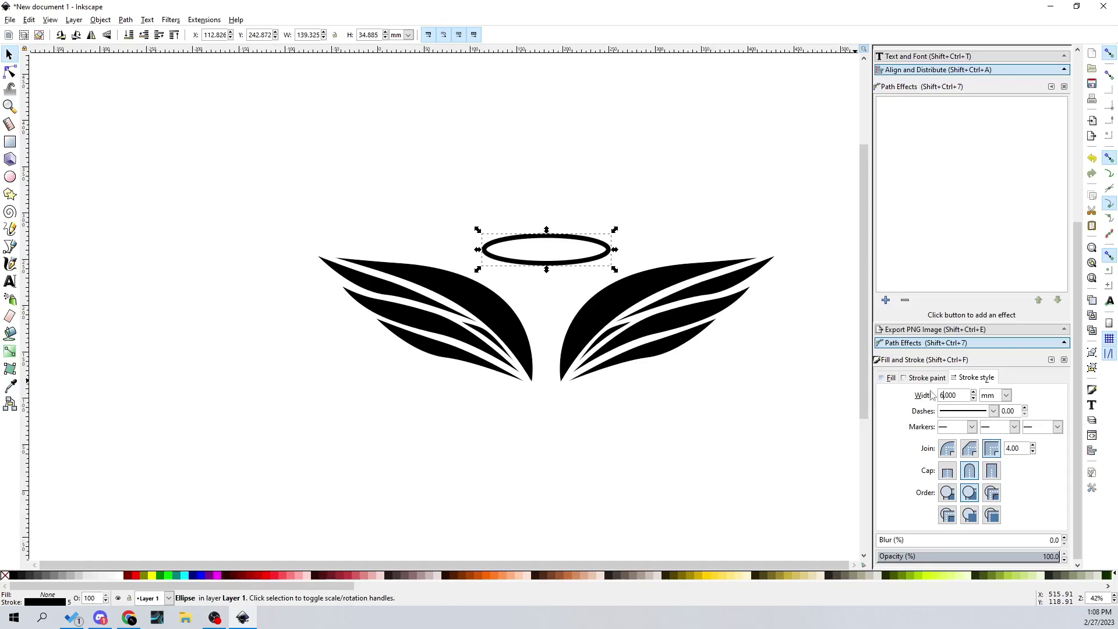
pyautogui.press('Return')
pyautogui.click(756, 392)
pyautogui.keyDown('ctrl'); pyautogui.scroll(-5, 624, 285); pyautogui.keyUp('ctrl')
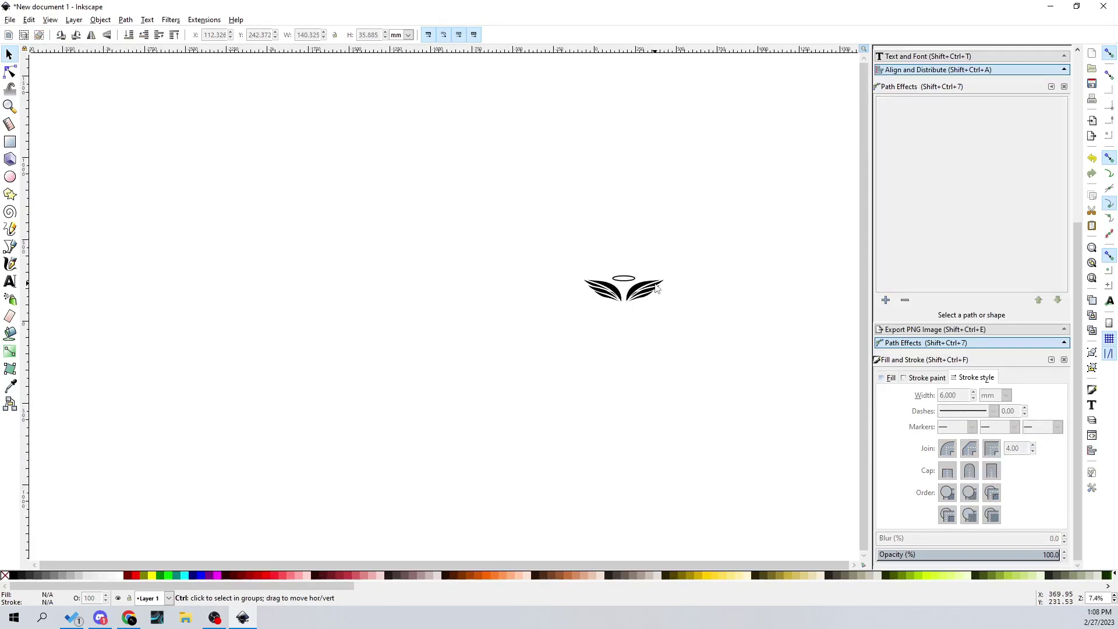
pyautogui.keyDown('ctrl'); pyautogui.scroll(6, 656, 288); pyautogui.keyUp('ctrl')
# Try a 7 mm stroke width on the ellipse and check the design from far and near.
pyautogui.click(512, 320)
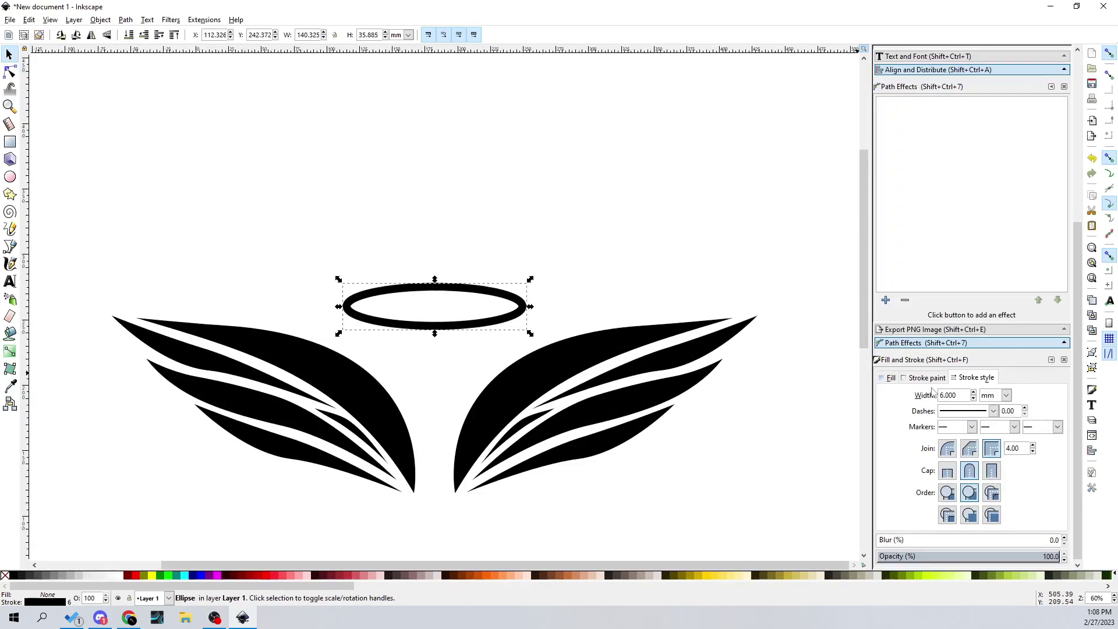
pyautogui.press('Return')
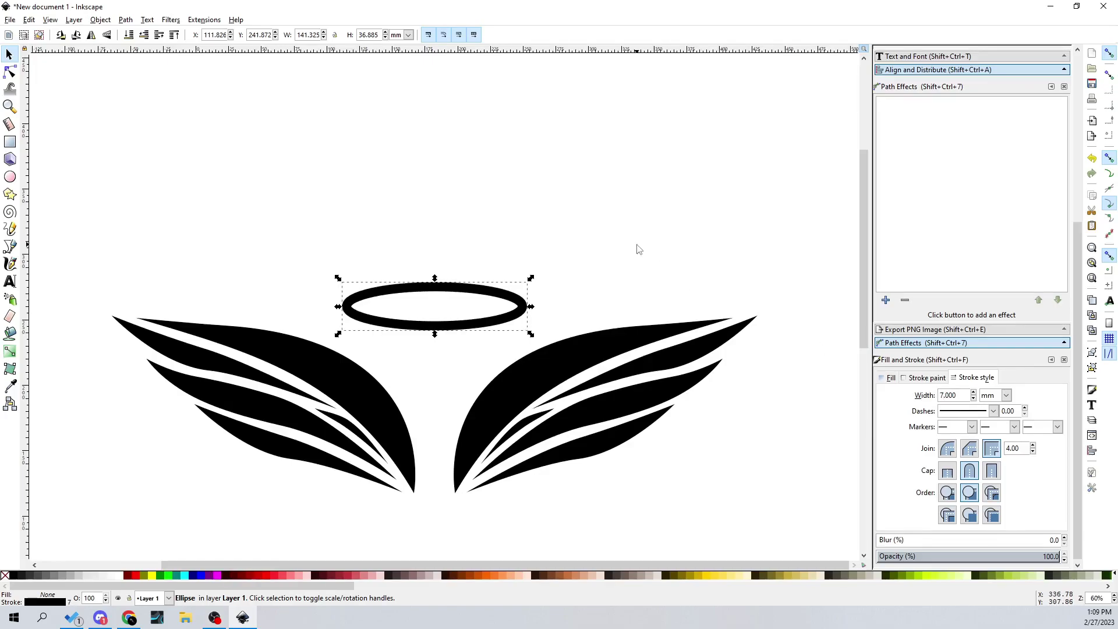
pyautogui.click(639, 247)
pyautogui.keyDown('ctrl'); pyautogui.scroll(-7, 599, 320); pyautogui.keyUp('ctrl')
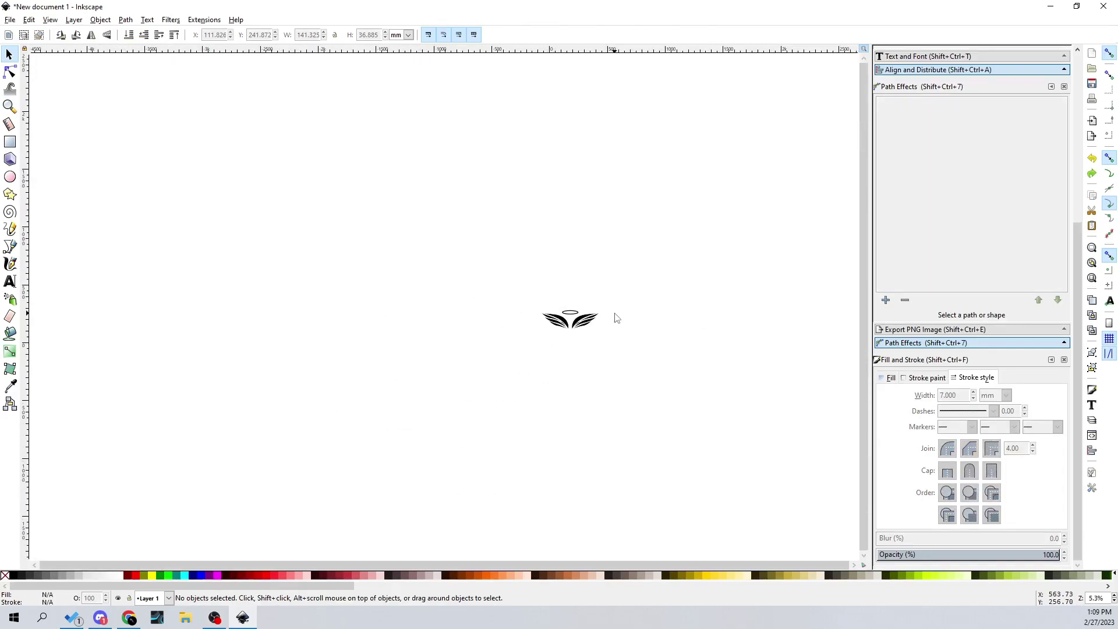
pyautogui.keyDown('ctrl'); pyautogui.scroll(8, 615, 318); pyautogui.keyUp('ctrl')
pyautogui.moveTo(614, 249); pyautogui.dragTo(709, 199)
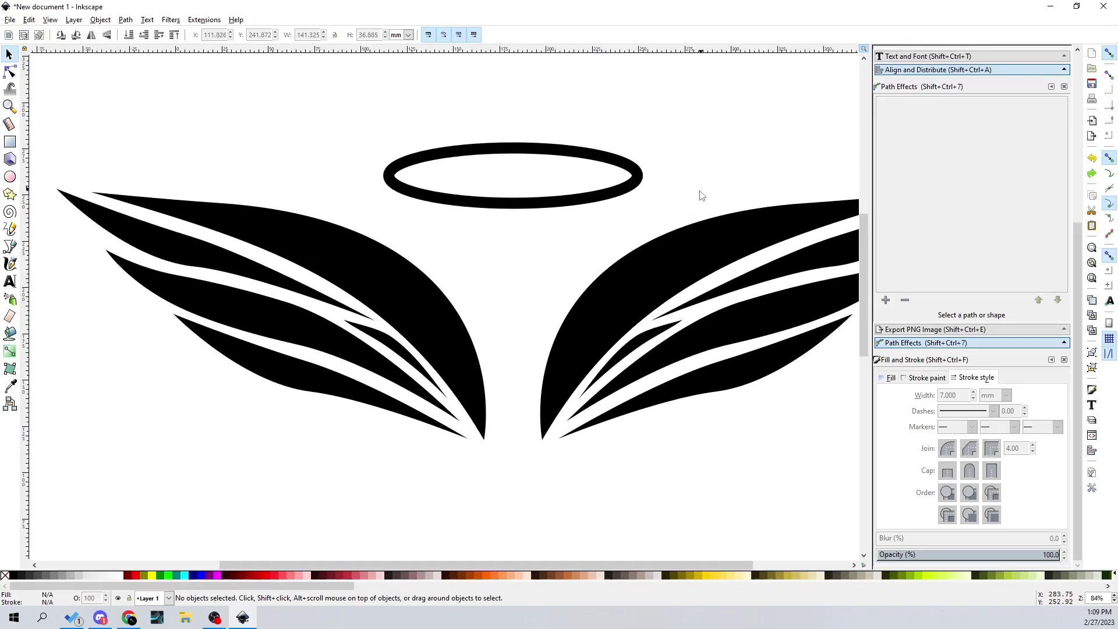
# Sketch a closed freehand letter R about 54 by 53 mm below the ellipse and shift it about 5 mm right and 8 mm down.
pyautogui.click(10, 281)
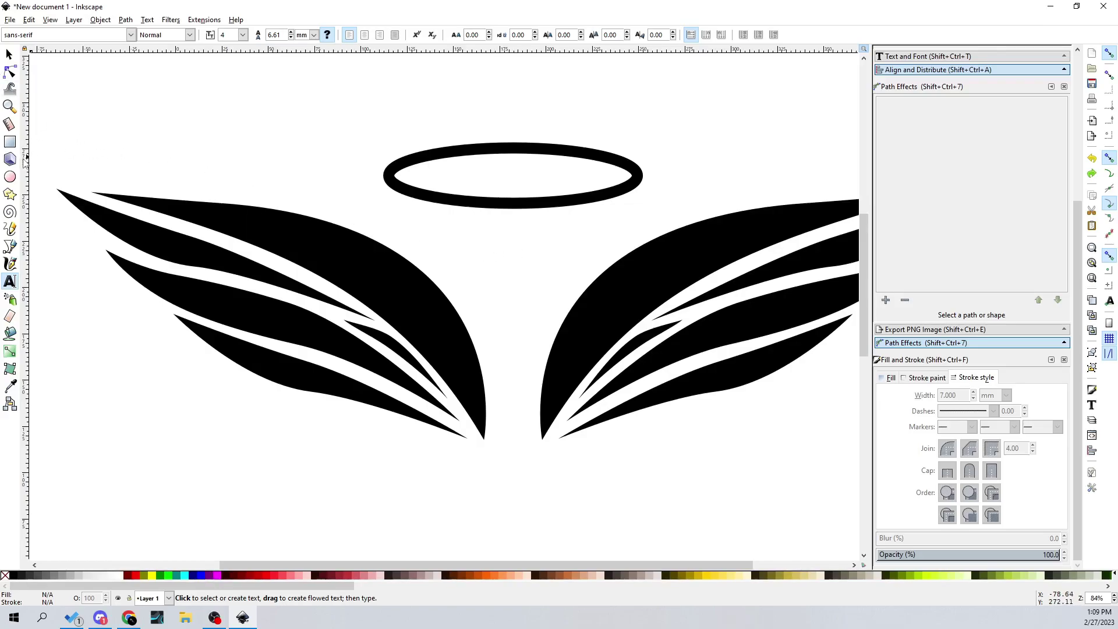
pyautogui.click(10, 228)
pyautogui.moveTo(451, 225)
pyautogui.mouseDown()
pyautogui.moveTo(489, 308)
pyautogui.moveTo(496, 266)
pyautogui.moveTo(536, 306)
pyautogui.moveTo(508, 254)
pyautogui.moveTo(542, 250)
pyautogui.moveTo(532, 214)
pyautogui.moveTo(451, 225)
pyautogui.mouseUp()
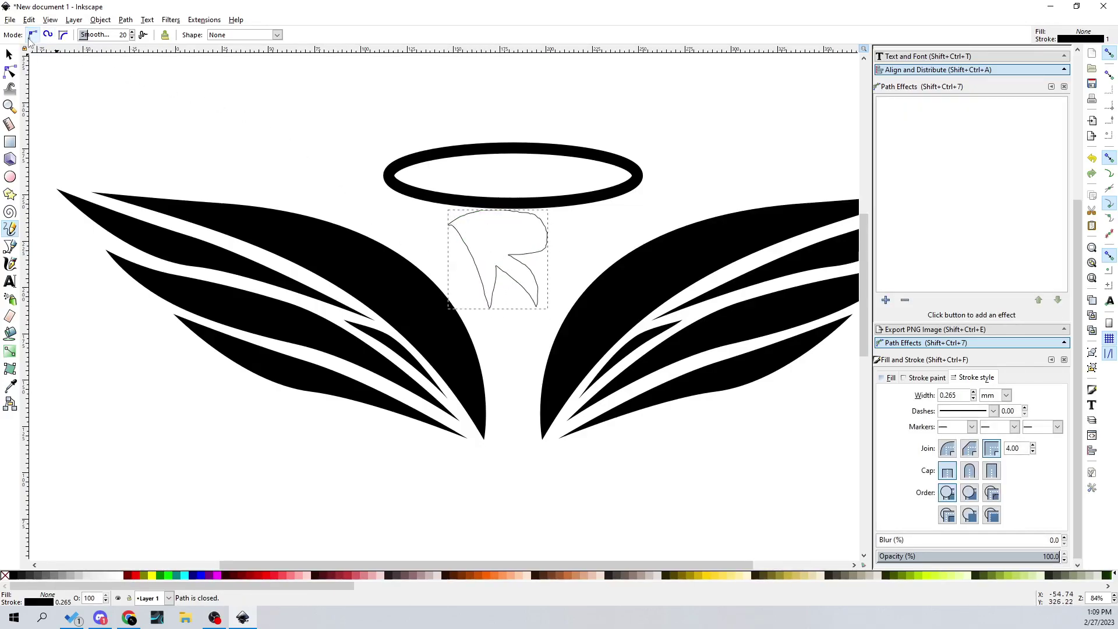
pyautogui.click(9, 55)
pyautogui.moveTo(523, 269); pyautogui.dragTo(532, 285)
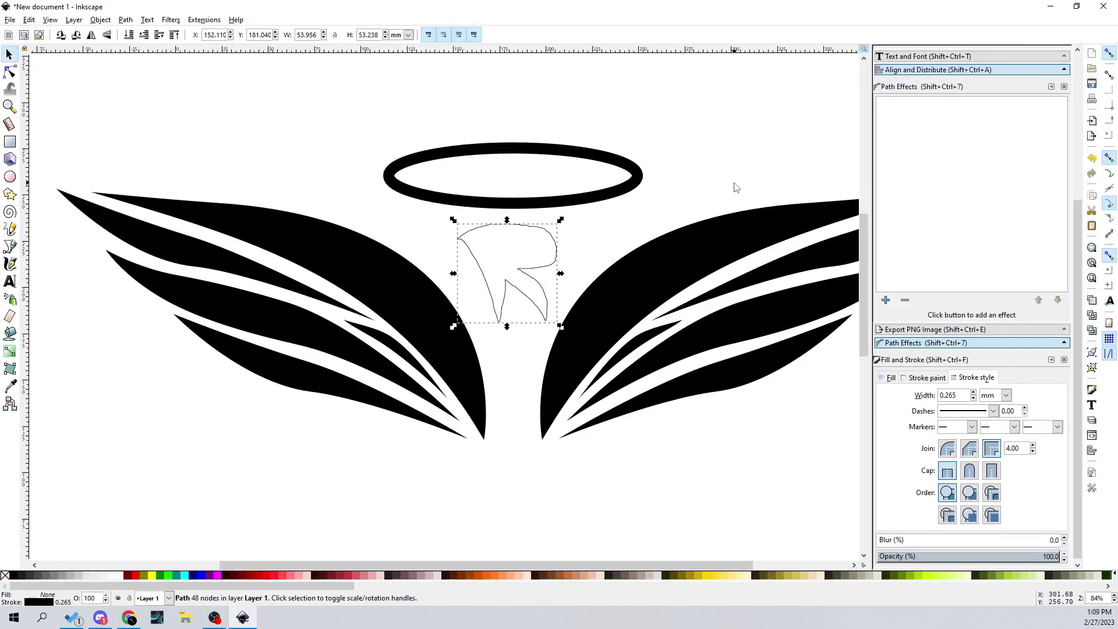
# Fill the freehand letter R between the wings with flat black and check the overall design.
pyautogui.keyDown('ctrl'); pyautogui.scroll(-5, 583, 326); pyautogui.keyUp('ctrl')
pyautogui.keyDown('ctrl'); pyautogui.scroll(3, 584, 327); pyautogui.keyUp('ctrl')
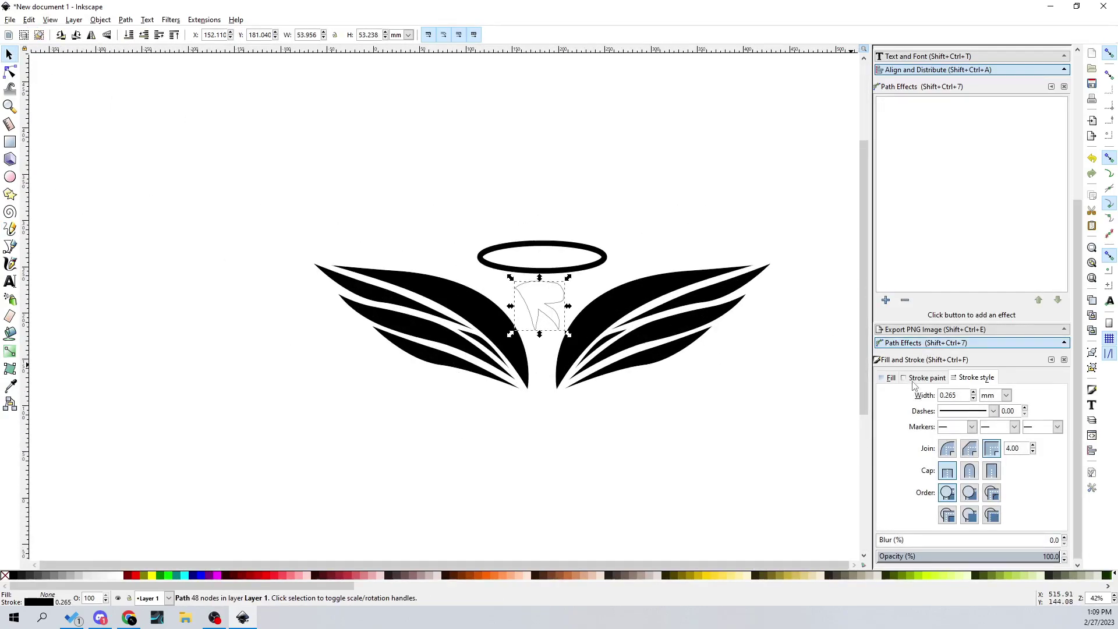
pyautogui.click(891, 378)
pyautogui.click(907, 397)
pyautogui.click(710, 383)
pyautogui.keyDown('ctrl'); pyautogui.scroll(-5, 704, 382); pyautogui.keyUp('ctrl')
pyautogui.keyDown('ctrl'); pyautogui.scroll(7, 702, 381); pyautogui.keyUp('ctrl')
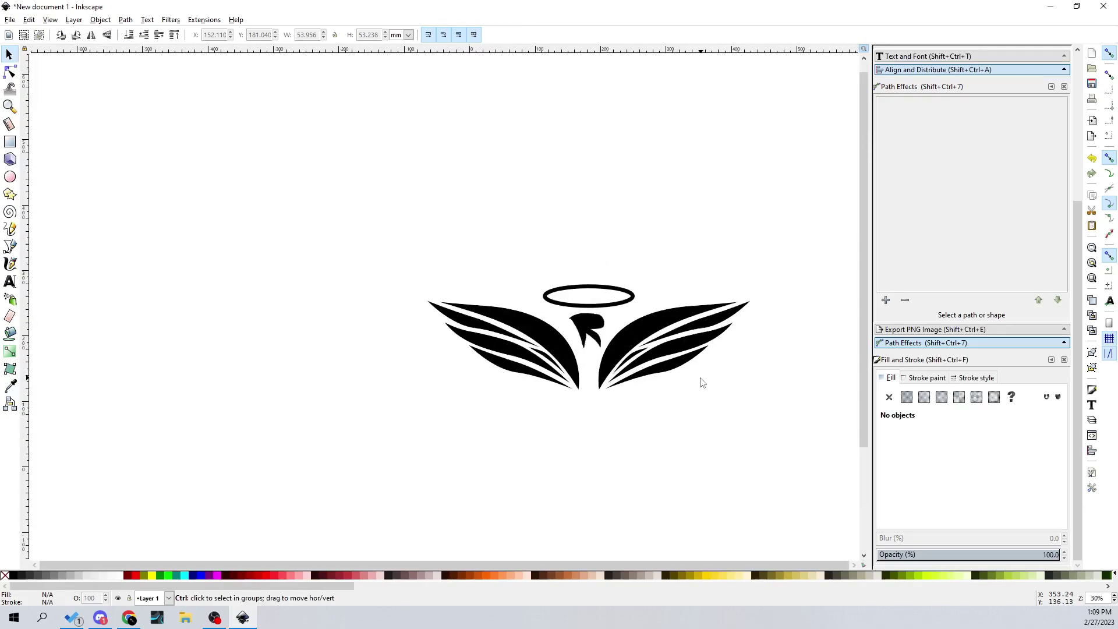
# Delete the freehand letter R from between the wings.
pyautogui.click(557, 318)
pyautogui.moveTo(557, 318); pyautogui.dragTo(557, 316)
pyautogui.hscroll(3, 498, 310)
pyautogui.press('Delete')
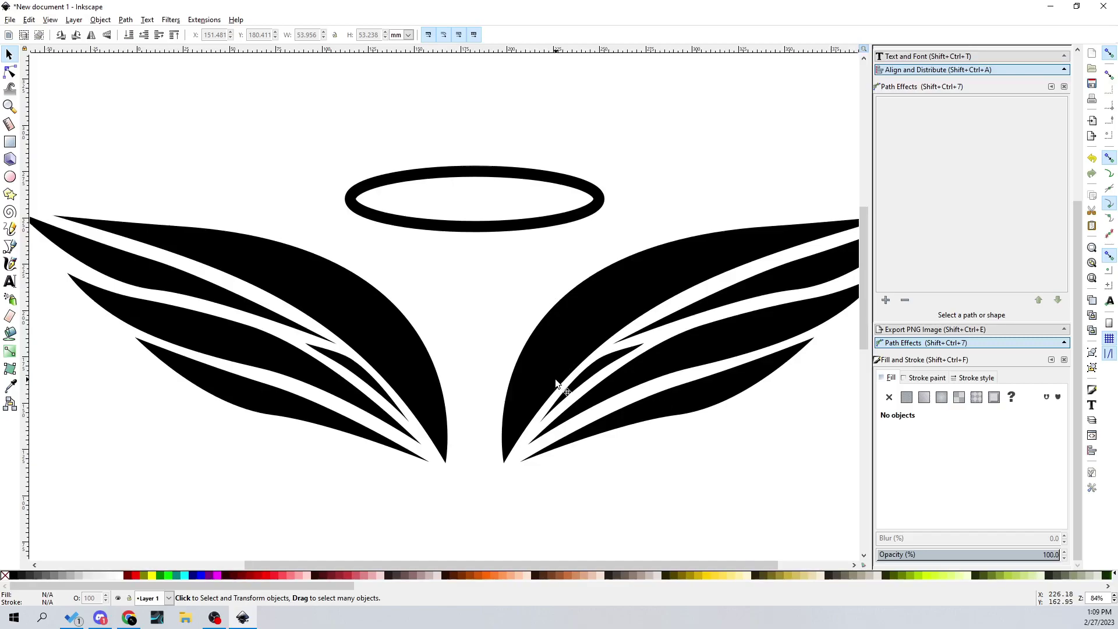
# Set the stroke width of the ellipse above the wings to 10 mm.
pyautogui.scroll(-2, 642, 434)
pyautogui.hscroll(1, 641, 434)
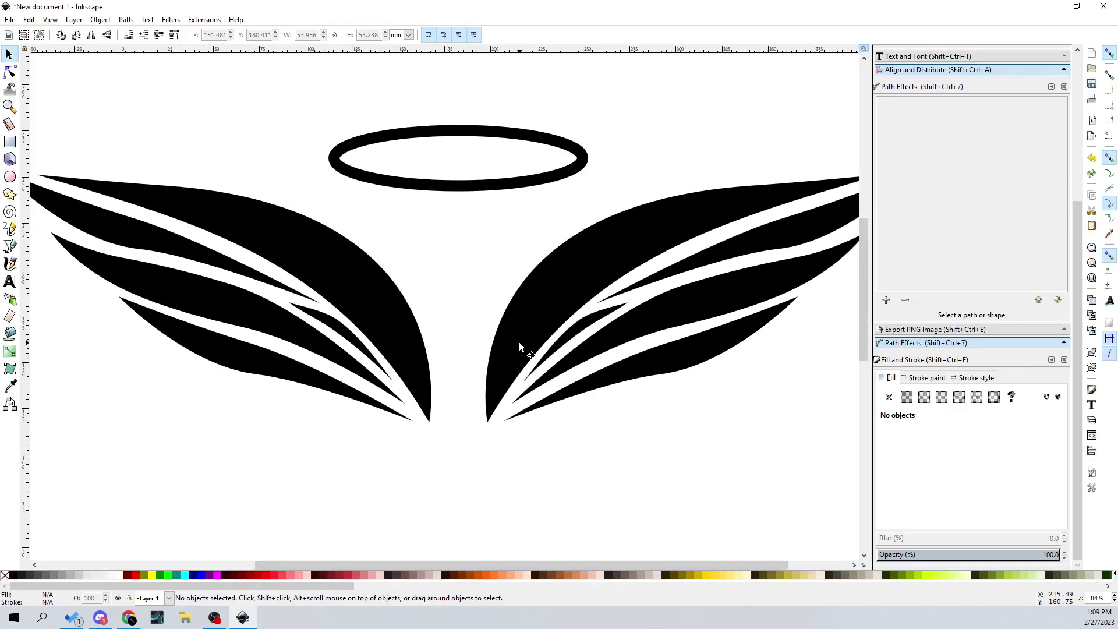
pyautogui.scroll(-3, 519, 341)
pyautogui.scroll(1, 524, 292)
pyautogui.click(522, 280)
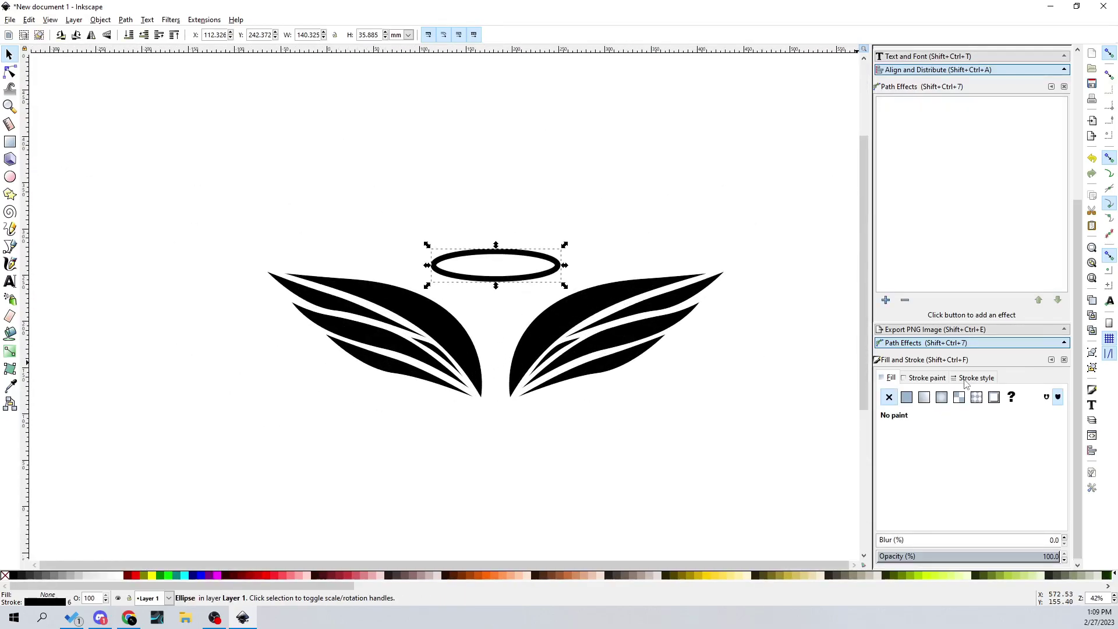
pyautogui.click(929, 378)
pyautogui.click(899, 380)
pyautogui.click(938, 381)
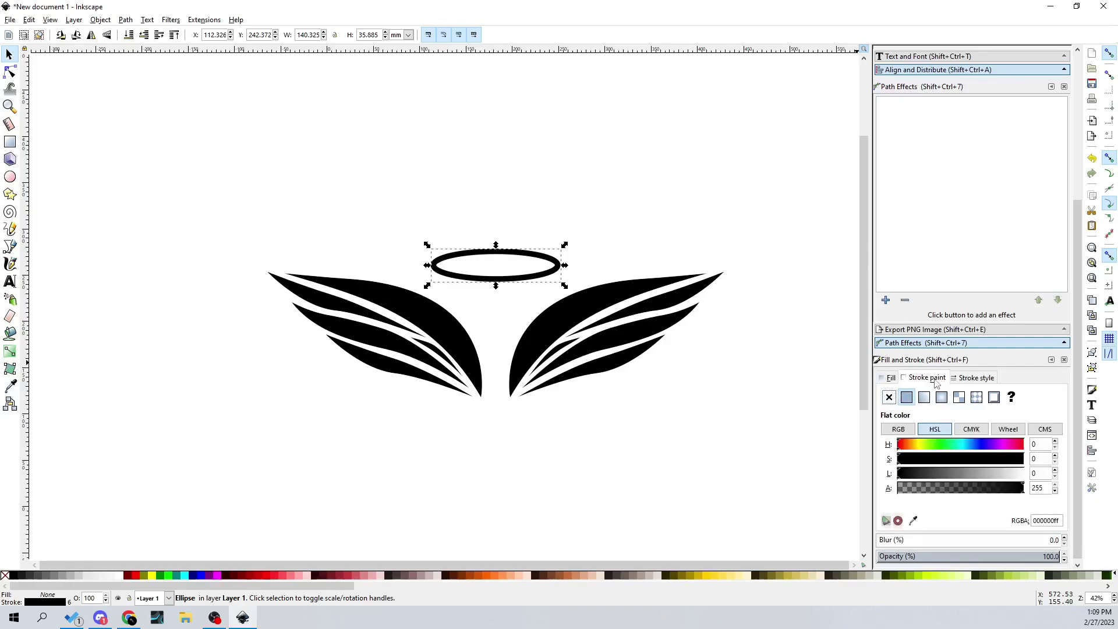
pyautogui.click(983, 377)
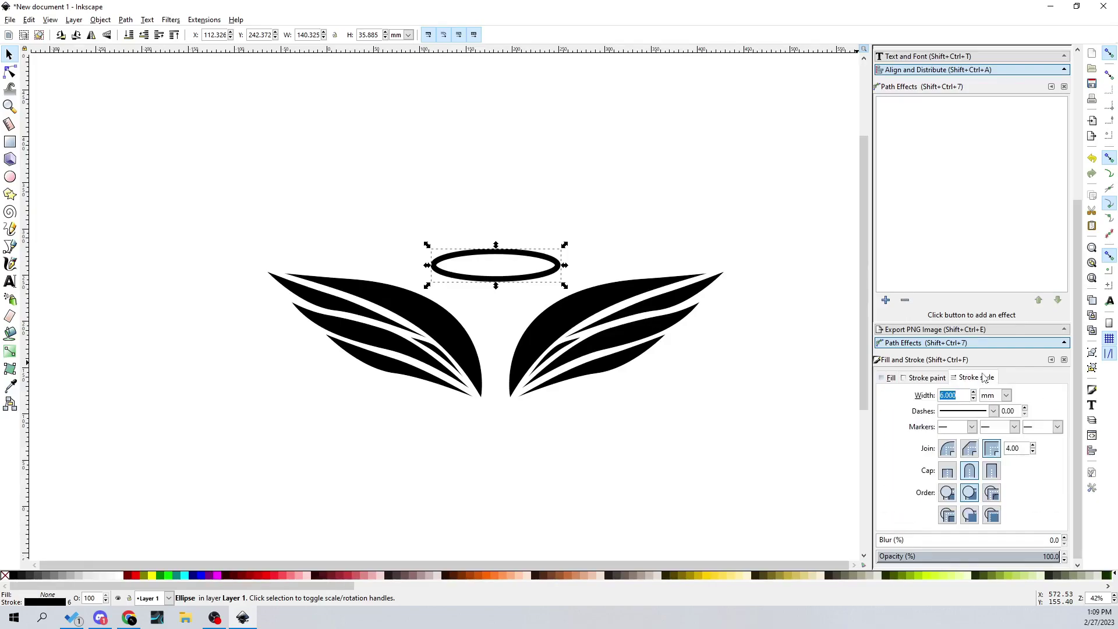
pyautogui.click(944, 395)
pyautogui.write('10')
pyautogui.press('Return')
pyautogui.click(717, 384)
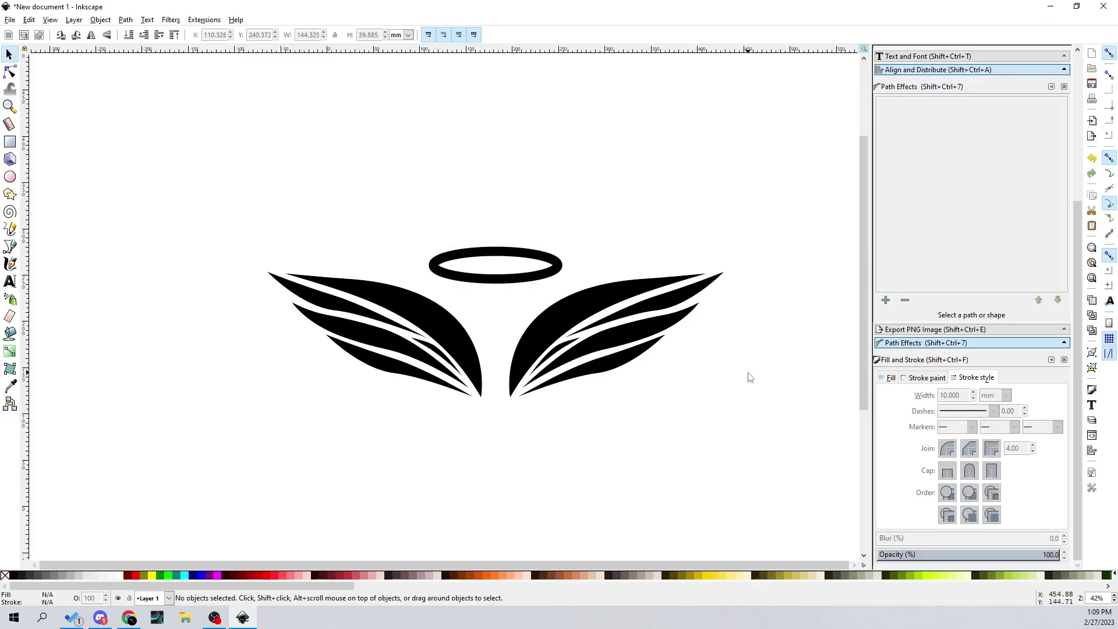